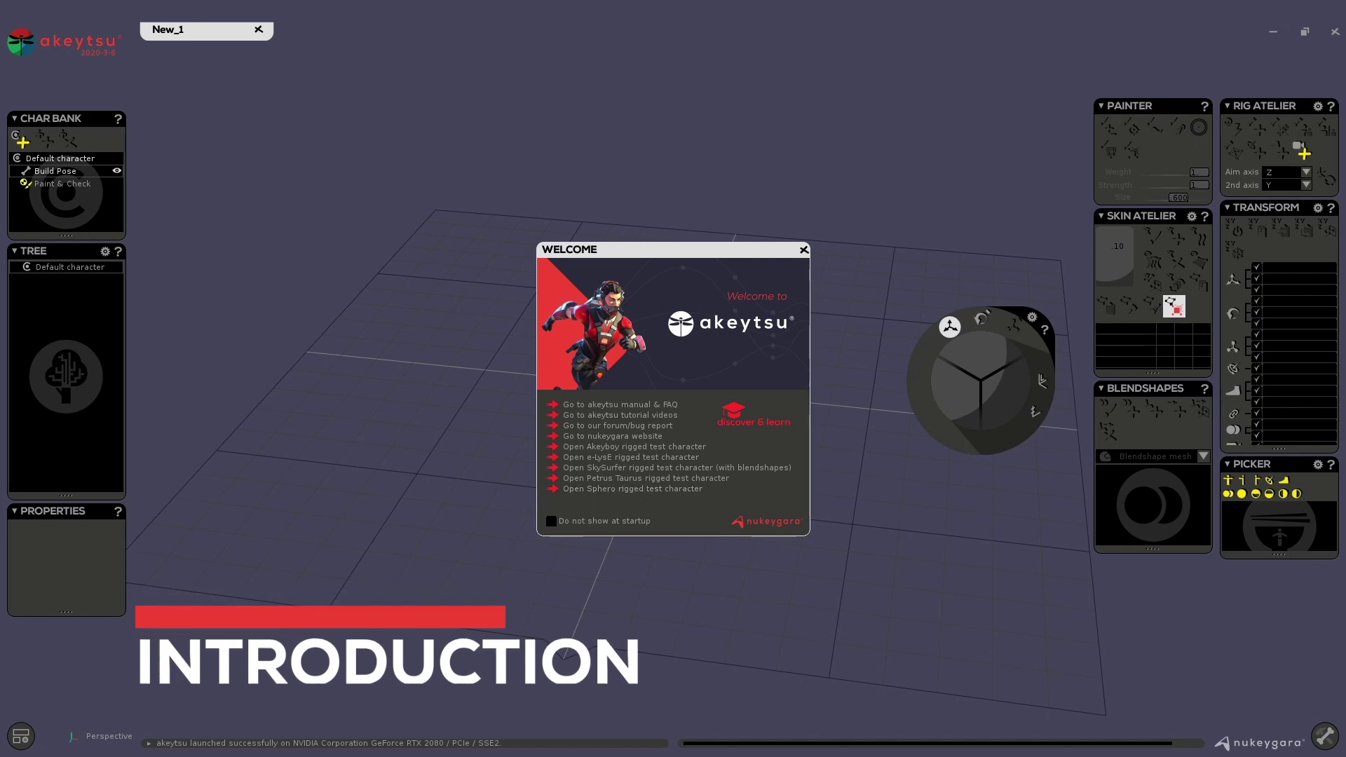
Browse the rigged test character scenes in the Templates folder and leave without opening any of them
{"action": "left_click", "coordinate": [15, 45]}
{"action": "mouse_move", "coordinate": [40, 225]}
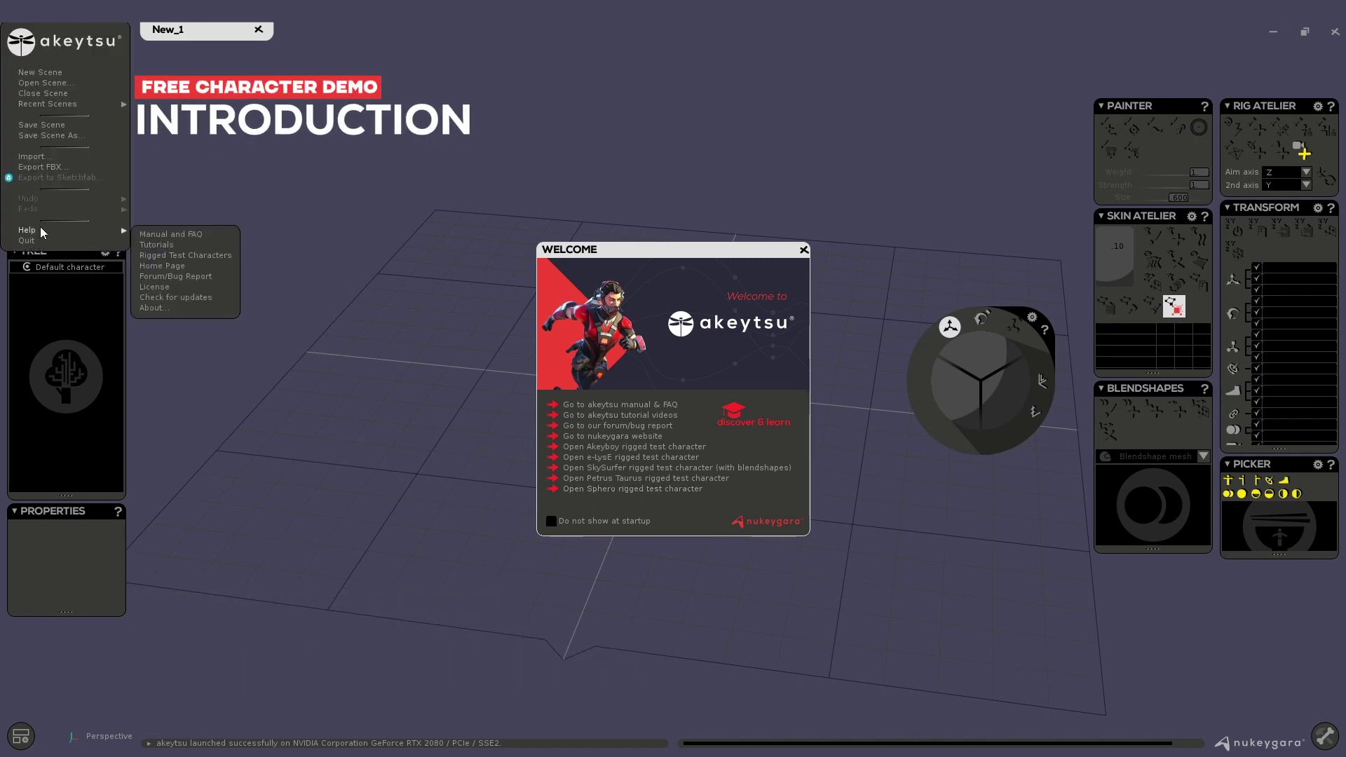
{"action": "left_click", "coordinate": [188, 255]}
{"action": "left_click_drag", "start_coordinate": [782, 242], "coordinate": [516, 124]}
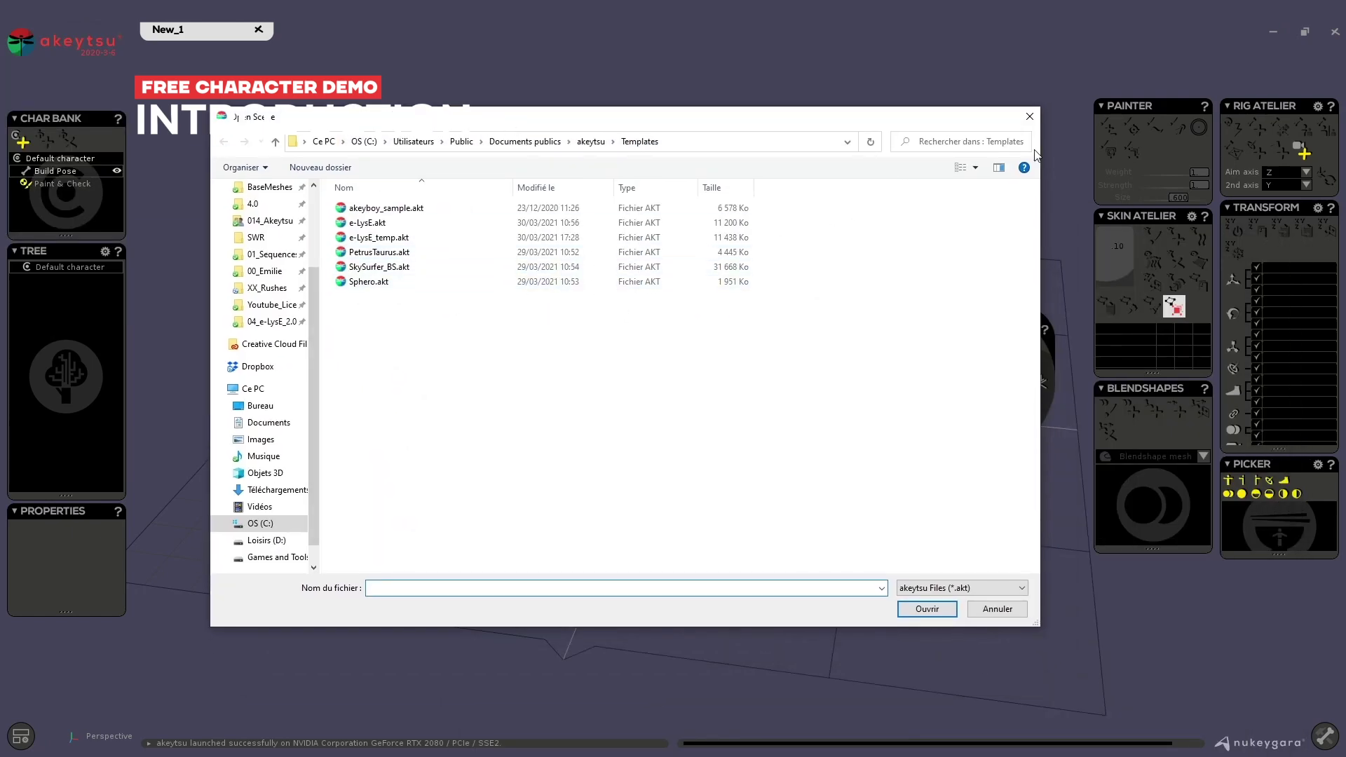
{"action": "left_click", "coordinate": [1025, 117]}
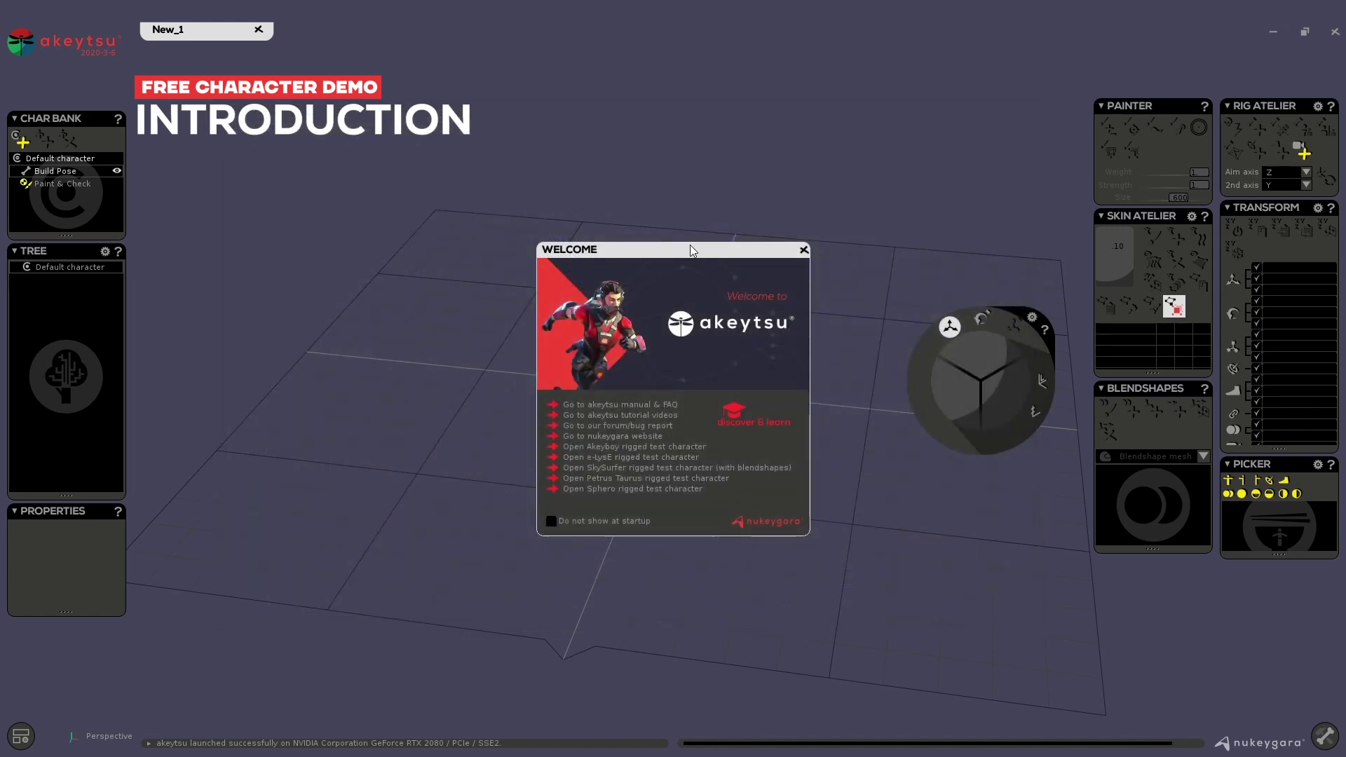
Visit the nukeygara website and look through its Free Characters page for the downloadable models
{"action": "left_click", "coordinate": [642, 436]}
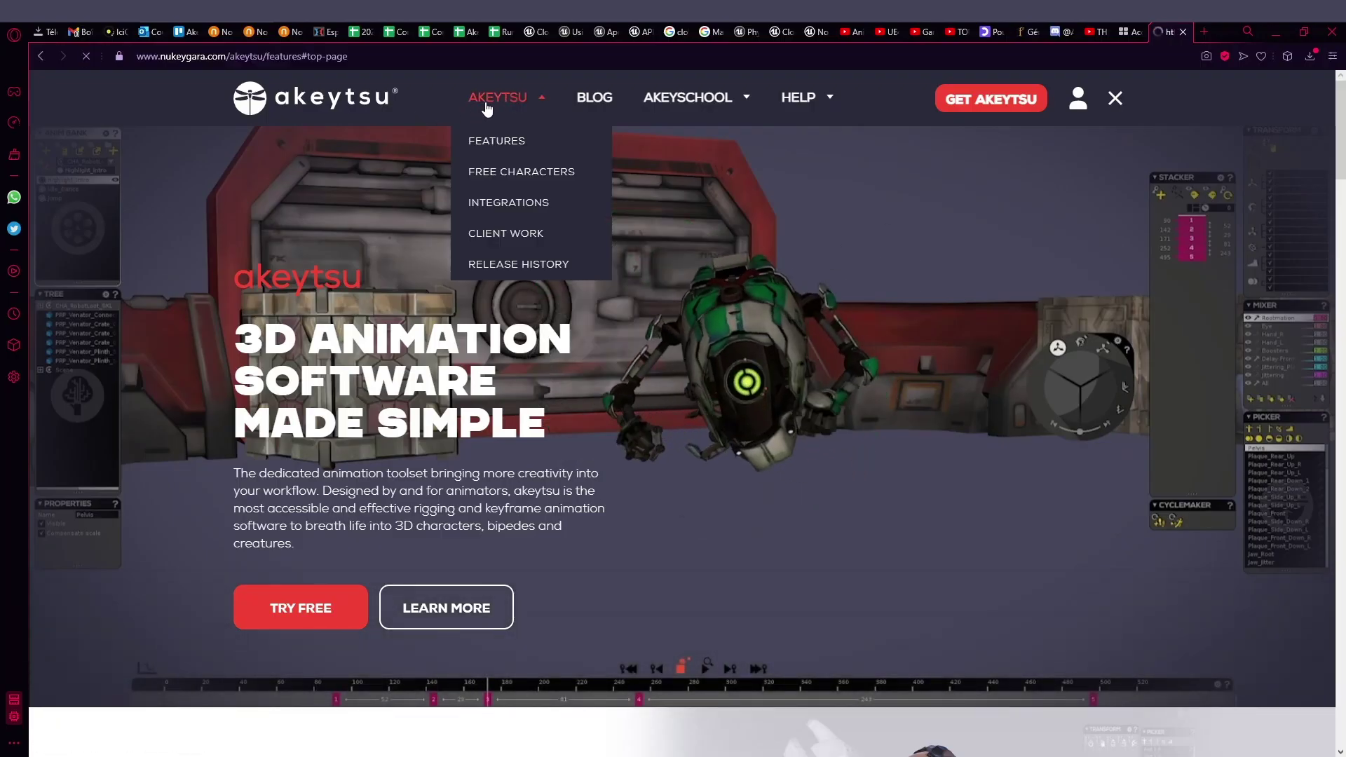
{"action": "left_click", "coordinate": [505, 99]}
{"action": "left_click", "coordinate": [512, 175]}
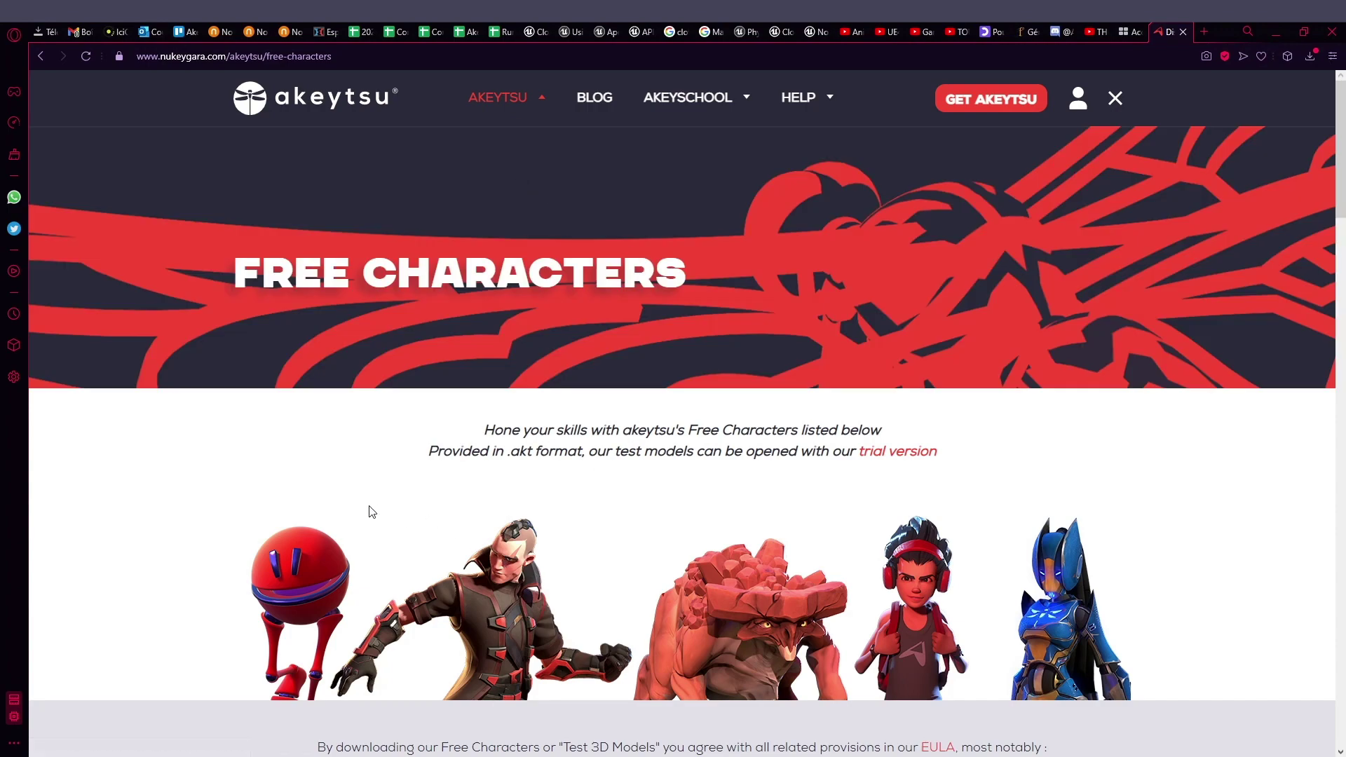
{"action": "scroll", "coordinate": [364, 509], "scroll_direction": "down", "scroll_amount": 20}
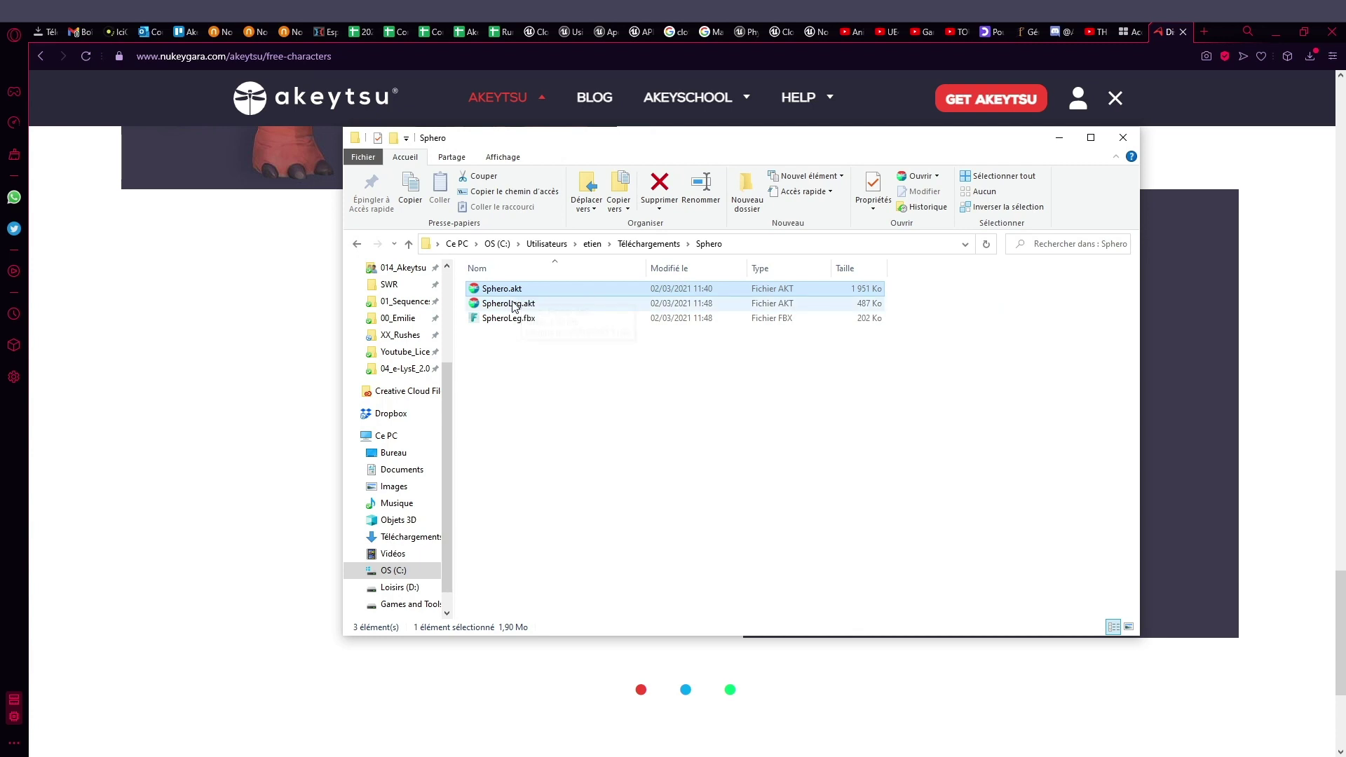
Examine the SpheroLeg.akt and SpheroLeg.fbx files in the downloaded Sphero folder
{"action": "left_click", "coordinate": [519, 306]}
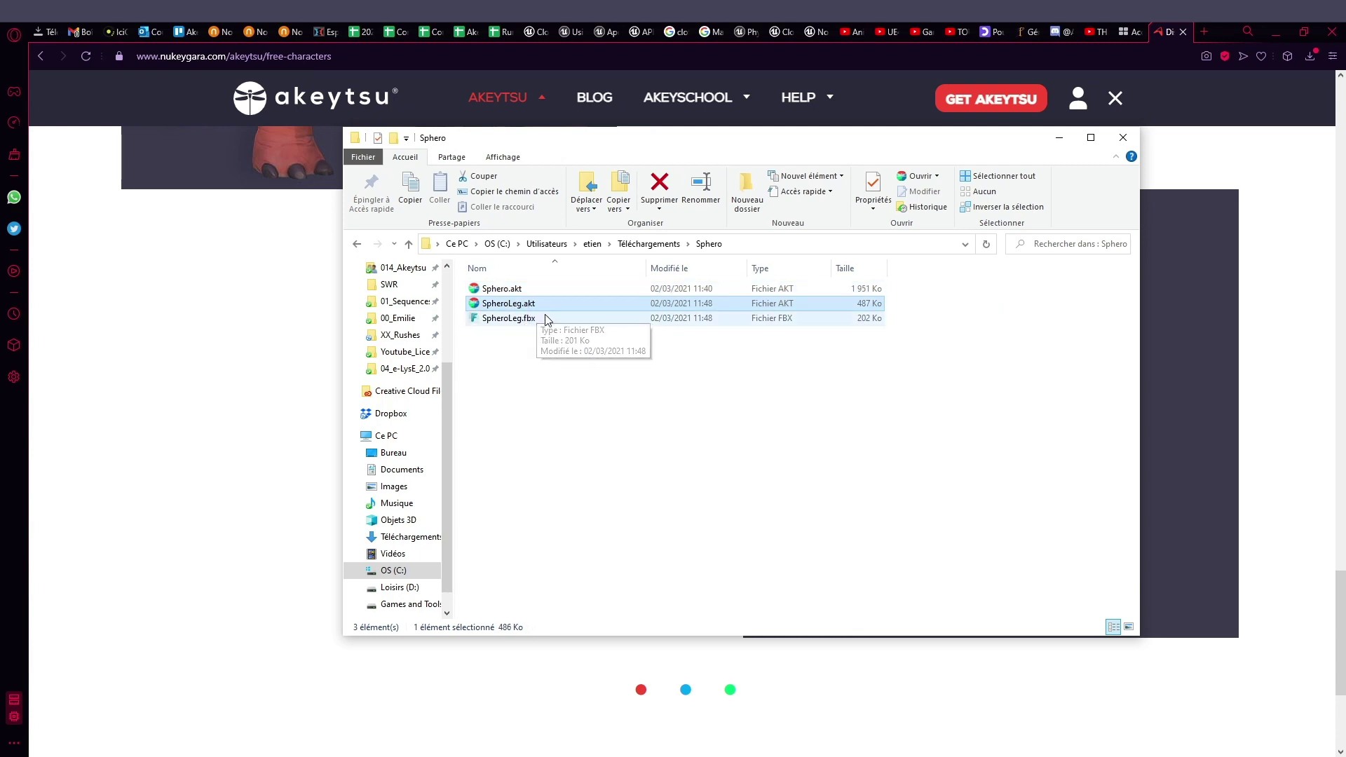
{"action": "left_click", "coordinate": [537, 320]}
{"action": "left_click", "coordinate": [539, 309]}
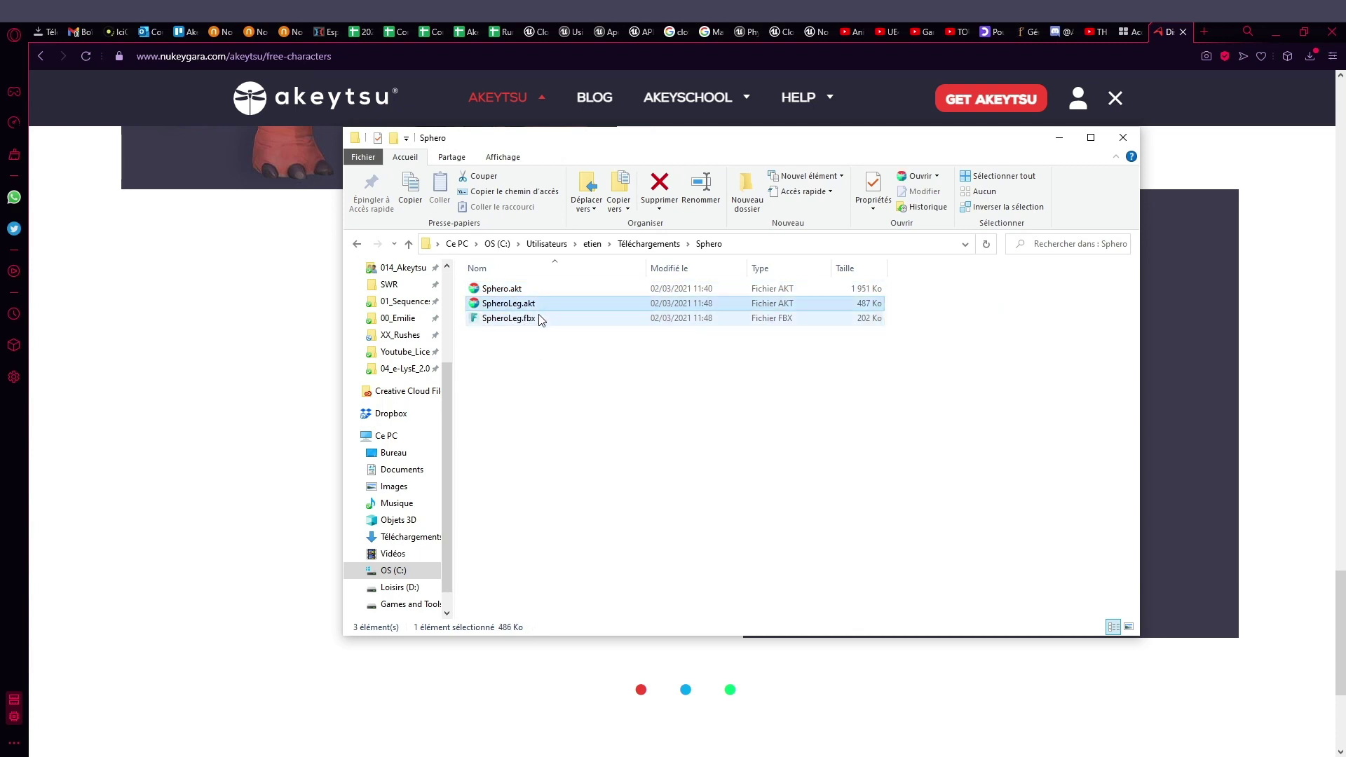
{"action": "left_click", "coordinate": [540, 317]}
Switch to akeytsu and select the RF_Ball_R foot controller on the SpheroLeg rig
{"action": "key", "text": "alt+Tab"}
{"action": "left_click_drag", "start_coordinate": [615, 429], "coordinate": [669, 411], "text": "alt"}
{"action": "right_click_drag", "start_coordinate": [669, 411], "coordinate": [738, 451], "text": "alt"}
{"action": "left_click", "coordinate": [629, 544]}
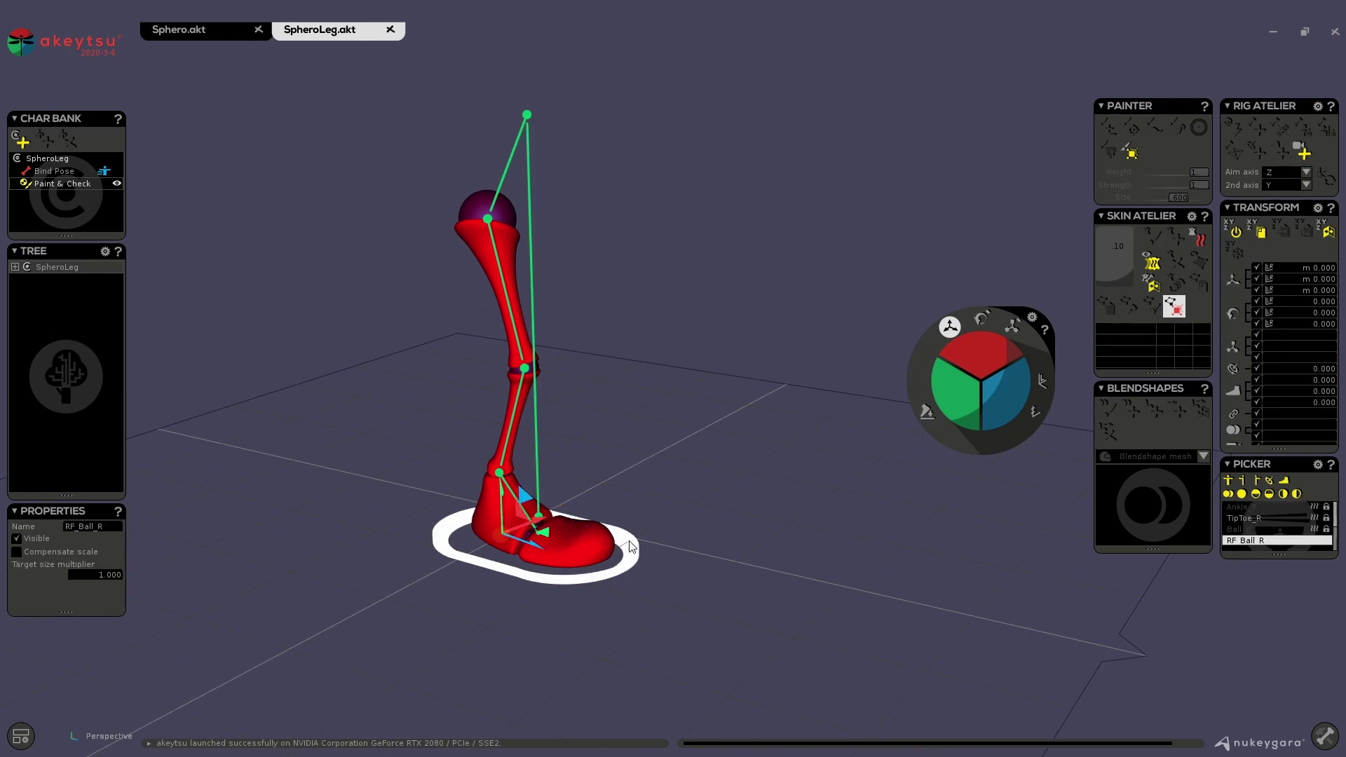
{"action": "mouse_move", "coordinate": [726, 427]}
{"action": "left_mouse_down", "text": "alt"}
{"action": "mouse_move", "coordinate": [617, 451]}
{"action": "mouse_move", "coordinate": [701, 430]}
{"action": "left_mouse_up", "text": "alt"}
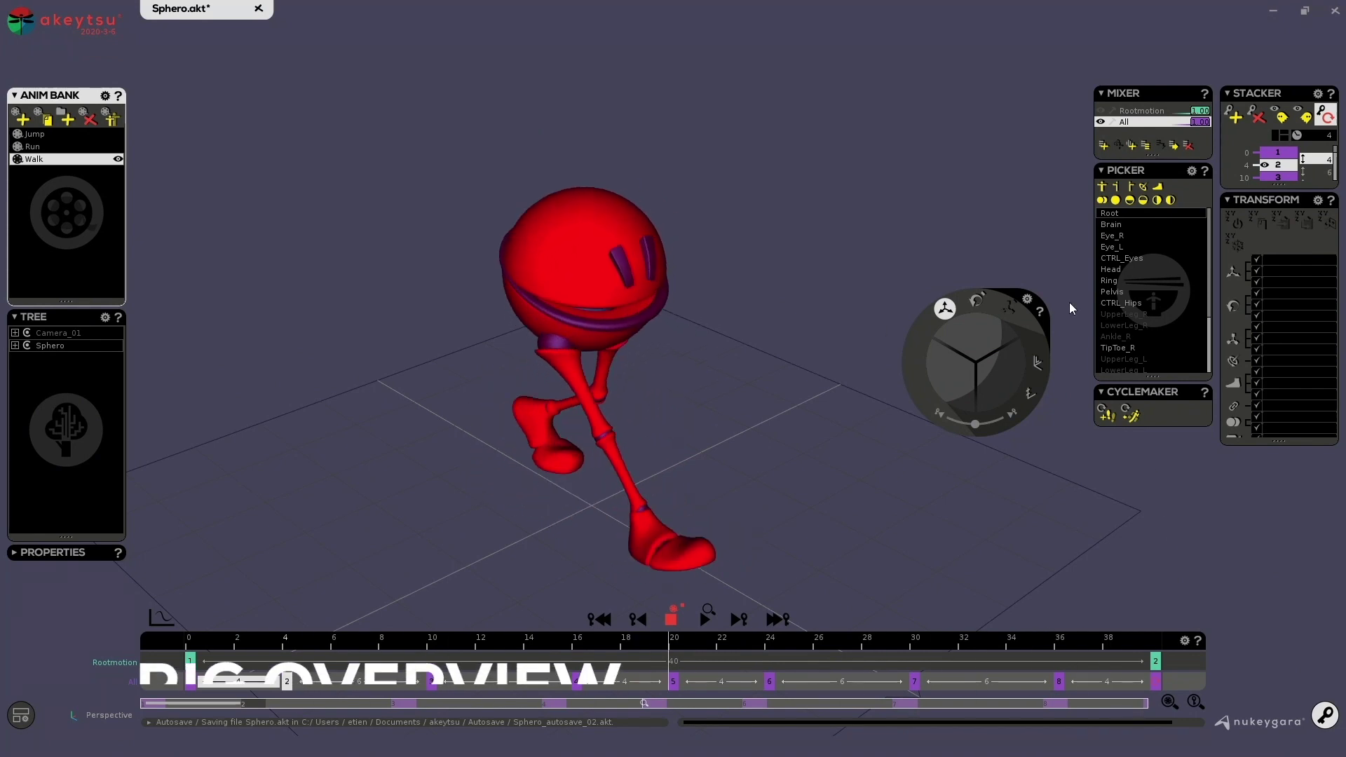
Preview the Run and Jump animations of the Sphero character
{"action": "left_click", "coordinate": [44, 146]}
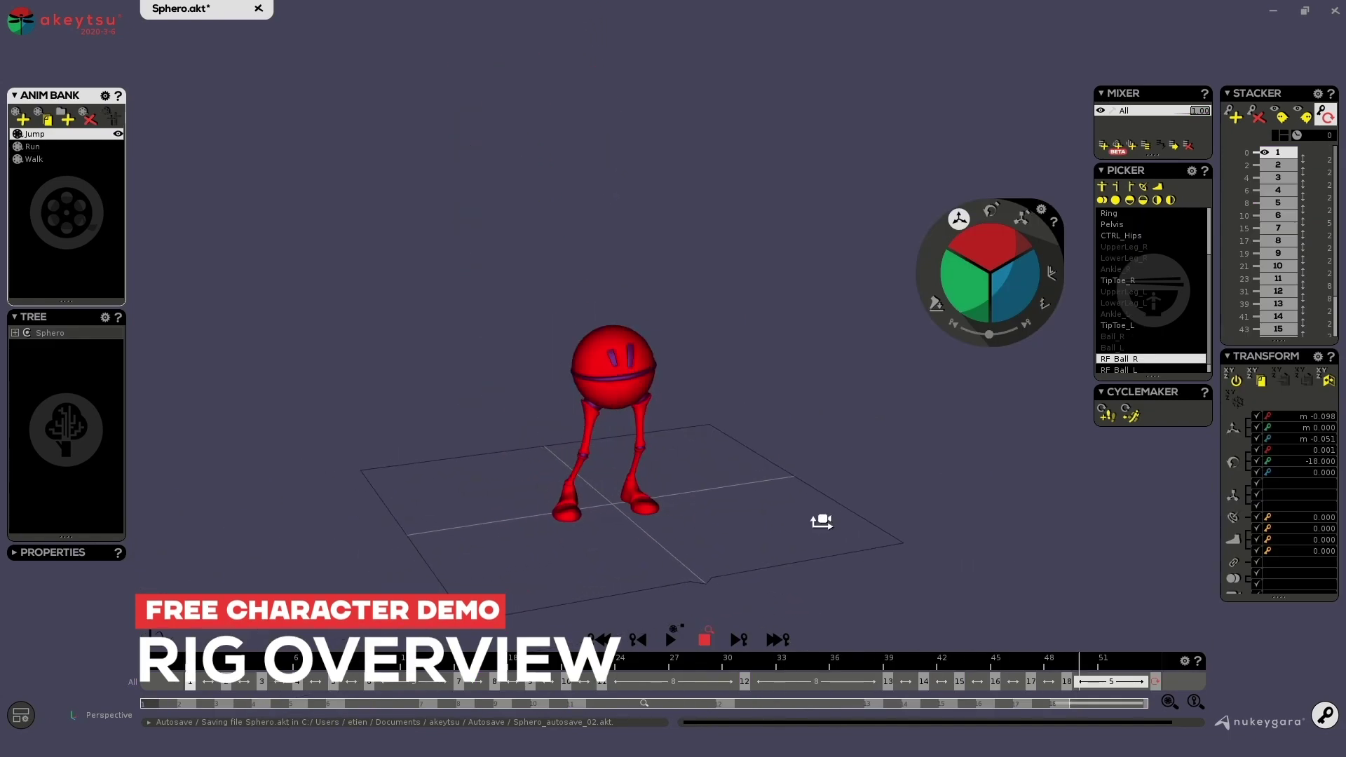
{"action": "middle_click_drag", "start_coordinate": [832, 516], "coordinate": [847, 484], "text": "alt"}
{"action": "key", "text": "space"}
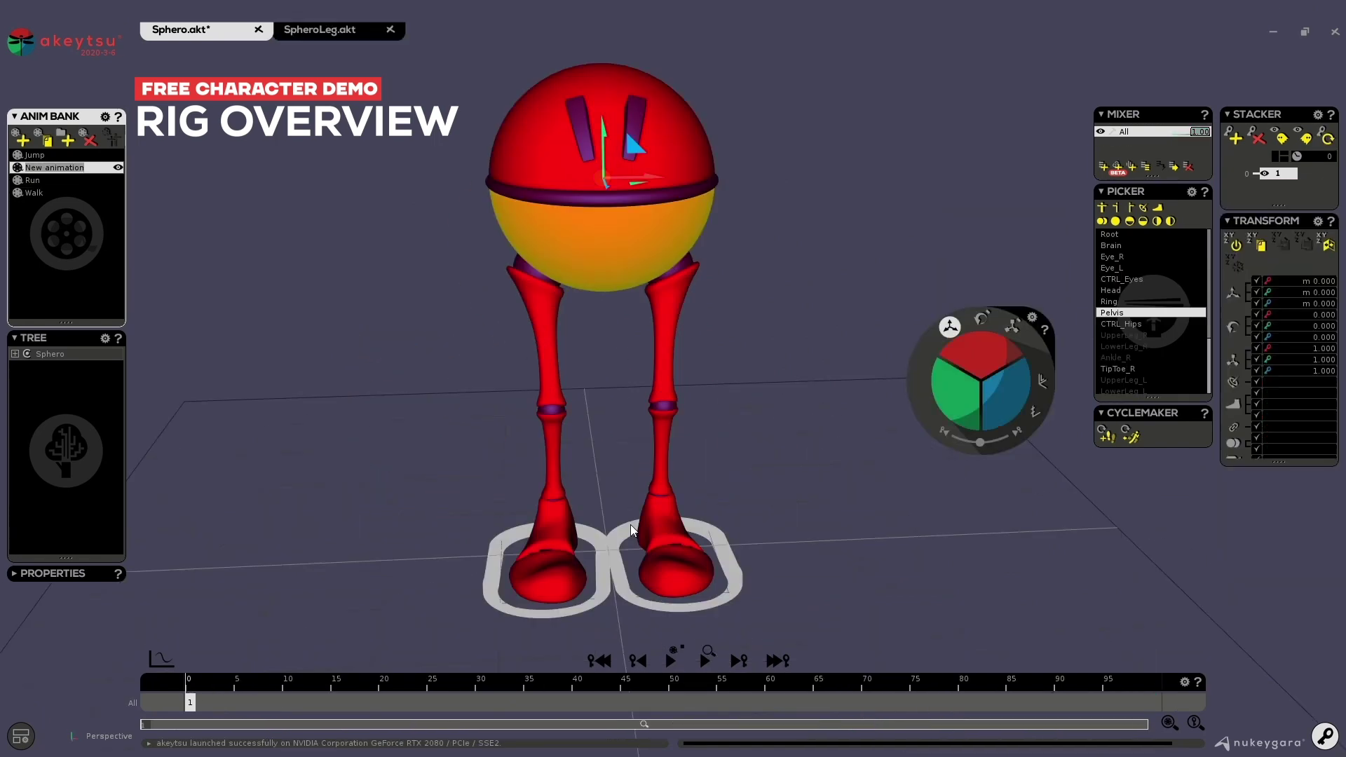
Select the left foot controller RF_Ball_L and the right foot controller RF_Ball_R in turn to inspect them
{"action": "left_click", "coordinate": [630, 525]}
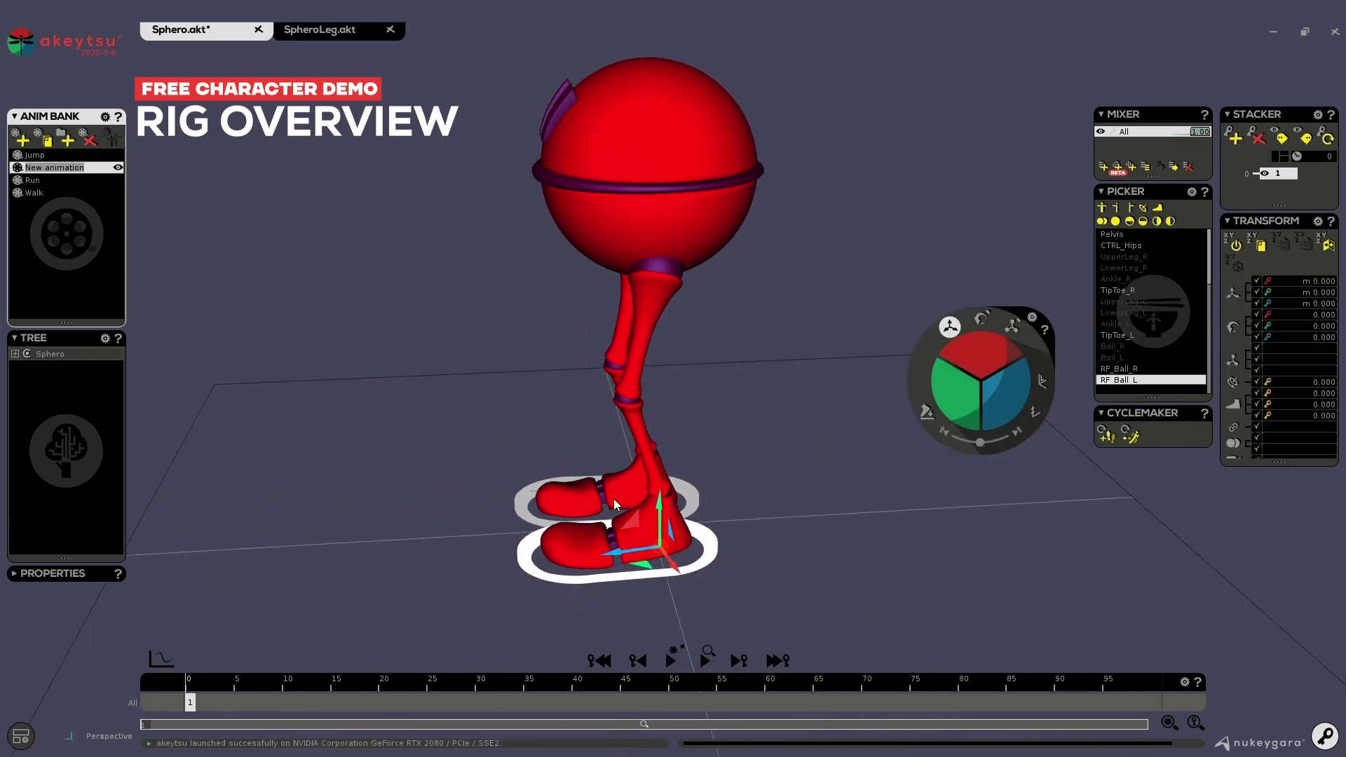
{"action": "left_click_drag", "start_coordinate": [637, 520], "coordinate": [675, 523]}
{"action": "left_click_drag", "start_coordinate": [675, 522], "coordinate": [730, 616], "text": "alt"}
{"action": "left_click", "coordinate": [742, 589]}
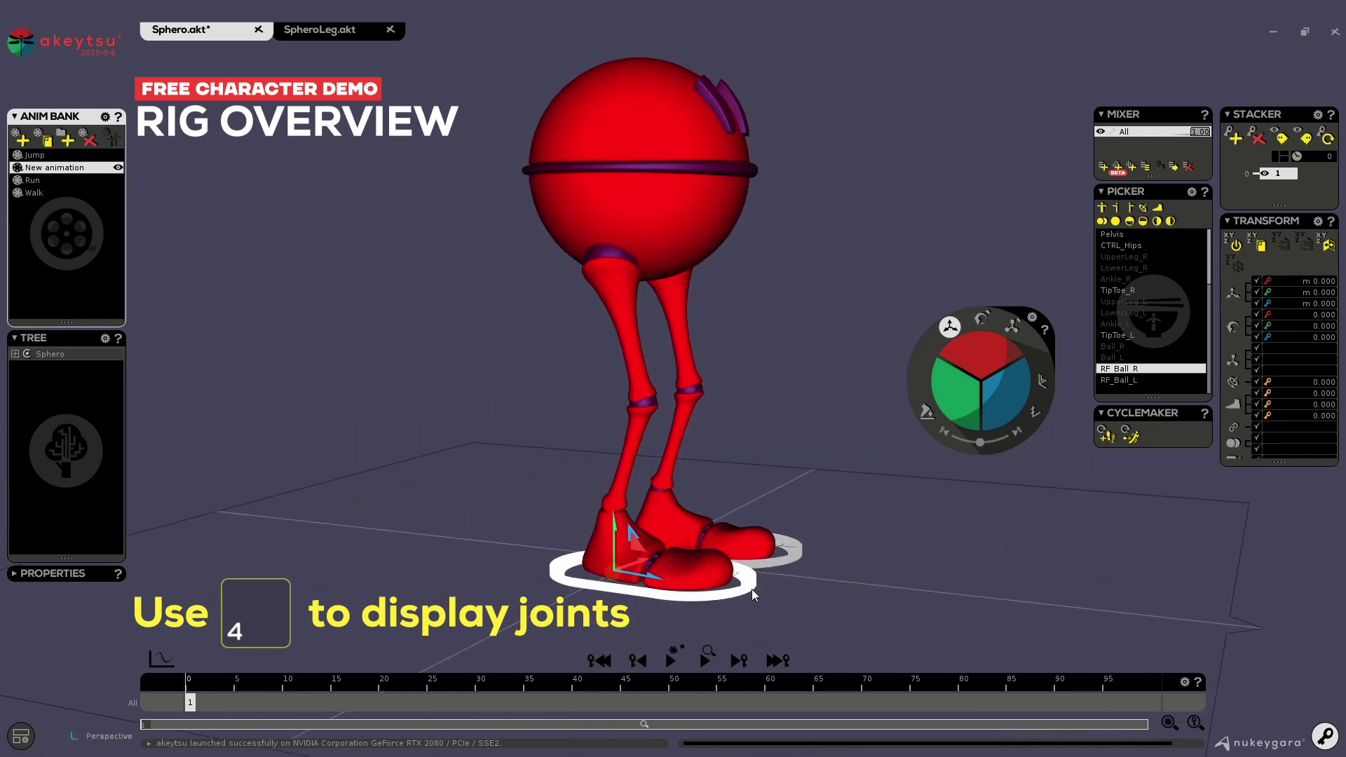
Try moving the right foot with its RF_Ball_R controller, undo the move and keep that controller selected
{"action": "left_click_drag", "start_coordinate": [639, 548], "coordinate": [623, 506]}
{"action": "key", "text": "ctrl+z"}
{"action": "left_click_drag", "start_coordinate": [659, 491], "coordinate": [728, 485], "text": "alt"}
{"action": "middle_click_drag", "start_coordinate": [727, 486], "coordinate": [683, 351], "text": "alt"}
{"action": "left_click_drag", "start_coordinate": [683, 351], "coordinate": [667, 505], "text": "alt"}
{"action": "left_click_drag", "start_coordinate": [603, 441], "coordinate": [690, 430], "text": "alt"}
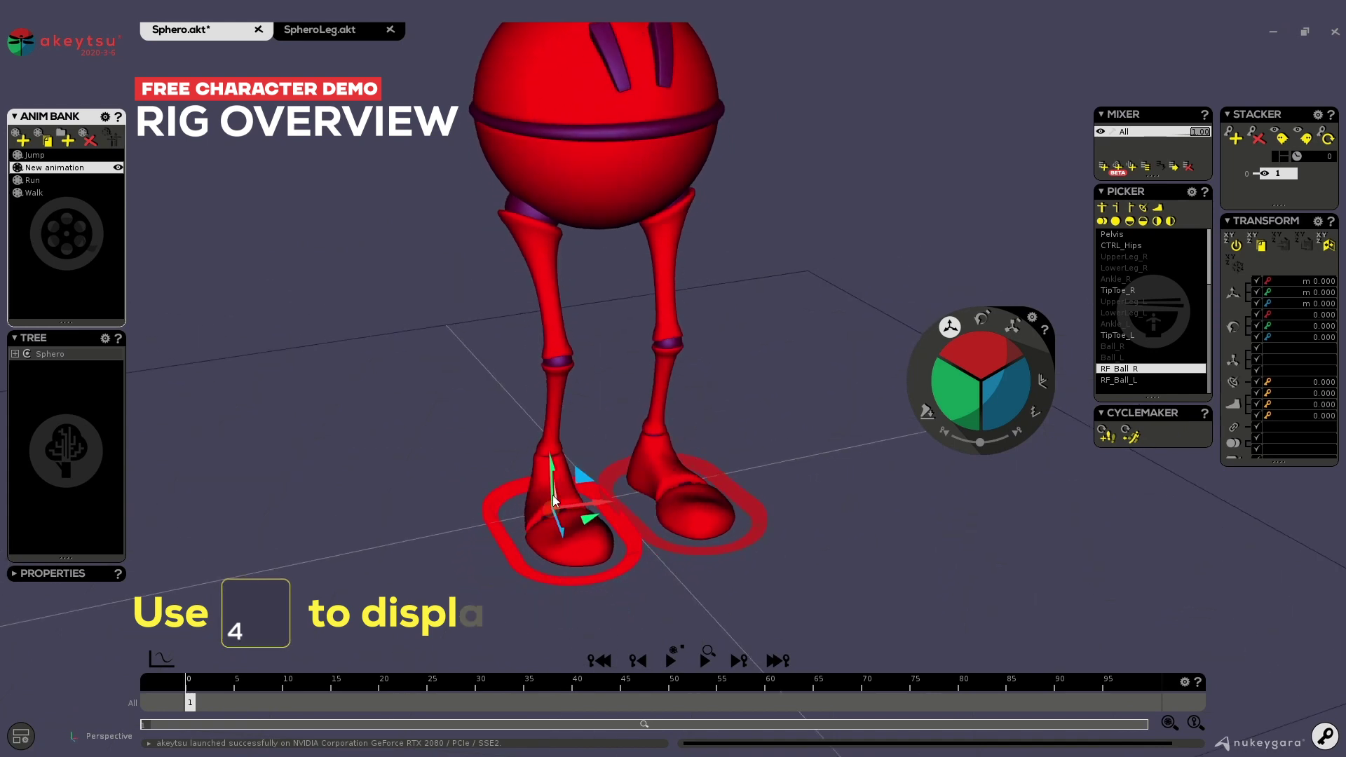
{"action": "left_click", "coordinate": [514, 490]}
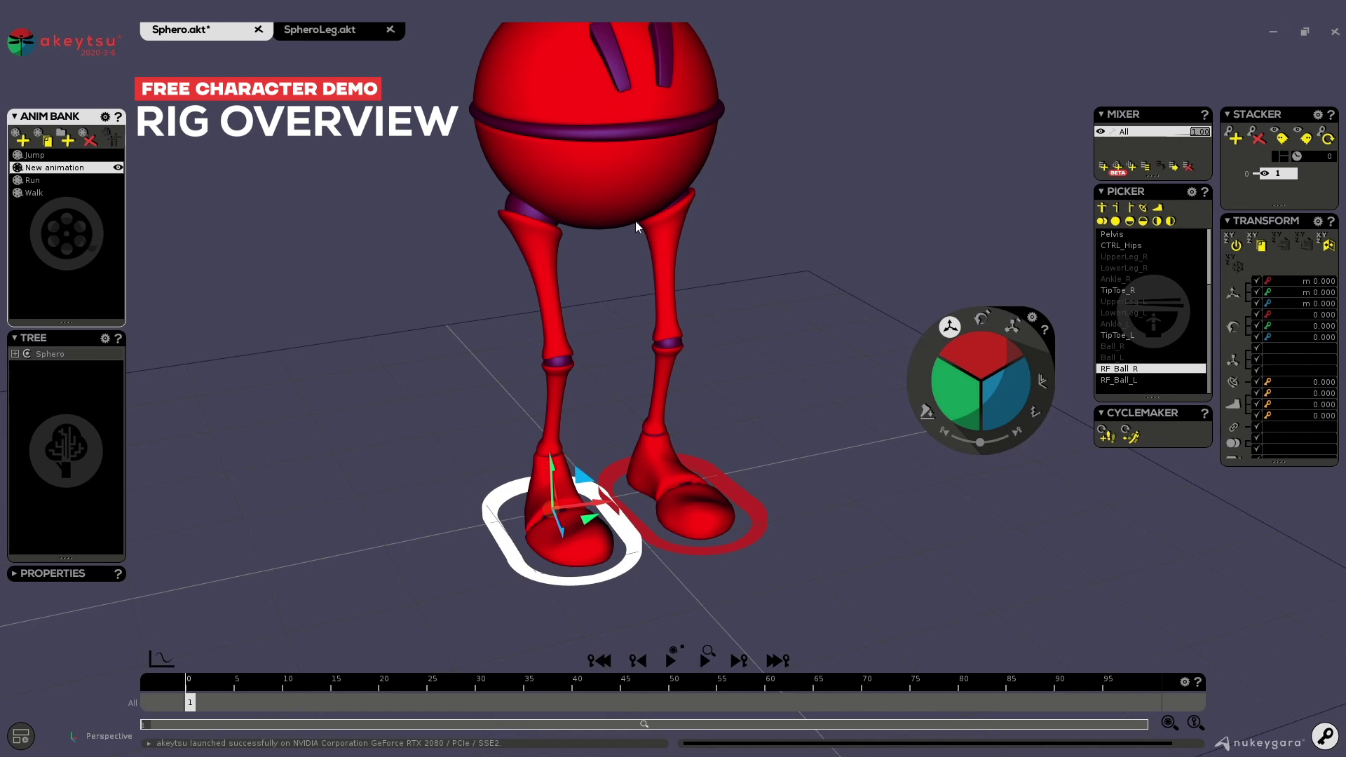
Select the Pelvis controller on the lower half of the body, try it out and undo the change
{"action": "left_click", "coordinate": [622, 197]}
{"action": "left_click_drag", "start_coordinate": [842, 329], "coordinate": [730, 213], "text": "alt"}
{"action": "scroll", "coordinate": [745, 241], "scroll_direction": "down", "scroll_amount": 1}
{"action": "middle_click_drag", "start_coordinate": [730, 214], "coordinate": [715, 296], "text": "alt"}
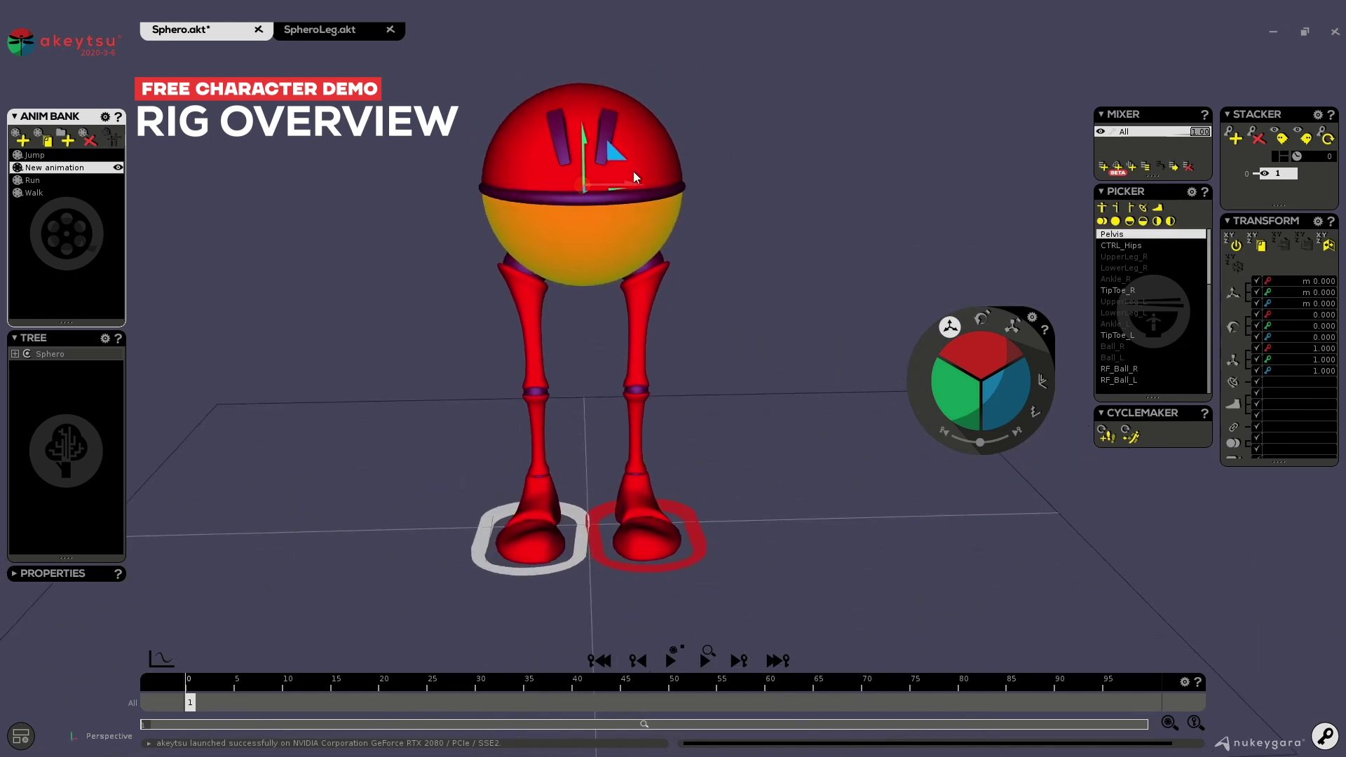
{"action": "mouse_move", "coordinate": [573, 242]}
{"action": "left_mouse_down", "text": "alt"}
{"action": "mouse_move", "coordinate": [490, 225]}
{"action": "mouse_move", "coordinate": [571, 228]}
{"action": "left_mouse_up", "text": "alt"}
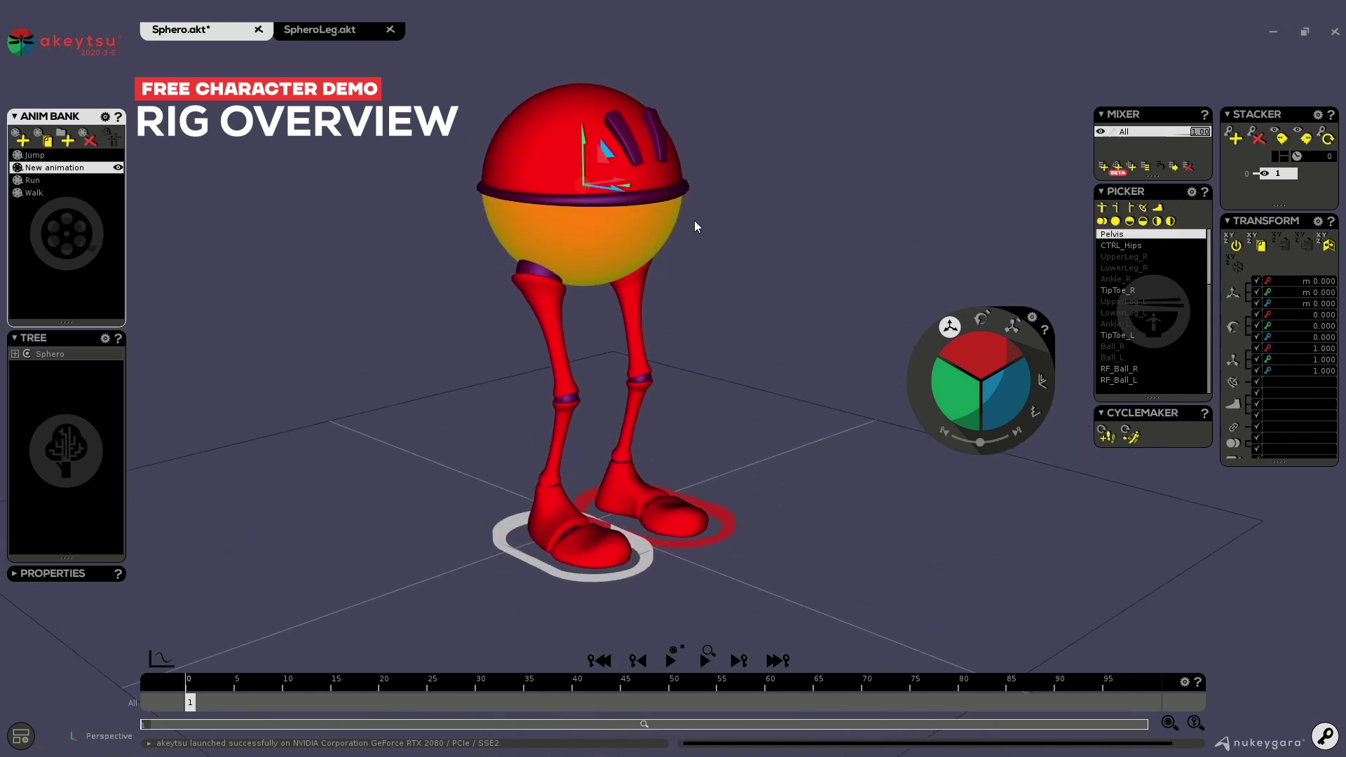
{"action": "left_click_drag", "start_coordinate": [698, 230], "coordinate": [623, 229], "text": "alt"}
{"action": "key", "text": "ctrl+z"}
{"action": "left_click_drag", "start_coordinate": [709, 275], "coordinate": [735, 281], "text": "alt"}
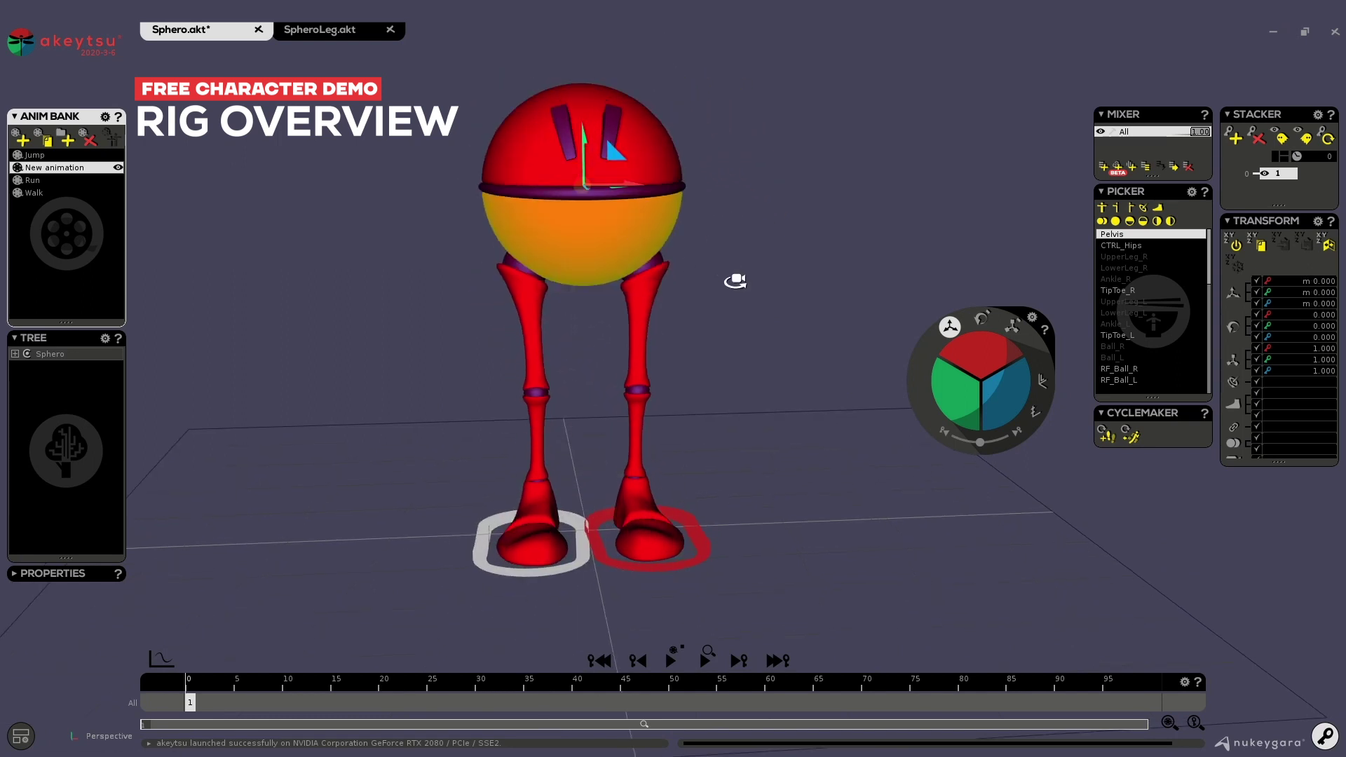
Step through the body controllers Pelvis, Ring and Head, finishing with the Ring controller selected
{"action": "key", "text": "Up"}
{"action": "key", "text": "Up"}
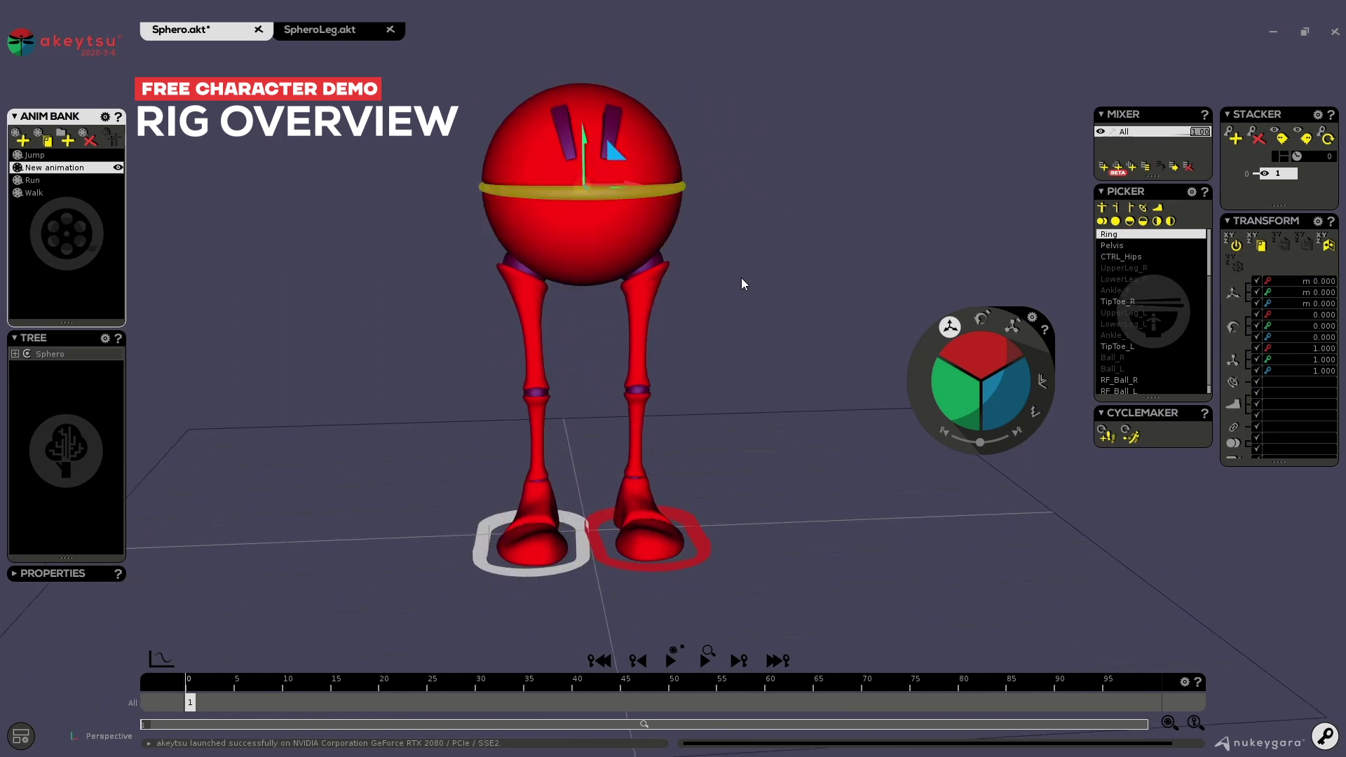
{"action": "key", "text": "Down"}
{"action": "left_click", "coordinate": [582, 104]}
{"action": "left_click_drag", "start_coordinate": [595, 173], "coordinate": [599, 203], "text": "alt"}
{"action": "left_click_drag", "start_coordinate": [520, 191], "coordinate": [594, 255], "text": "alt"}
{"action": "scroll", "coordinate": [640, 276], "scroll_direction": "up", "scroll_amount": 4}
{"action": "key", "text": "Down"}
{"action": "key", "text": "Down"}
{"action": "key", "text": "Up"}
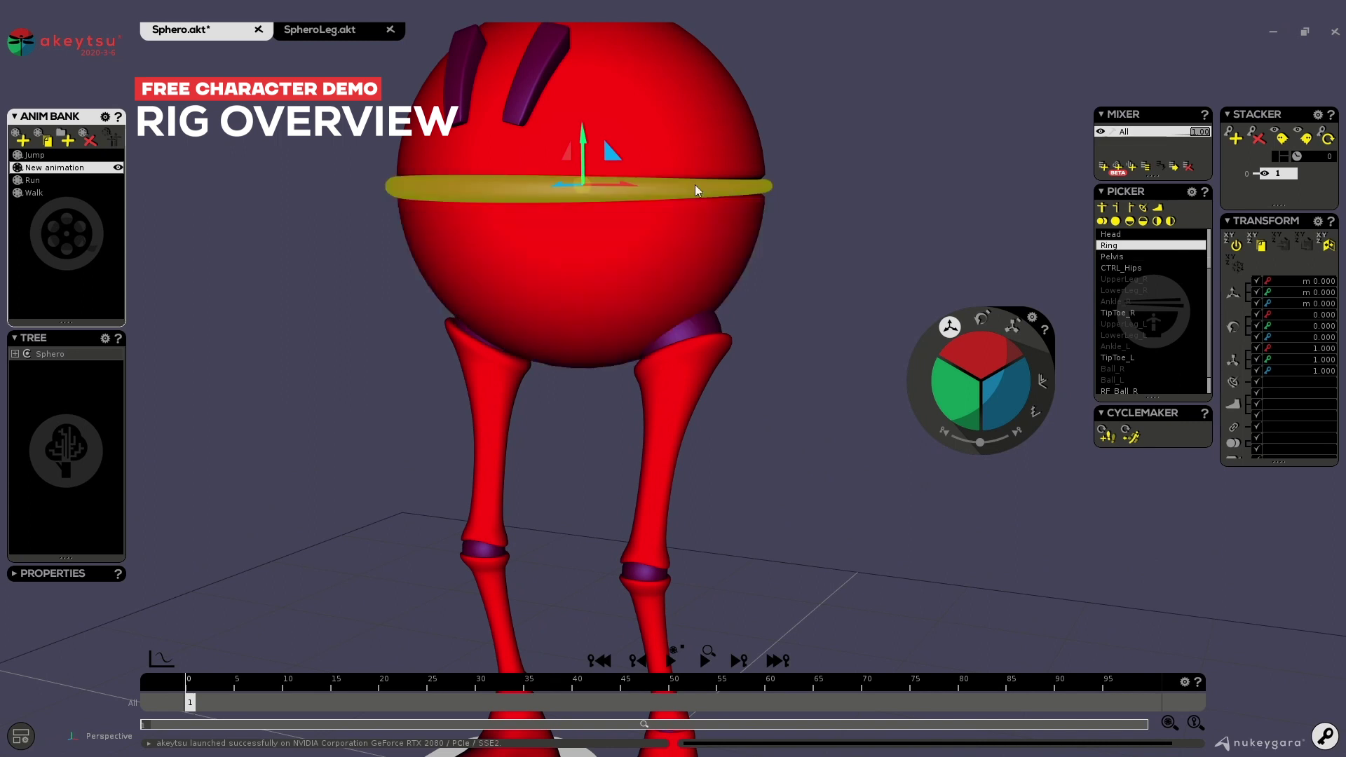
Try rotating the Ring controller around the body and undo the rotation
{"action": "middle_click_drag", "start_coordinate": [675, 161], "coordinate": [632, 321], "text": "alt"}
{"action": "scroll", "coordinate": [631, 321], "scroll_direction": "down", "scroll_amount": 2}
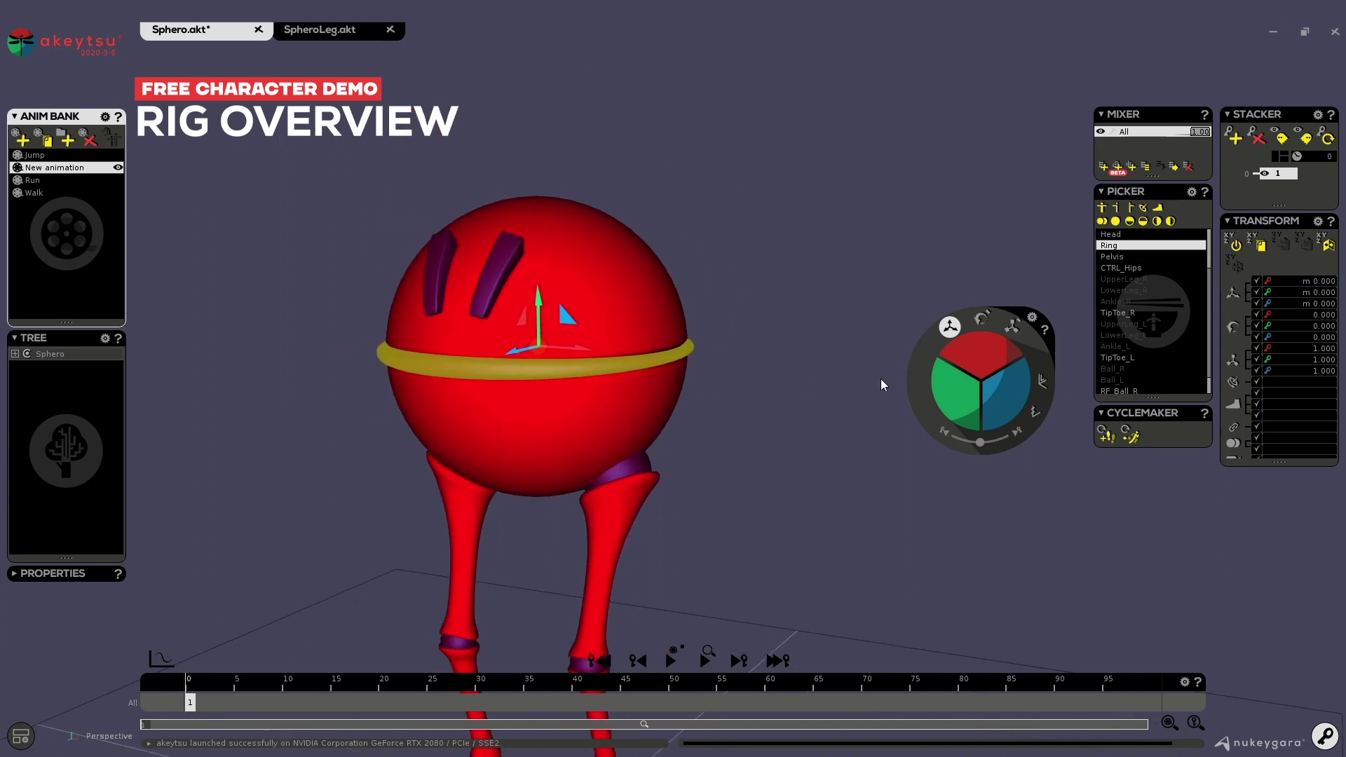
{"action": "left_click", "coordinate": [982, 319]}
{"action": "left_click_drag", "start_coordinate": [985, 349], "coordinate": [902, 276]}
{"action": "key", "text": "ctrl+z"}
Separate the body parts by raising the Ring about 0.108 m, the Head about 0.317 m and the Brain about 0.137 m
{"action": "left_click_drag", "start_coordinate": [540, 312], "coordinate": [542, 218]}
{"action": "left_click", "coordinate": [544, 308]}
{"action": "left_click_drag", "start_coordinate": [544, 309], "coordinate": [543, 63]}
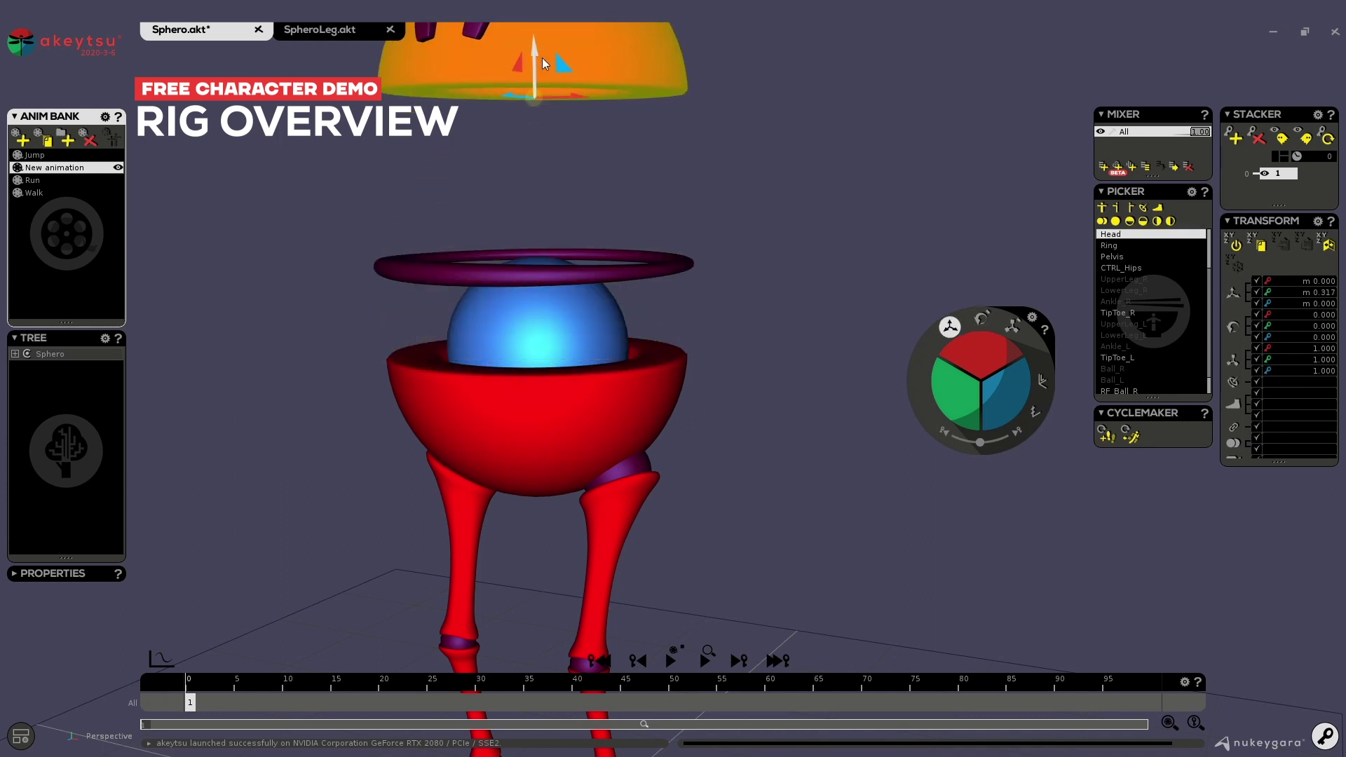
{"action": "scroll", "coordinate": [706, 291], "scroll_direction": "down", "scroll_amount": 3}
{"action": "left_click", "coordinate": [558, 251]}
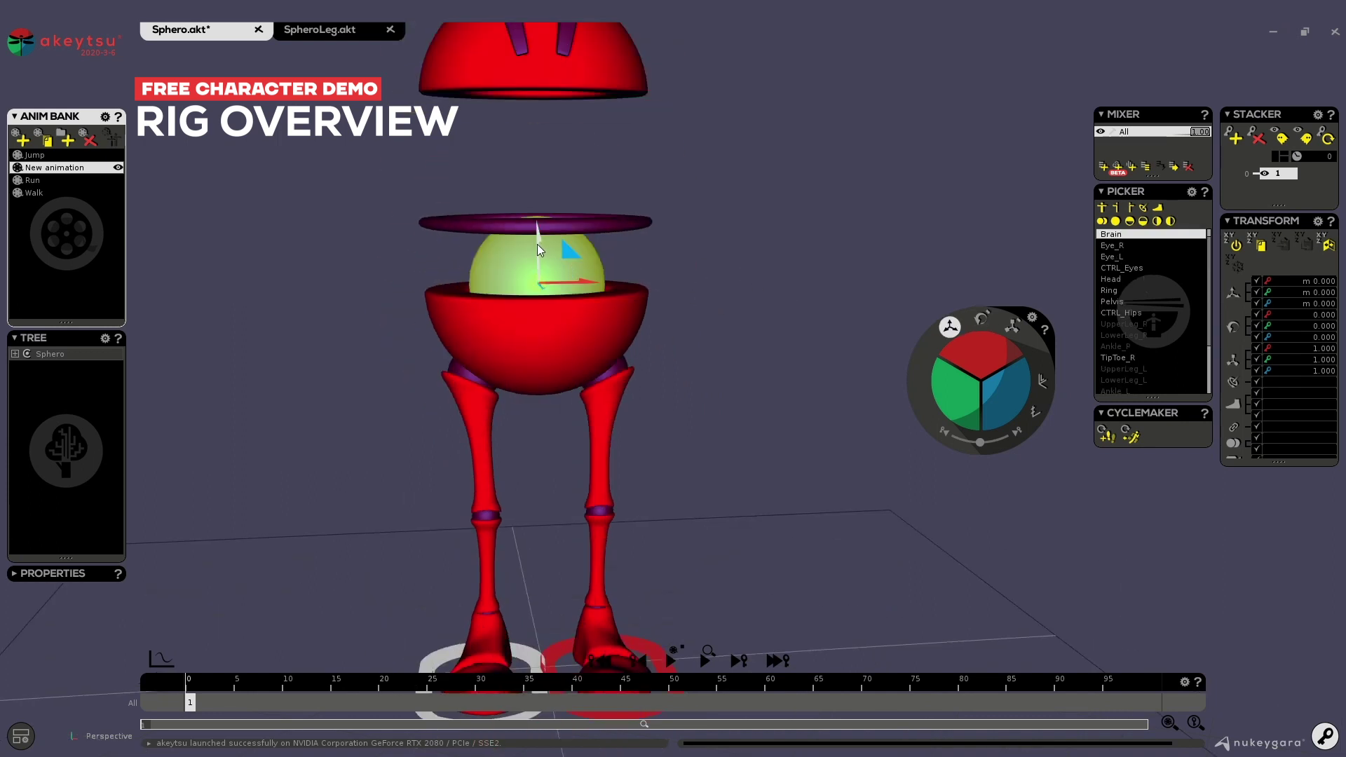
{"action": "left_click_drag", "start_coordinate": [540, 251], "coordinate": [552, 169]}
{"action": "left_click_drag", "start_coordinate": [316, 306], "coordinate": [440, 334], "text": "alt"}
{"action": "middle_click_drag", "start_coordinate": [398, 221], "coordinate": [420, 299], "text": "alt"}
{"action": "left_click_drag", "start_coordinate": [420, 300], "coordinate": [421, 302], "text": "alt"}
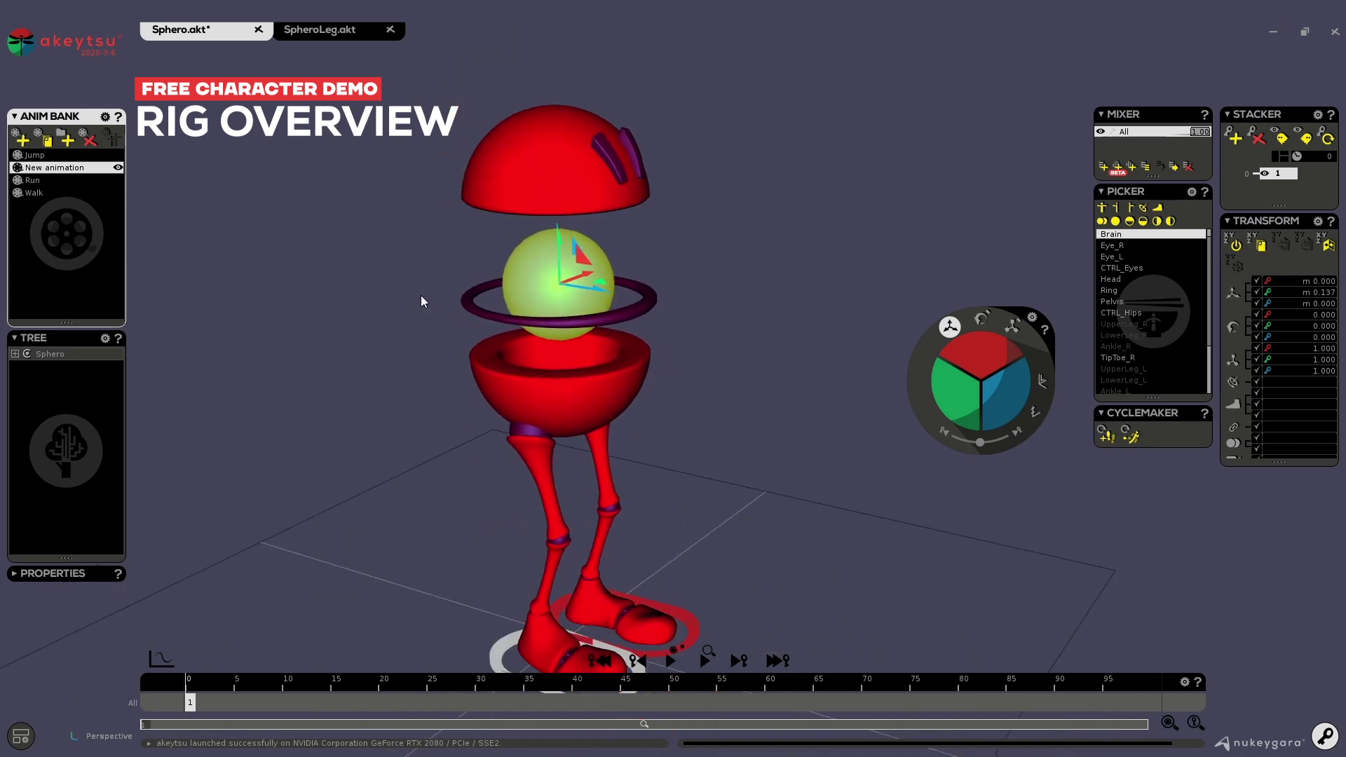
Undo the vertical moves of the Brain, Ring and Head controllers
{"action": "left_click_drag", "start_coordinate": [781, 325], "coordinate": [639, 301], "text": "alt"}
{"action": "left_click", "coordinate": [636, 304]}
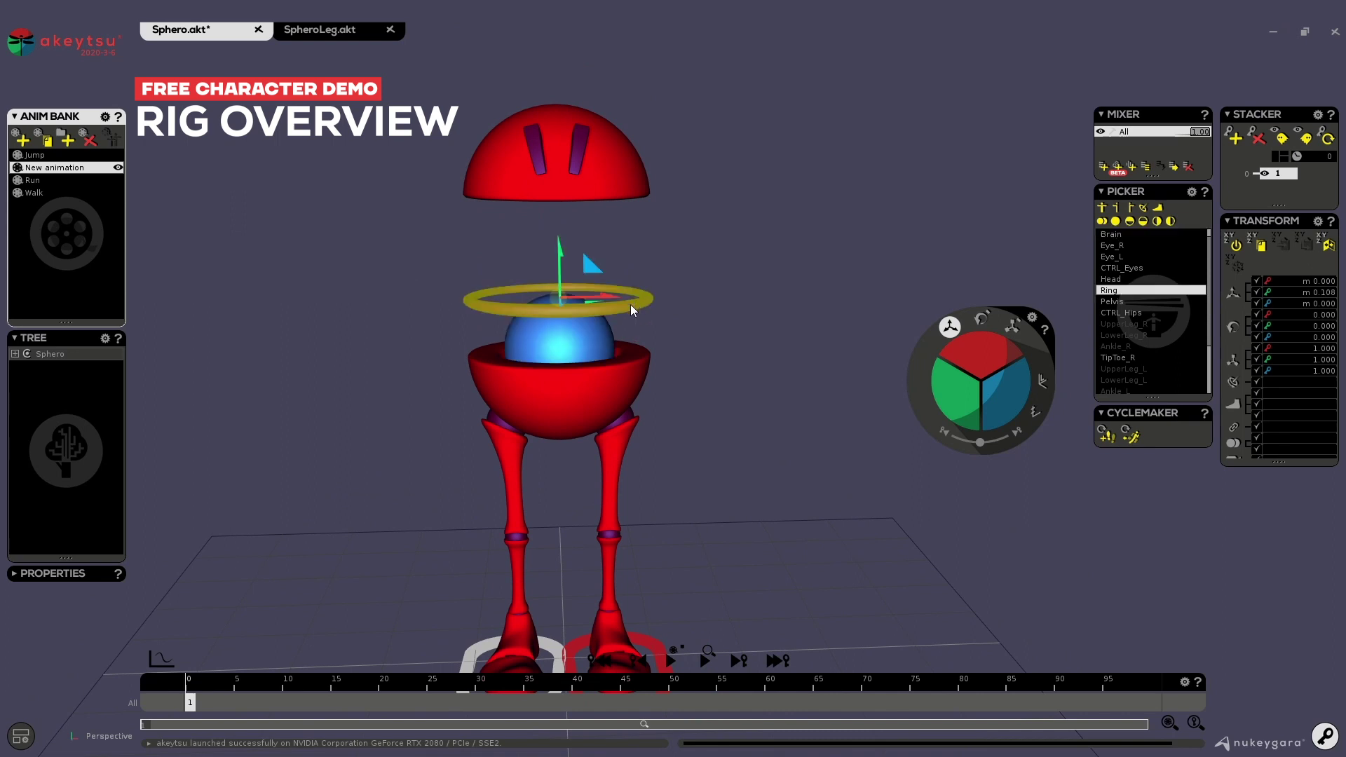
{"action": "key", "text": "ctrl+z"}
{"action": "left_click", "coordinate": [620, 146]}
{"action": "key", "text": "ctrl+z"}
Try rotating both eyes together with the CTRL_Eyes controller and undo the rotation
{"action": "left_click_drag", "start_coordinate": [721, 379], "coordinate": [776, 388], "text": "alt"}
{"action": "right_click_drag", "start_coordinate": [776, 388], "coordinate": [729, 358], "text": "alt"}
{"action": "left_click", "coordinate": [626, 251]}
{"action": "left_click_drag", "start_coordinate": [626, 250], "coordinate": [798, 296], "text": "alt"}
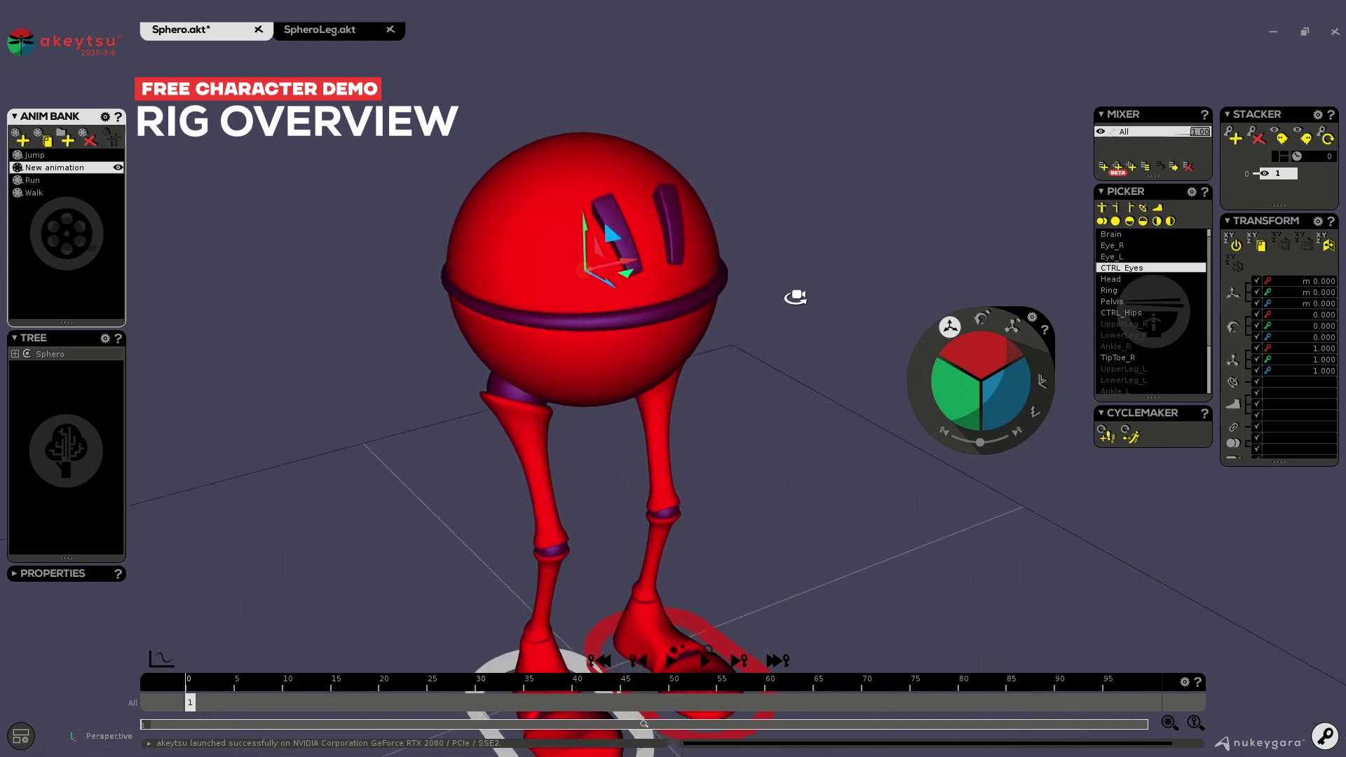
{"action": "left_click", "coordinate": [981, 322]}
{"action": "left_click_drag", "start_coordinate": [982, 379], "coordinate": [1001, 331]}
{"action": "key", "text": "ctrl+z"}
Change the viewport shading to the flat, unlit display of the character
{"action": "left_click_drag", "start_coordinate": [790, 414], "coordinate": [688, 338], "text": "alt"}
{"action": "middle_click_drag", "start_coordinate": [464, 500], "coordinate": [476, 344]}
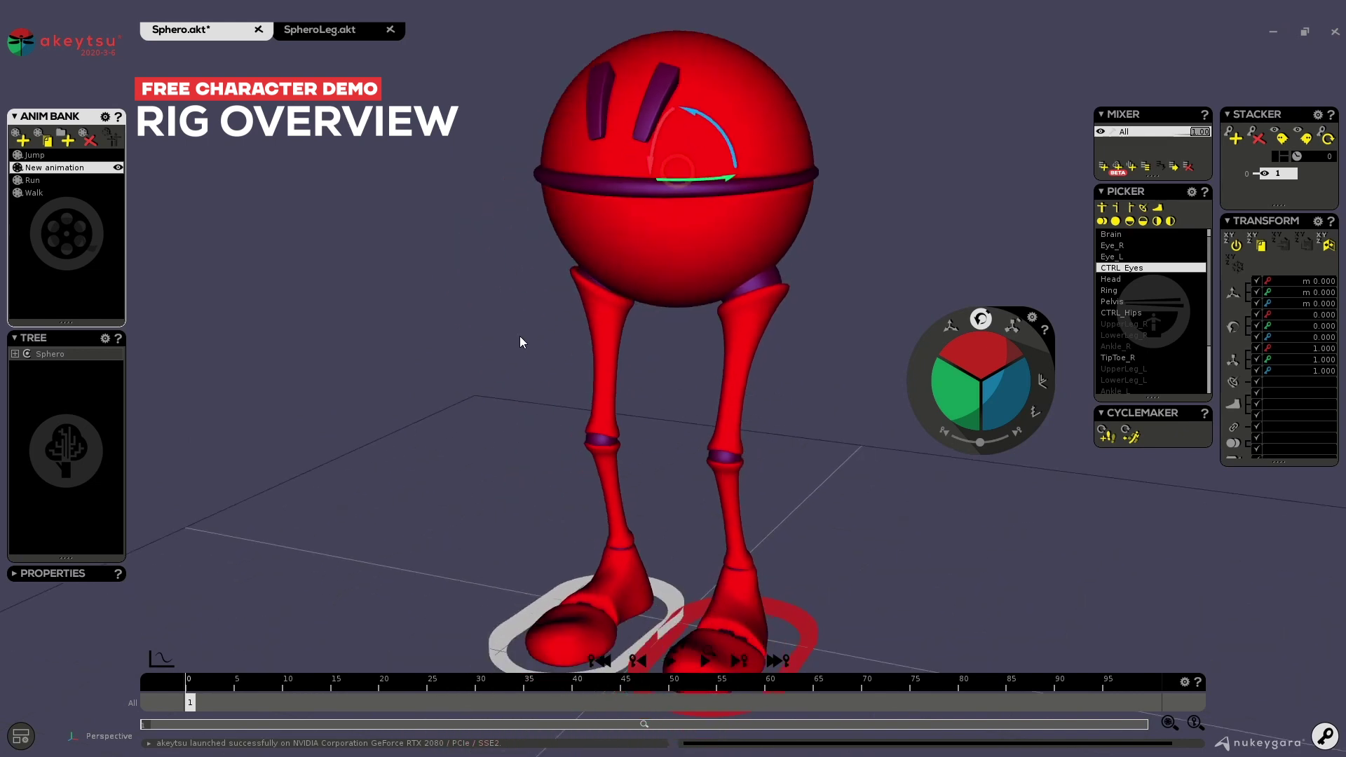
{"action": "left_click", "coordinate": [22, 735]}
{"action": "left_click", "coordinate": [99, 564]}
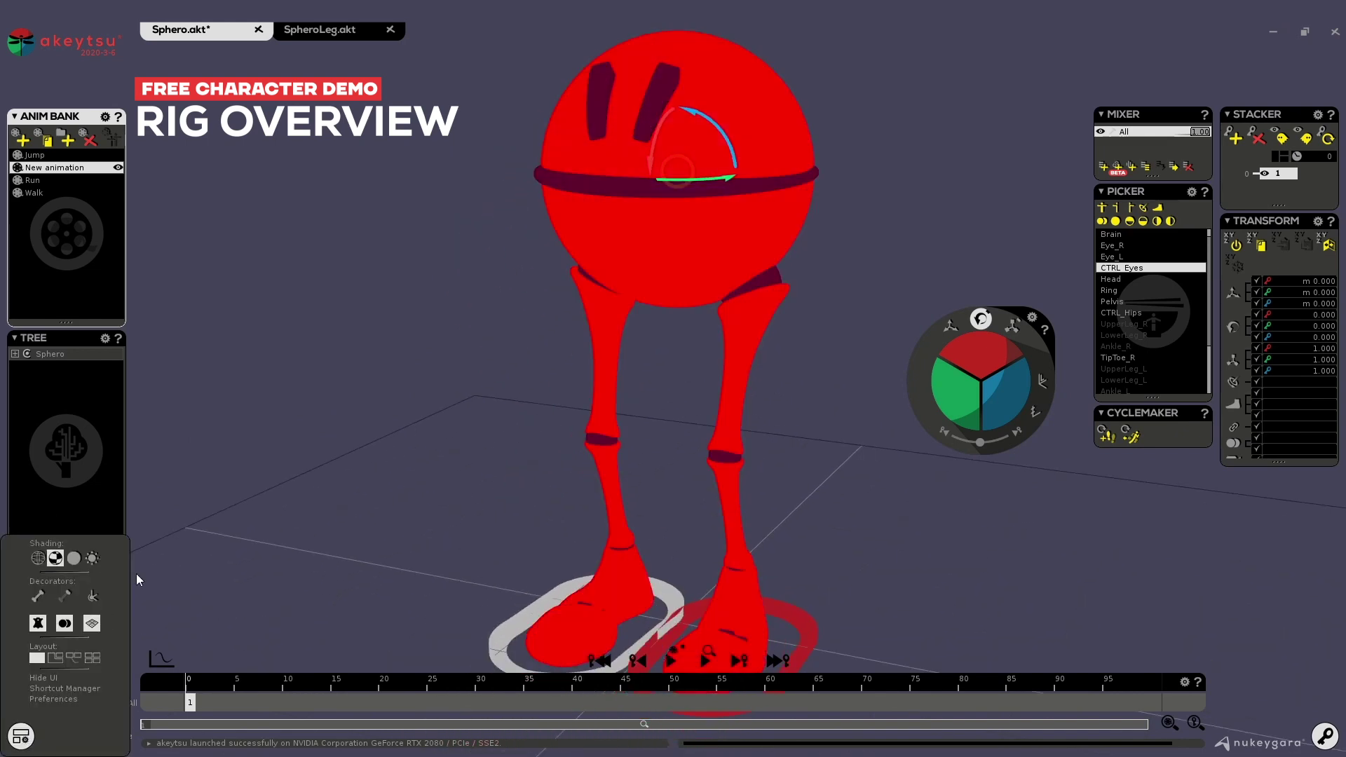
{"action": "mouse_move", "coordinate": [479, 404]}
{"action": "left_mouse_down", "text": "alt"}
{"action": "mouse_move", "coordinate": [571, 382]}
{"action": "mouse_move", "coordinate": [807, 400]}
{"action": "left_mouse_up", "text": "alt"}
{"action": "middle_click_drag", "start_coordinate": [897, 201], "coordinate": [772, 322], "text": "alt"}
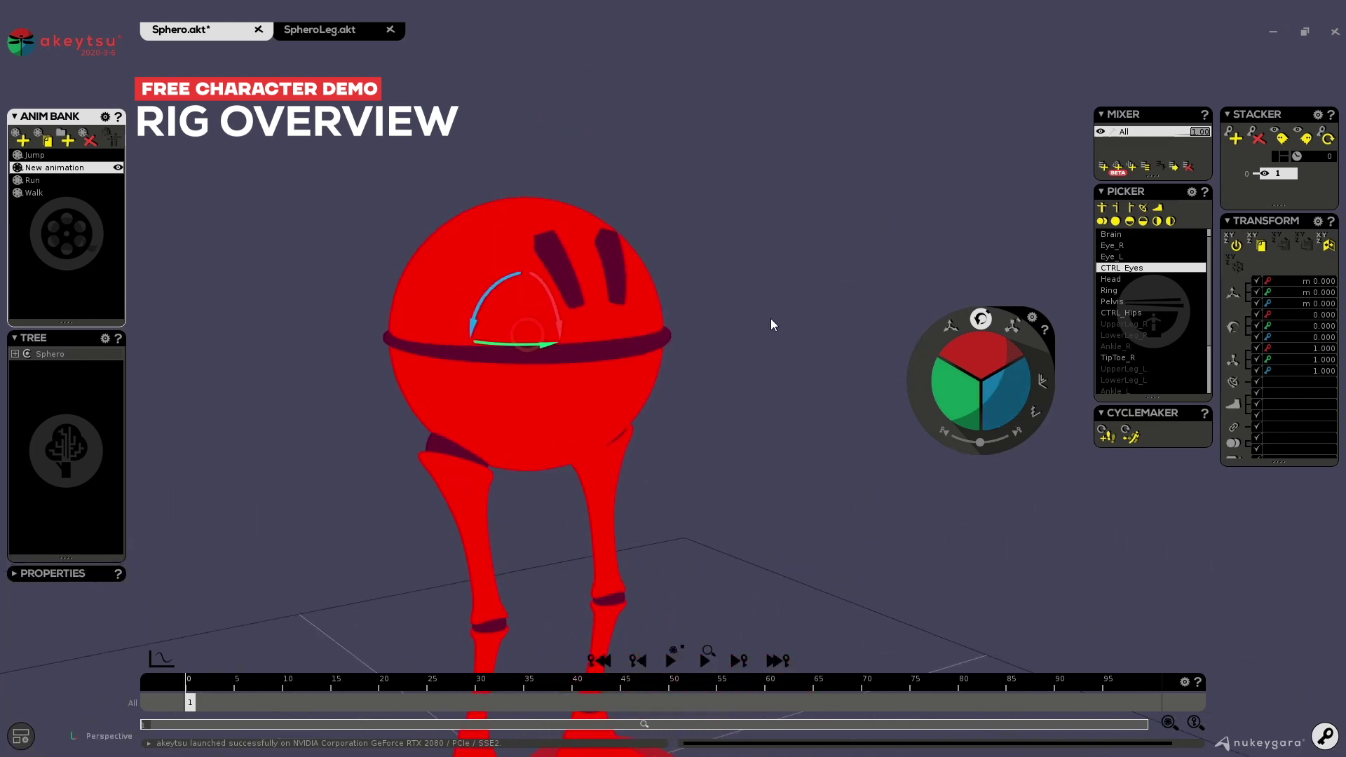
Select the right eye controller Eye_R and scale it to about 0.795 along Z
{"action": "left_click_drag", "start_coordinate": [772, 322], "coordinate": [754, 350], "text": "alt"}
{"action": "left_click_drag", "start_coordinate": [980, 379], "coordinate": [1016, 376]}
{"action": "scroll", "coordinate": [475, 304], "scroll_direction": "up", "scroll_amount": 3}
{"action": "left_click", "coordinate": [467, 303]}
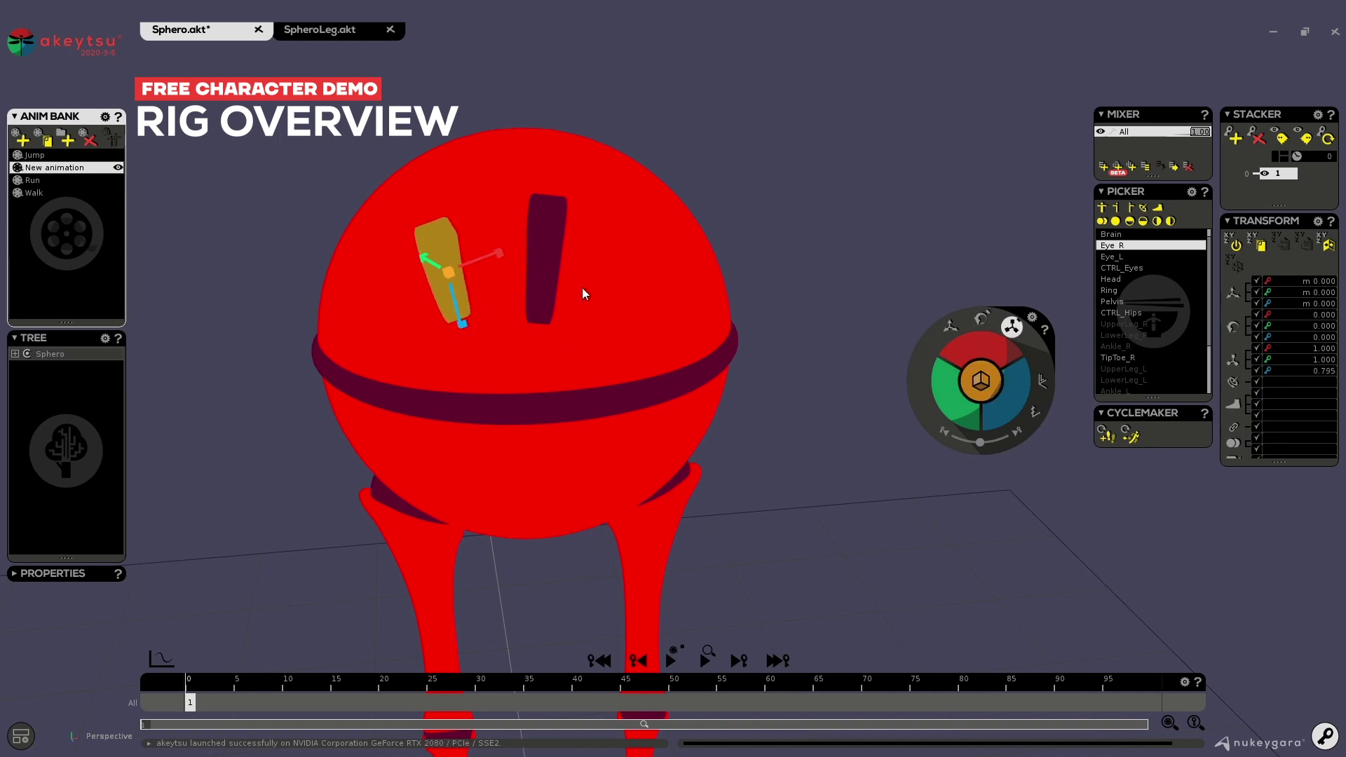
Select the left eye controller Eye_L and stretch it to about 1.303 along Z
{"action": "left_click", "coordinate": [558, 256]}
{"action": "middle_click_drag", "start_coordinate": [610, 262], "coordinate": [512, 300]}
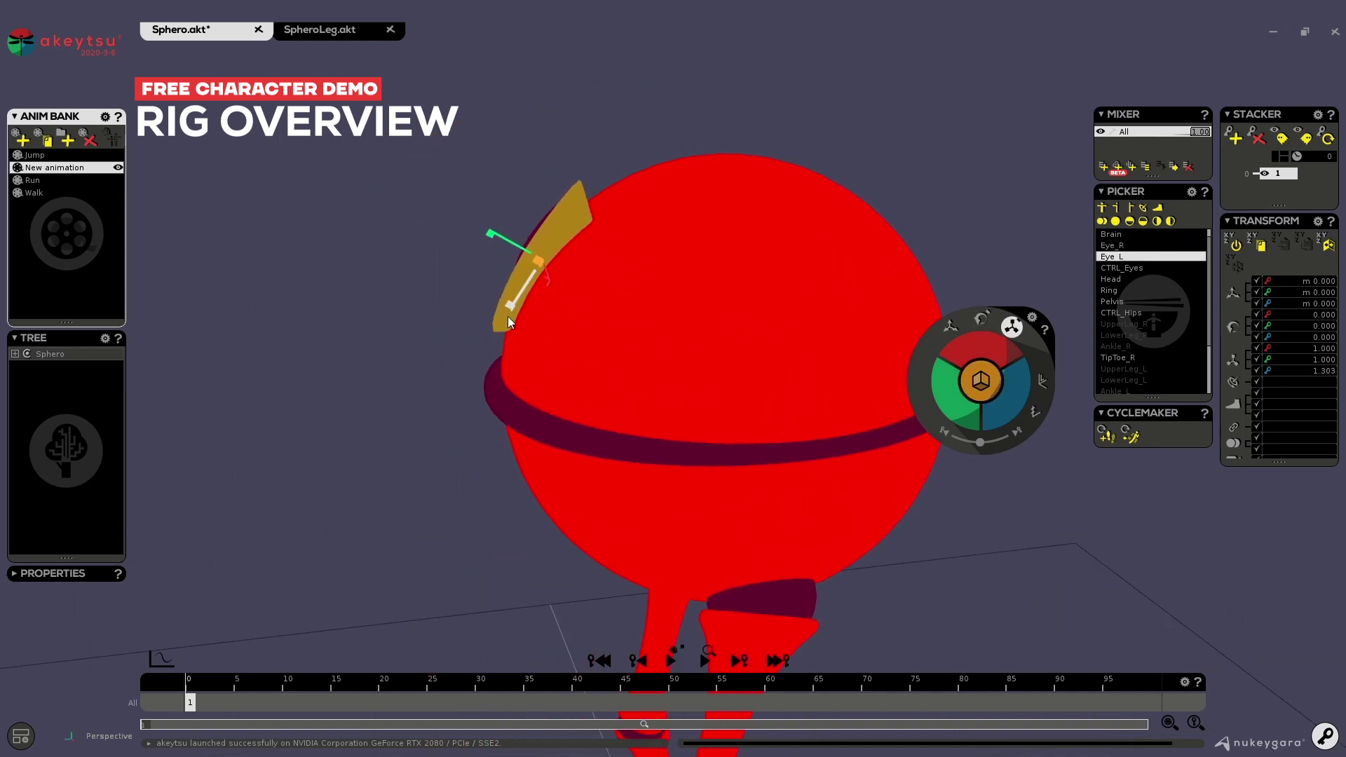
{"action": "middle_click_drag", "start_coordinate": [381, 300], "coordinate": [581, 293]}
Rescale Eye_L to 1.250 and Eye_R to 0.643 along Z, and tilt both eyes about Y, Eye_L to about -6.889
{"action": "left_click", "coordinate": [506, 308]}
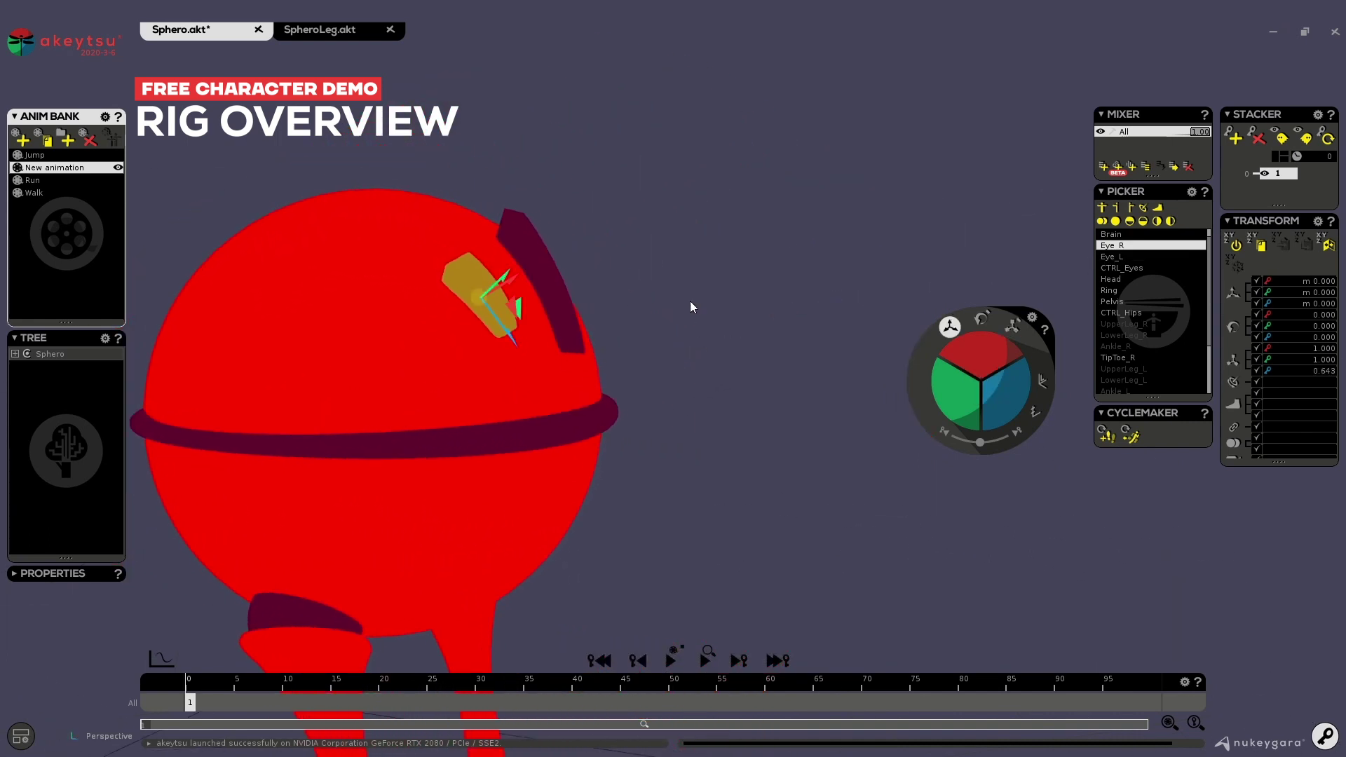
{"action": "middle_click_drag", "start_coordinate": [729, 310], "coordinate": [627, 350]}
{"action": "key", "text": "e"}
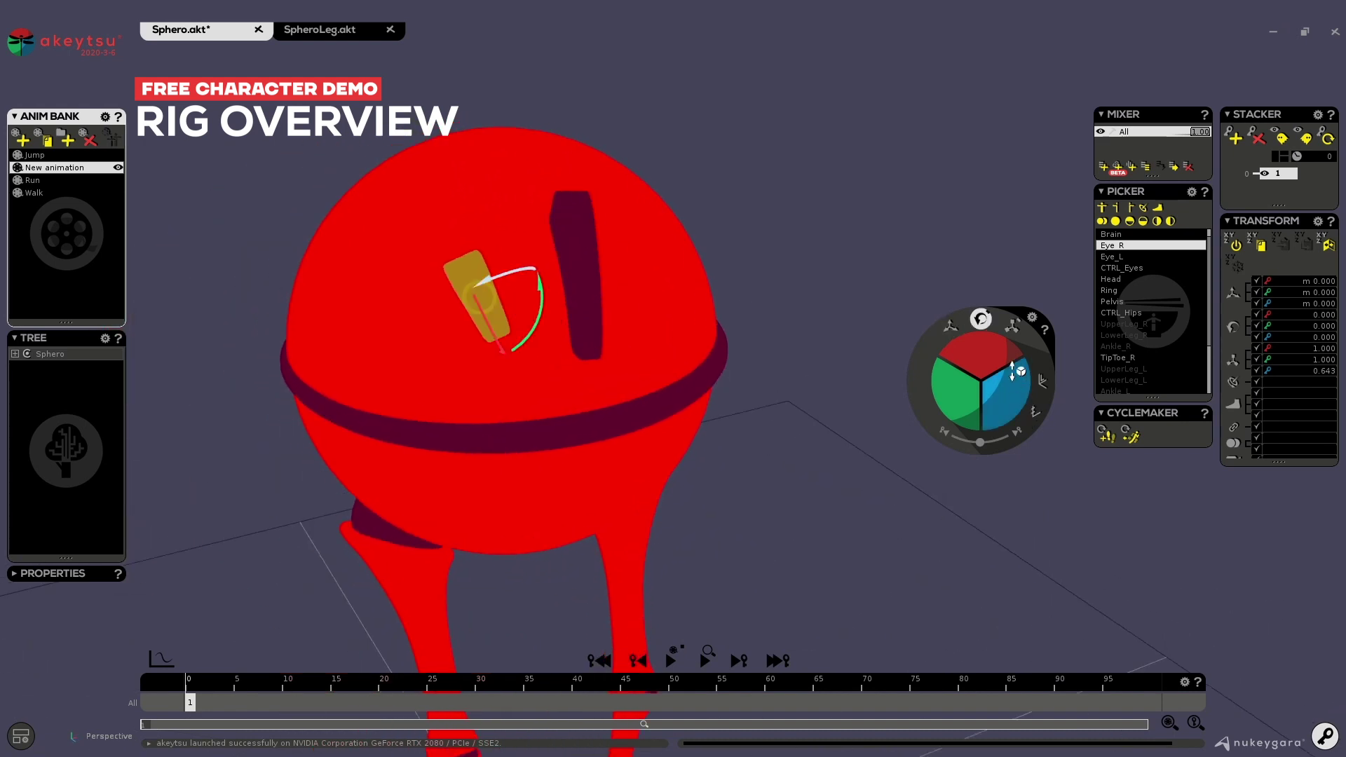
{"action": "left_click_drag", "start_coordinate": [986, 372], "coordinate": [887, 306]}
{"action": "middle_click_drag", "start_coordinate": [888, 306], "coordinate": [487, 298]}
{"action": "middle_click_drag", "start_coordinate": [747, 287], "coordinate": [539, 311]}
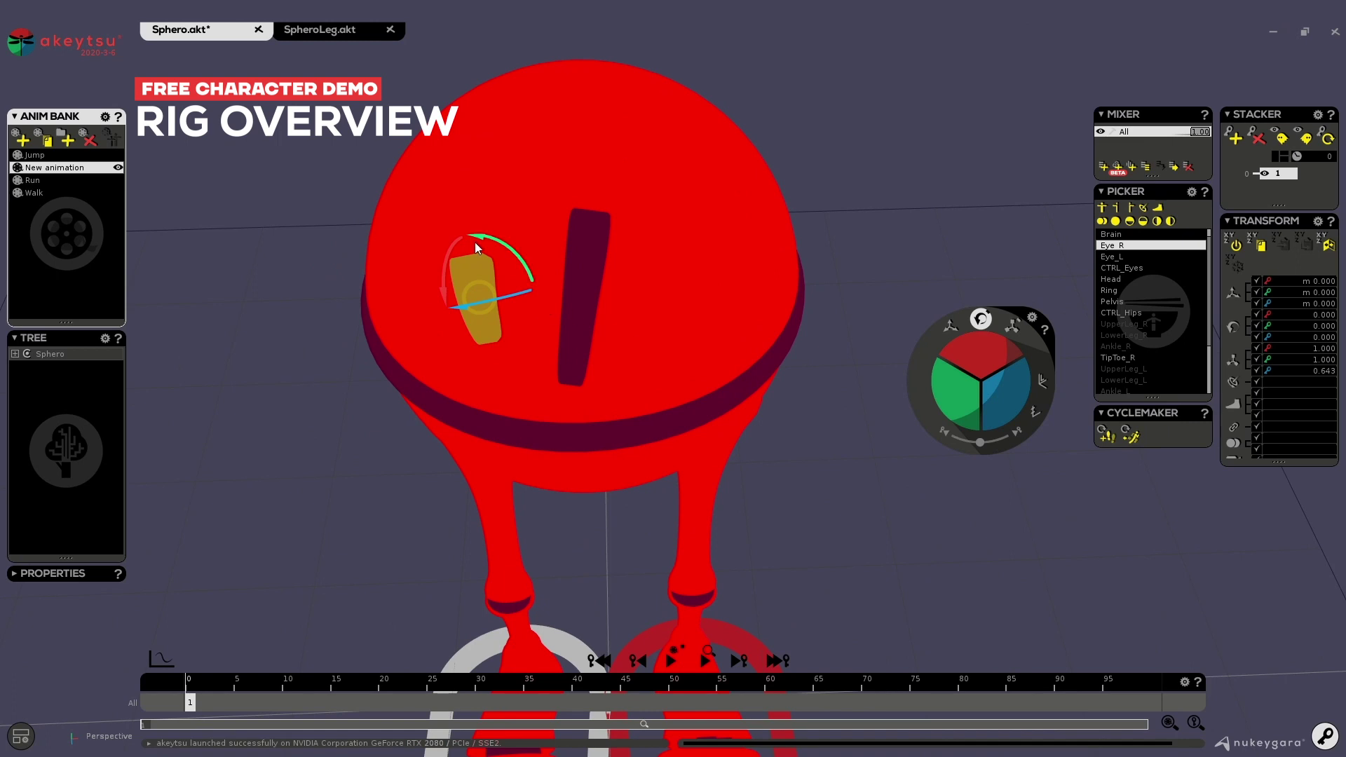
{"action": "left_click_drag", "start_coordinate": [476, 244], "coordinate": [560, 236]}
{"action": "left_click", "coordinate": [597, 259]}
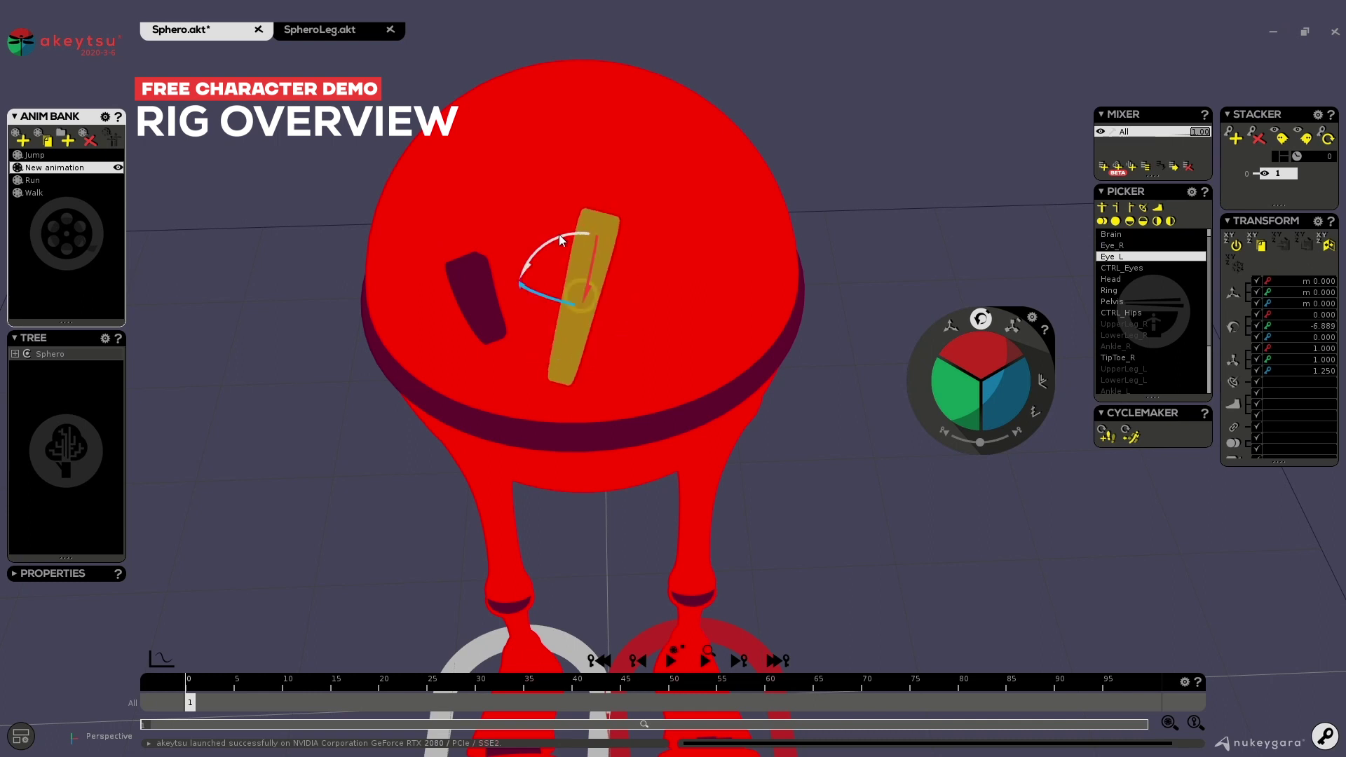
{"action": "left_click", "coordinate": [763, 293]}
{"action": "left_click_drag", "start_coordinate": [981, 377], "coordinate": [993, 350]}
{"action": "left_click_drag", "start_coordinate": [759, 483], "coordinate": [721, 387], "text": "alt"}
Select the CTRL_Hips controller and try rotating the hips, ending at -19.8 about X
{"action": "left_click", "coordinate": [615, 249]}
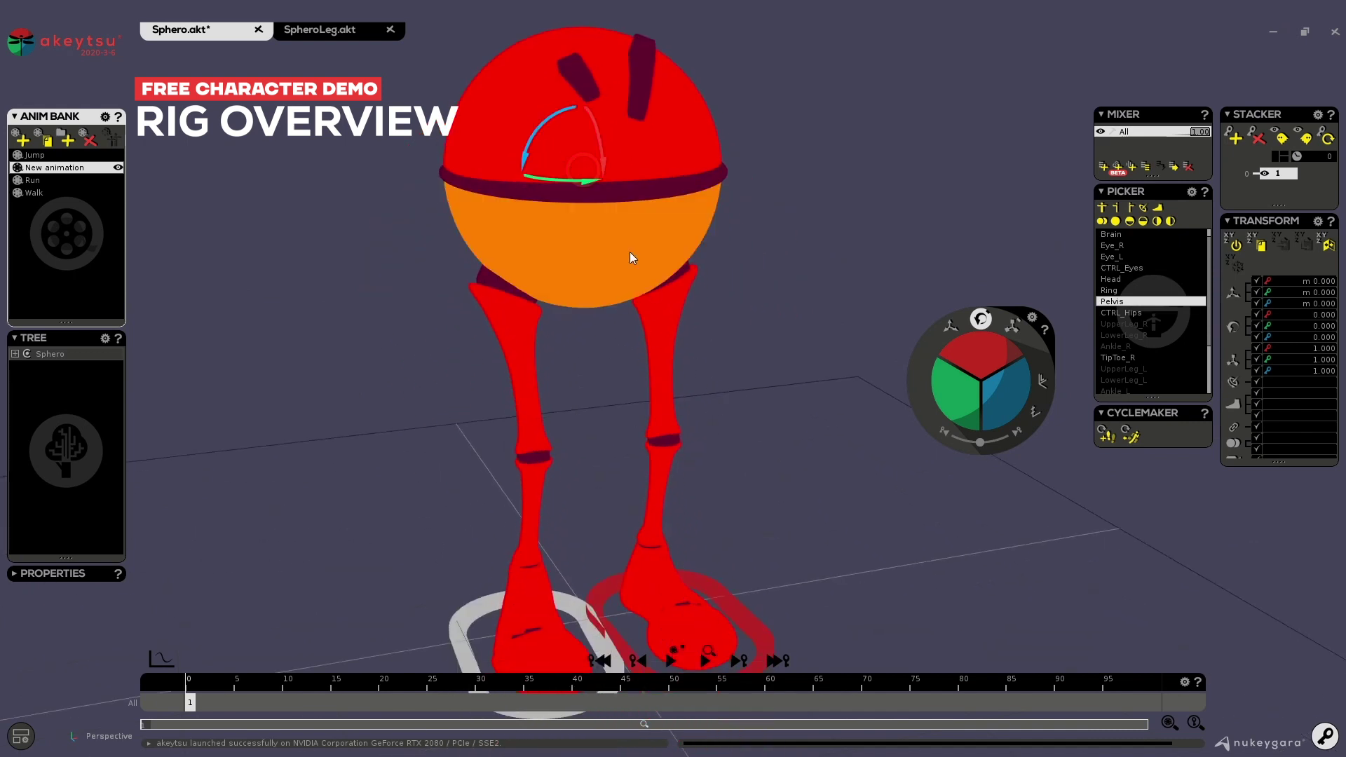
{"action": "left_click", "coordinate": [595, 239]}
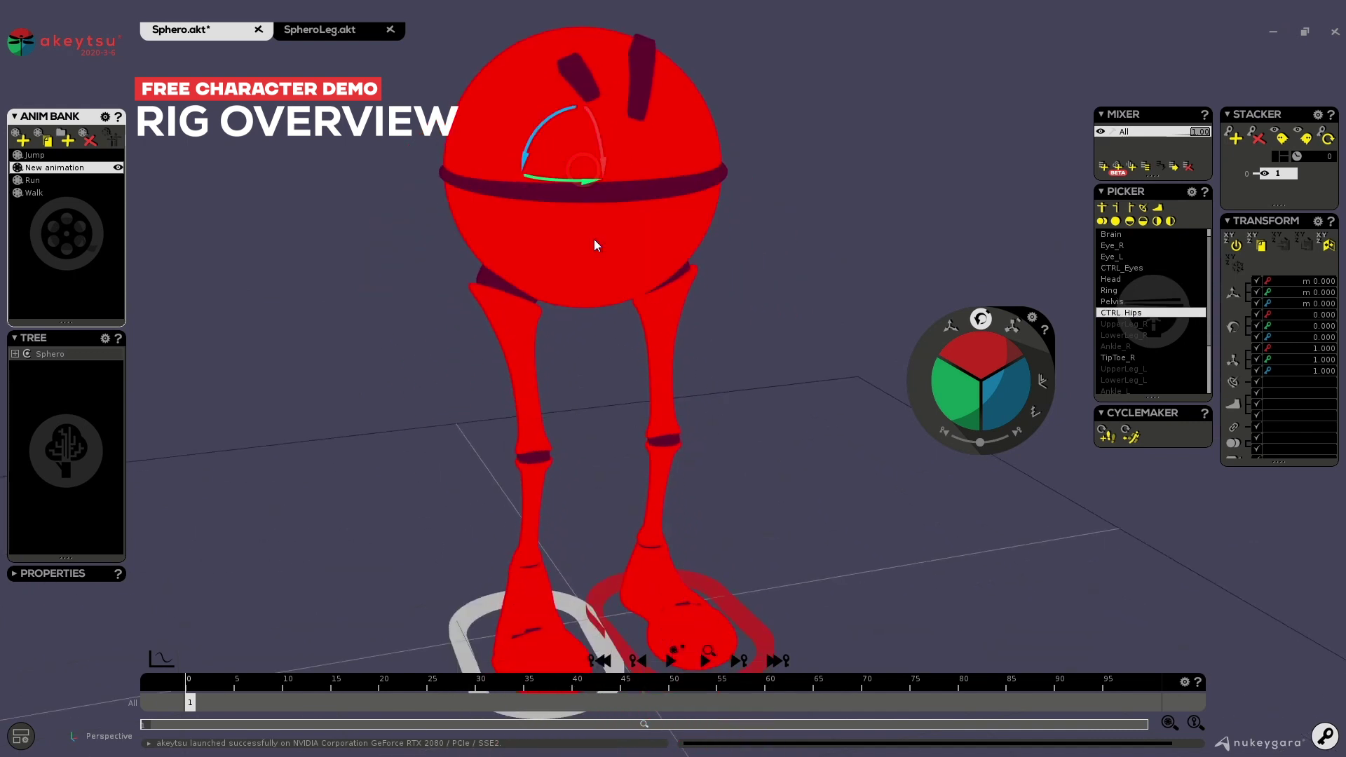
{"action": "left_click_drag", "start_coordinate": [982, 381], "coordinate": [617, 375]}
{"action": "key", "text": "ctrl+z"}
{"action": "mouse_move", "coordinate": [974, 354]}
{"action": "left_mouse_down"}
{"action": "mouse_move", "coordinate": [974, 334]}
{"action": "mouse_move", "coordinate": [987, 367]}
{"action": "left_mouse_up"}
Pick the UpperLeg_L, CTRL_Hips and UpperLeg_R controllers on the character to examine the leg and hip rig
{"action": "left_click_drag", "start_coordinate": [470, 308], "coordinate": [604, 234], "text": "alt"}
{"action": "left_click", "coordinate": [607, 251]}
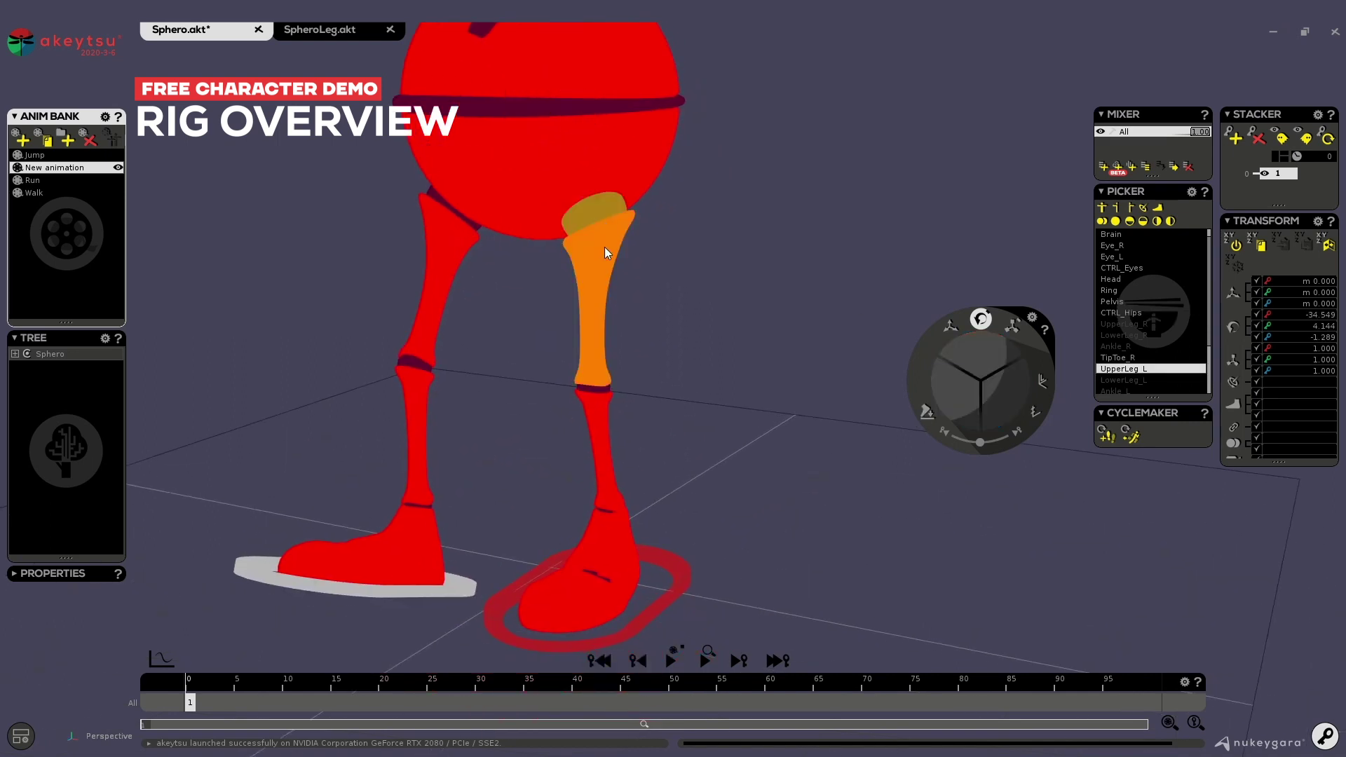
{"action": "left_click_drag", "start_coordinate": [536, 397], "coordinate": [541, 196], "text": "alt"}
{"action": "left_click", "coordinate": [576, 212]}
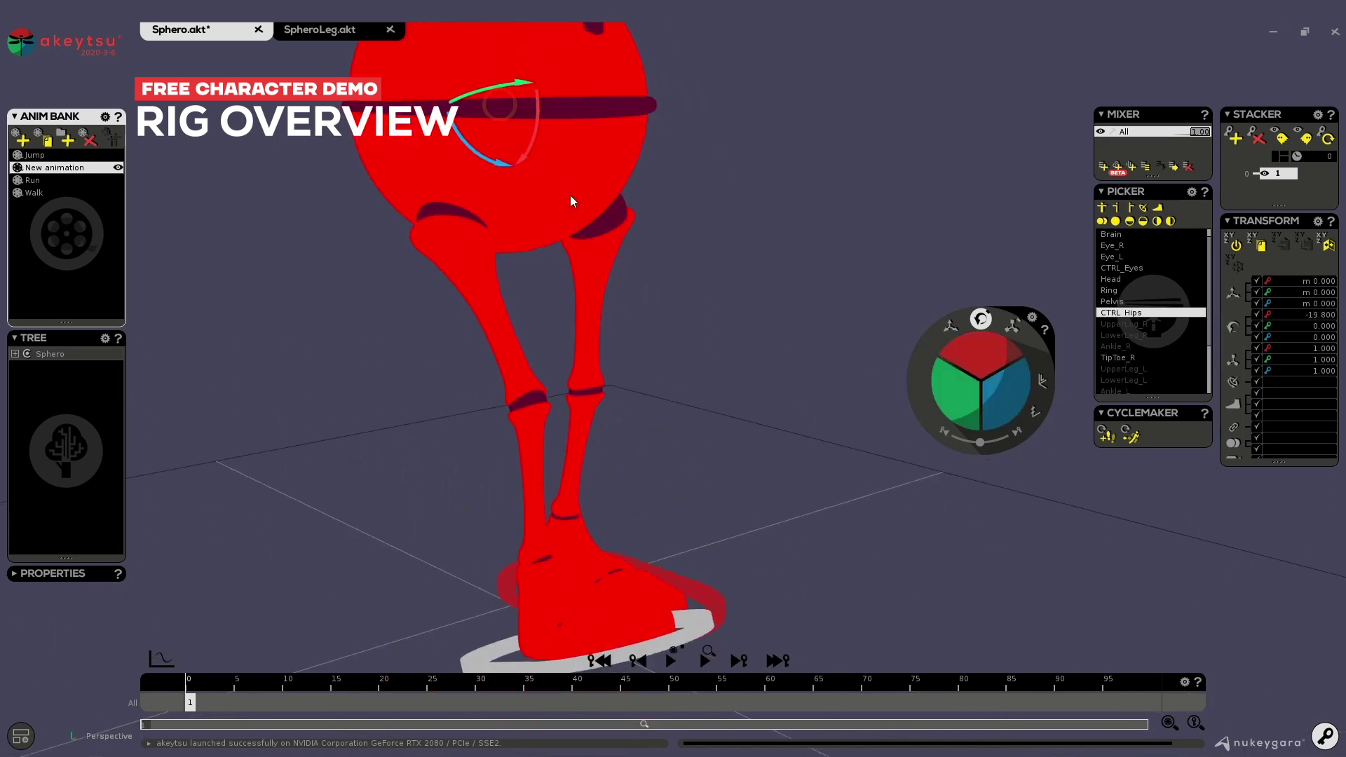
{"action": "mouse_move", "coordinate": [988, 362]}
{"action": "left_mouse_down"}
{"action": "mouse_move", "coordinate": [989, 375]}
{"action": "mouse_move", "coordinate": [988, 320]}
{"action": "mouse_move", "coordinate": [991, 356]}
{"action": "left_mouse_up"}
{"action": "left_click_drag", "start_coordinate": [804, 387], "coordinate": [408, 302], "text": "alt"}
{"action": "left_click", "coordinate": [409, 303]}
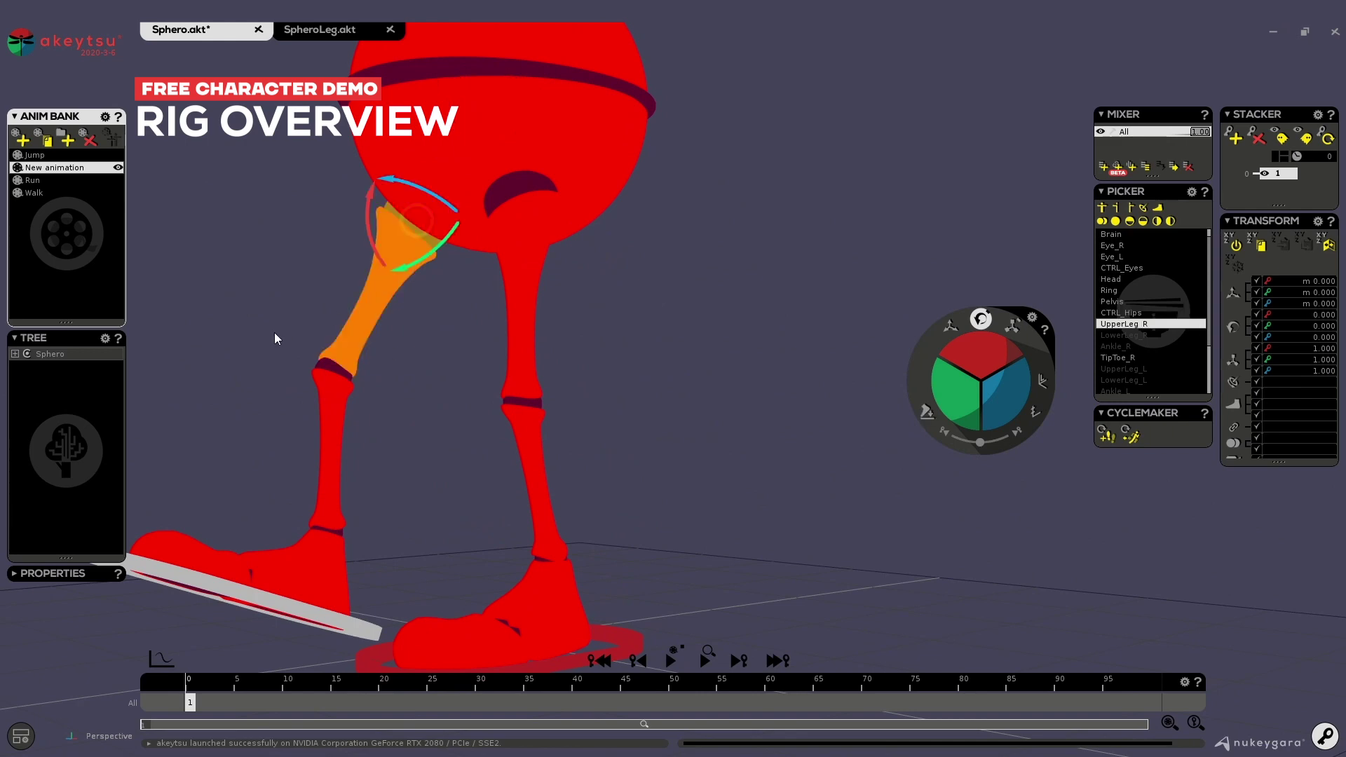
{"action": "left_click_drag", "start_coordinate": [721, 352], "coordinate": [625, 340], "text": "alt"}
Try bending the right leg by rotating its LowerLeg_R and UpperLeg_R joints
{"action": "key", "text": "Down"}
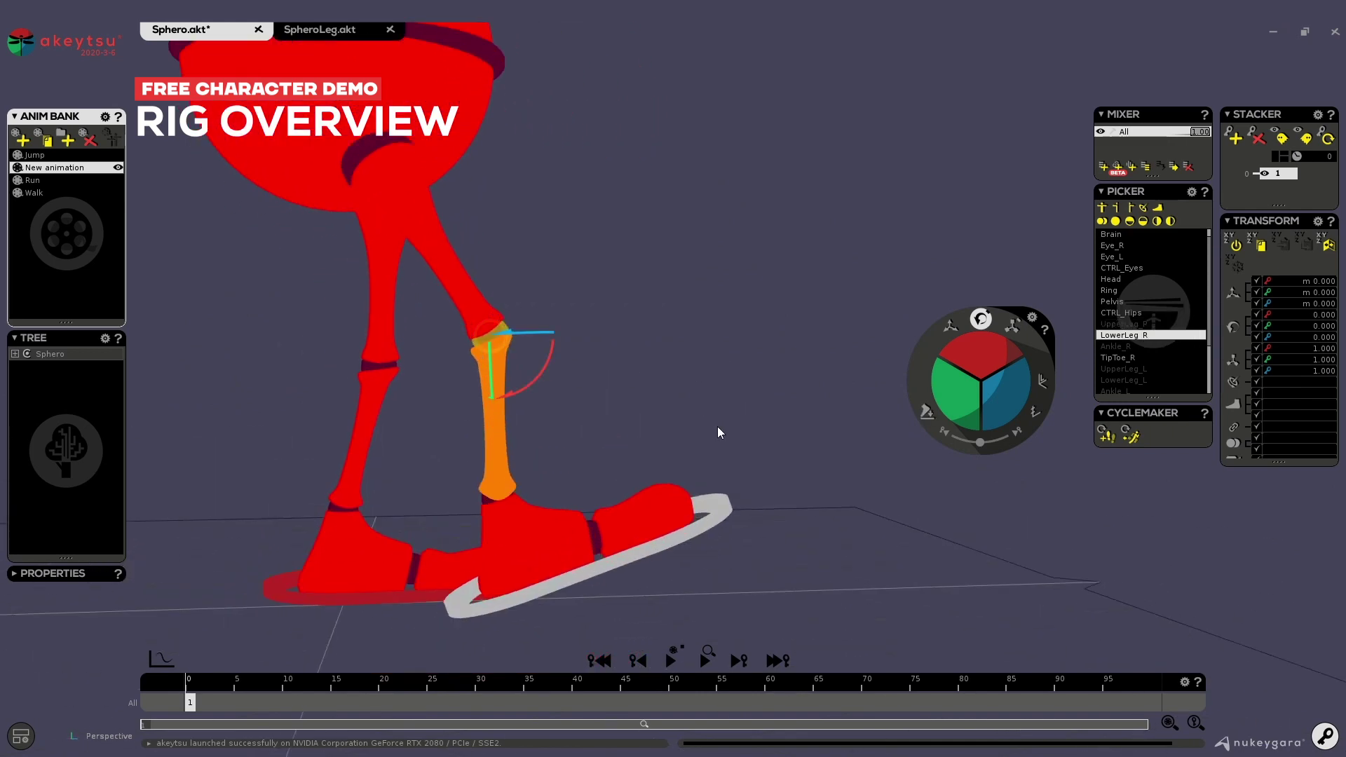
{"action": "left_click_drag", "start_coordinate": [981, 319], "coordinate": [981, 308]}
{"action": "key", "text": "Up"}
{"action": "mouse_move", "coordinate": [989, 380]}
{"action": "left_mouse_down"}
{"action": "mouse_move", "coordinate": [972, 303]}
{"action": "mouse_move", "coordinate": [974, 368]}
{"action": "mouse_move", "coordinate": [978, 301]}
{"action": "mouse_move", "coordinate": [976, 368]}
{"action": "left_mouse_up"}
Go down the right leg chain to the toe joint TipToe_R and try it rotated to -41.4 about X
{"action": "key", "text": "Down"}
{"action": "key", "text": "Down"}
{"action": "key", "text": "Down"}
{"action": "left_click_drag", "start_coordinate": [898, 414], "coordinate": [851, 433], "text": "alt"}
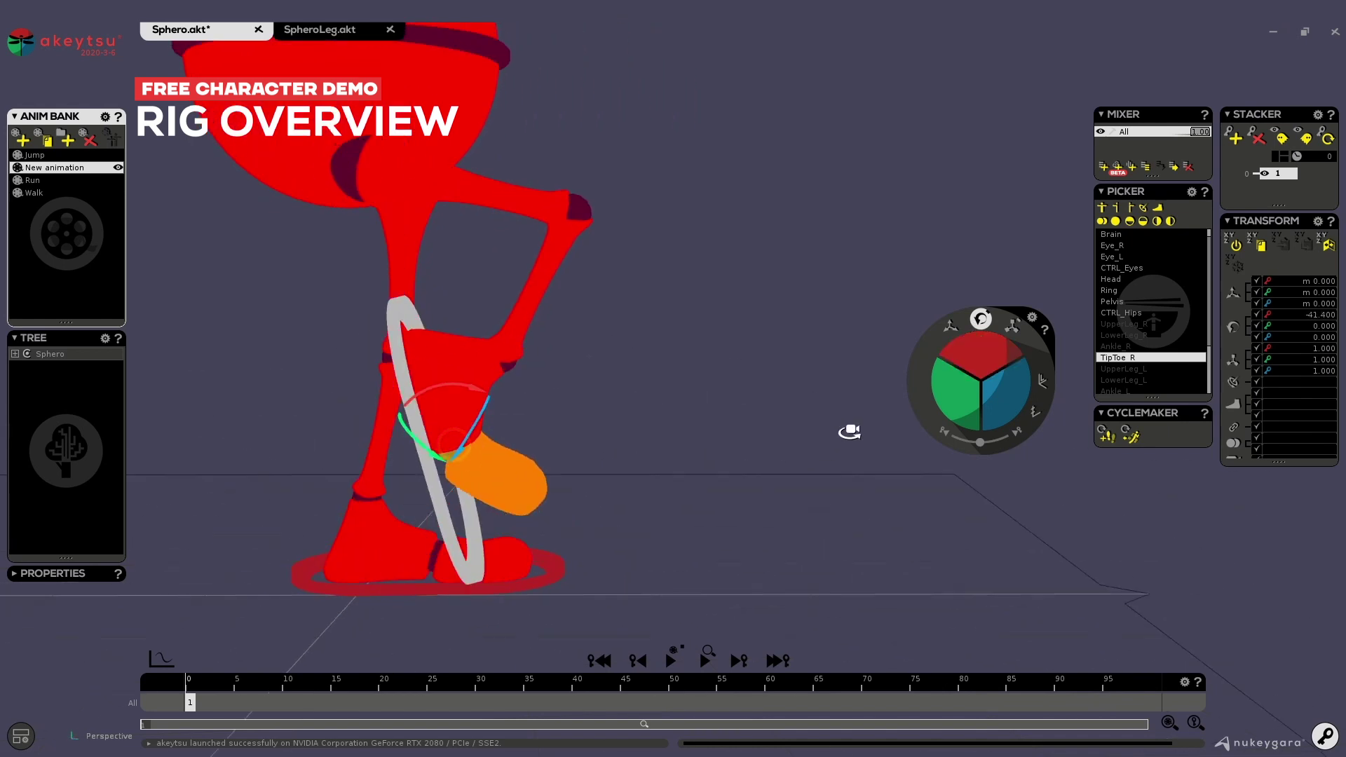
Try rotating the right foot controller RF_Ball_R on the raised leg and undo the rotation
{"action": "left_click", "coordinate": [390, 320]}
{"action": "left_click_drag", "start_coordinate": [1005, 338], "coordinate": [993, 378]}
{"action": "key", "text": "ctrl+z"}
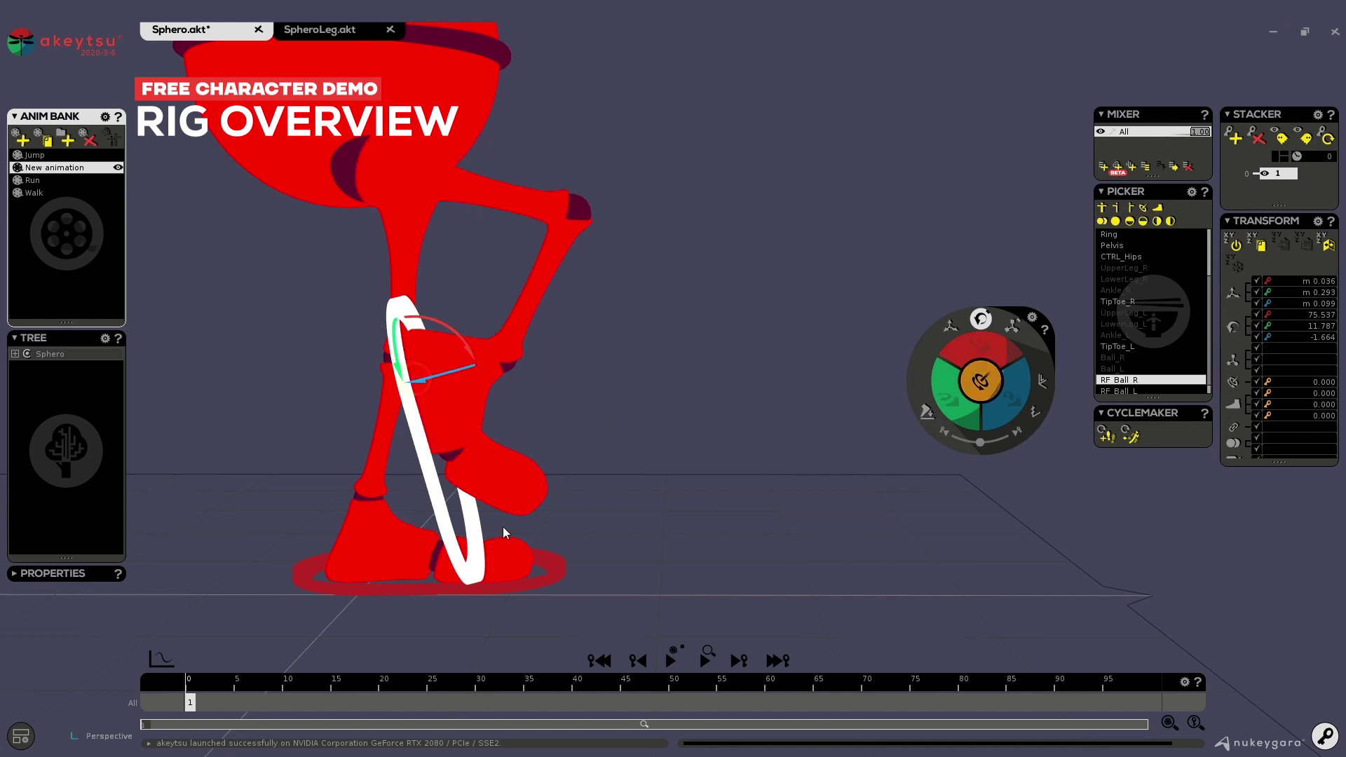
{"action": "left_click", "coordinate": [489, 512]}
Undo the right leg's pose changes and the CTRL_Hips rotation
{"action": "mouse_move", "coordinate": [452, 343]}
{"action": "left_mouse_down", "text": "alt"}
{"action": "mouse_move", "coordinate": [390, 341]}
{"action": "mouse_move", "coordinate": [400, 395]}
{"action": "mouse_move", "coordinate": [435, 342]}
{"action": "left_mouse_up", "text": "alt"}
{"action": "key", "text": "ctrl+z"}
{"action": "key", "text": "ctrl+z"}
{"action": "left_click", "coordinate": [379, 128]}
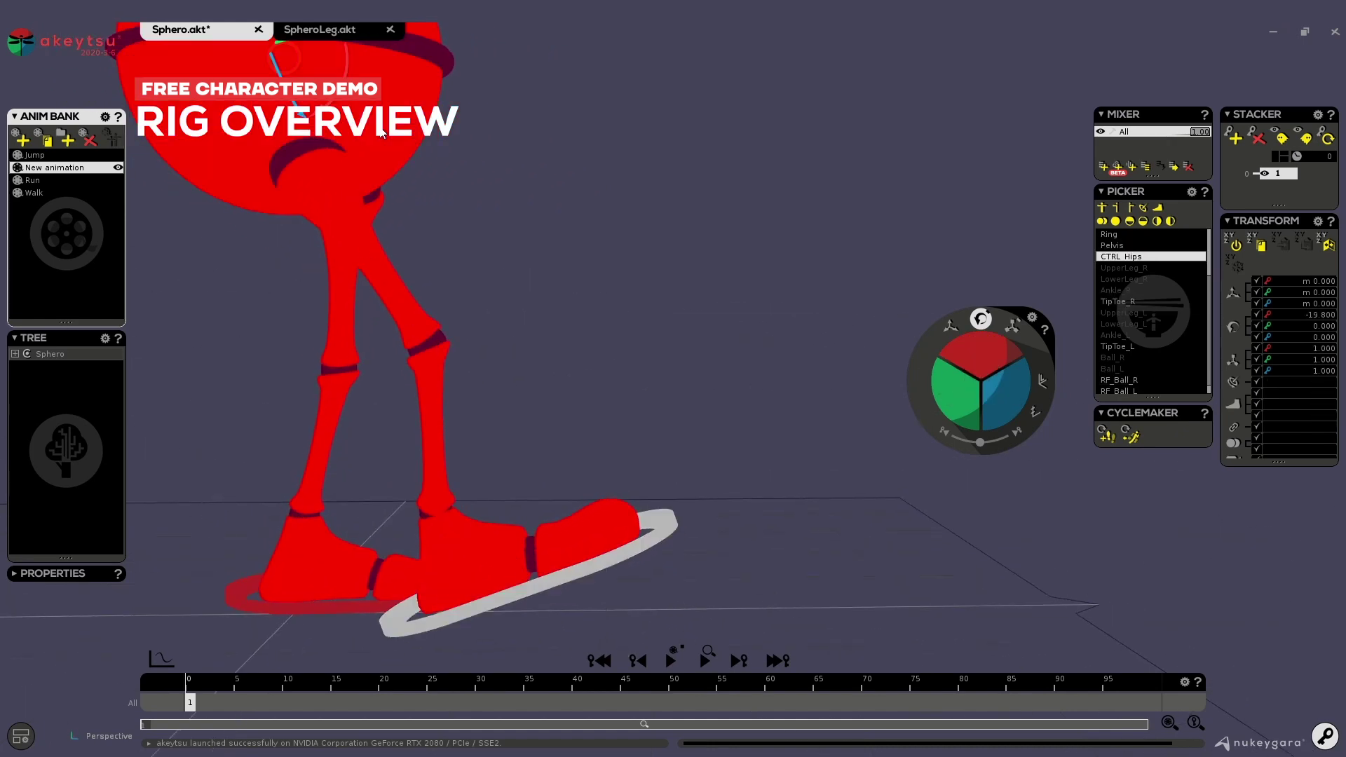
{"action": "key", "text": "ctrl+z"}
{"action": "left_click_drag", "start_coordinate": [591, 308], "coordinate": [409, 334], "text": "alt"}
{"action": "scroll", "coordinate": [409, 334], "scroll_direction": "down", "scroll_amount": 3}
{"action": "key", "text": "ctrl+z"}
{"action": "key", "text": "ctrl+z"}
{"action": "key", "text": "ctrl+z"}
{"action": "key", "text": "ctrl+z"}
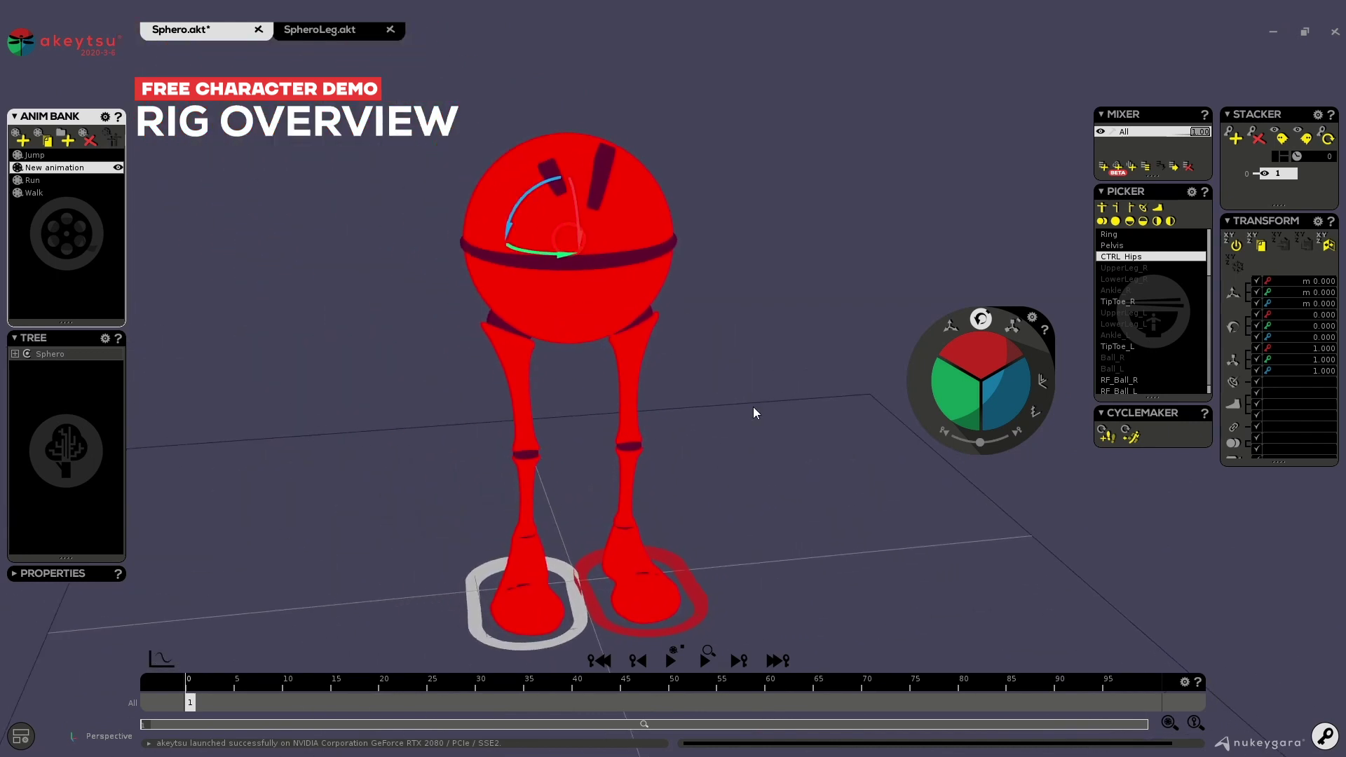
Select the Ring controller and move the ring straight up above the character's head
{"action": "left_click", "coordinate": [639, 260]}
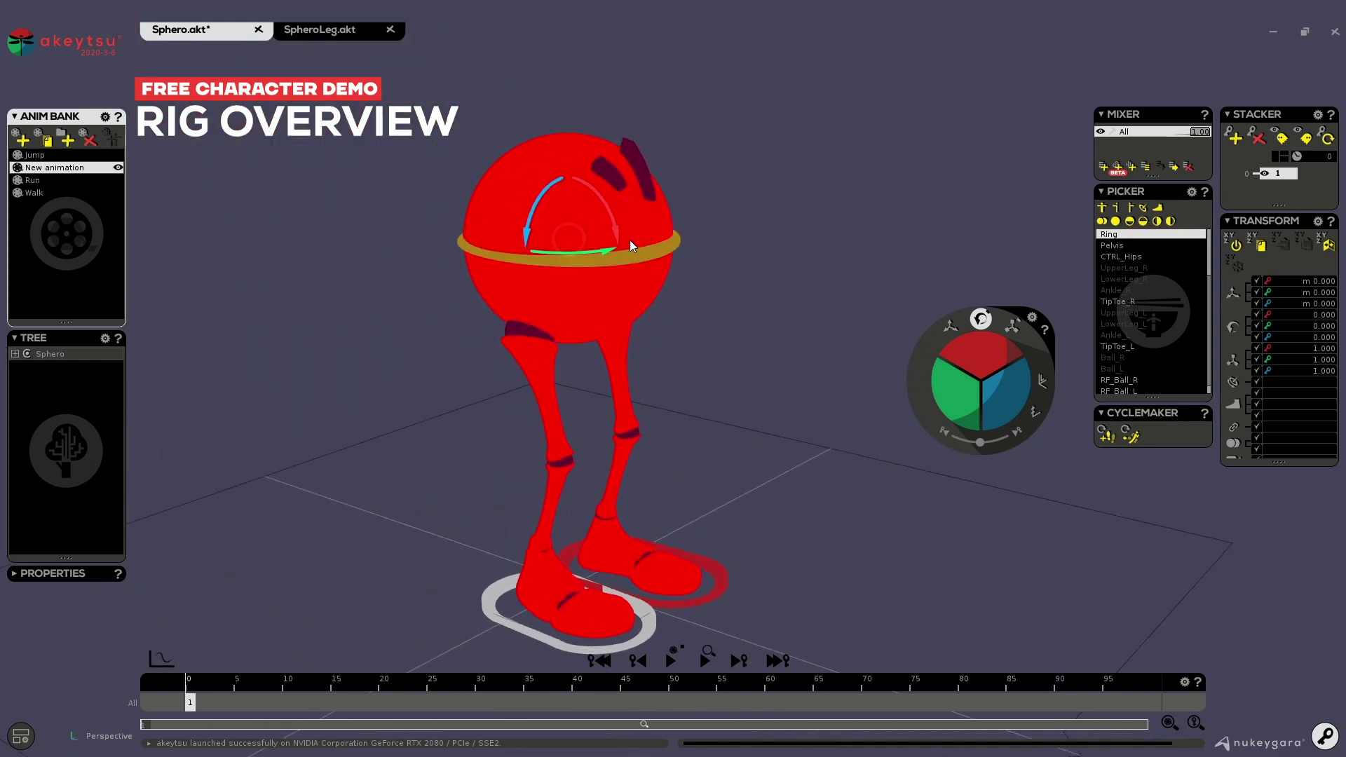
{"action": "key", "text": "w"}
{"action": "left_click_drag", "start_coordinate": [575, 195], "coordinate": [575, 21]}
Select the Head controller and raise the upper half of the sphere off the body
{"action": "left_click", "coordinate": [570, 205]}
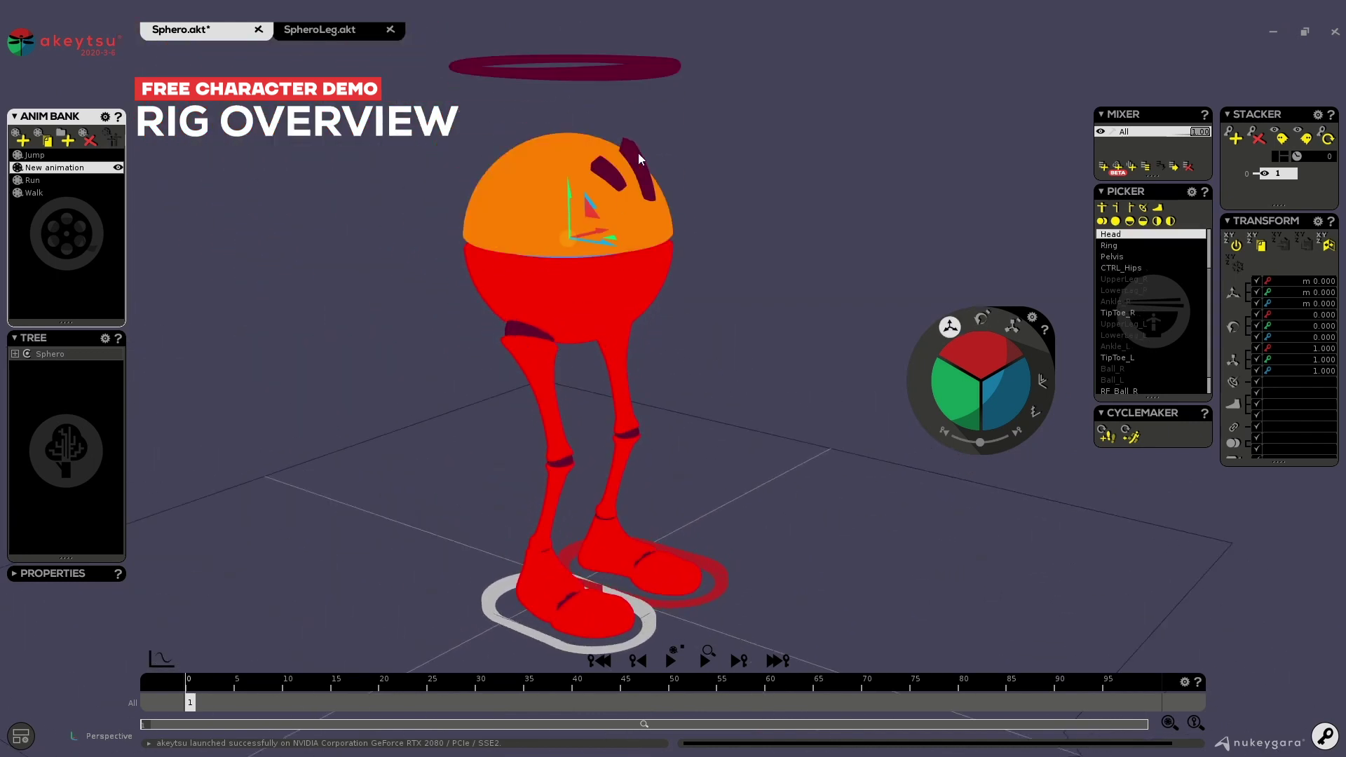
{"action": "middle_click_drag", "start_coordinate": [568, 209], "coordinate": [615, 297], "text": "alt"}
{"action": "scroll", "coordinate": [615, 297], "scroll_direction": "up", "scroll_amount": 2}
{"action": "left_click_drag", "start_coordinate": [589, 281], "coordinate": [617, 35], "text": "alt"}
Select the Brain controller and lift the inner ball out of the pelvis
{"action": "left_click", "coordinate": [591, 251]}
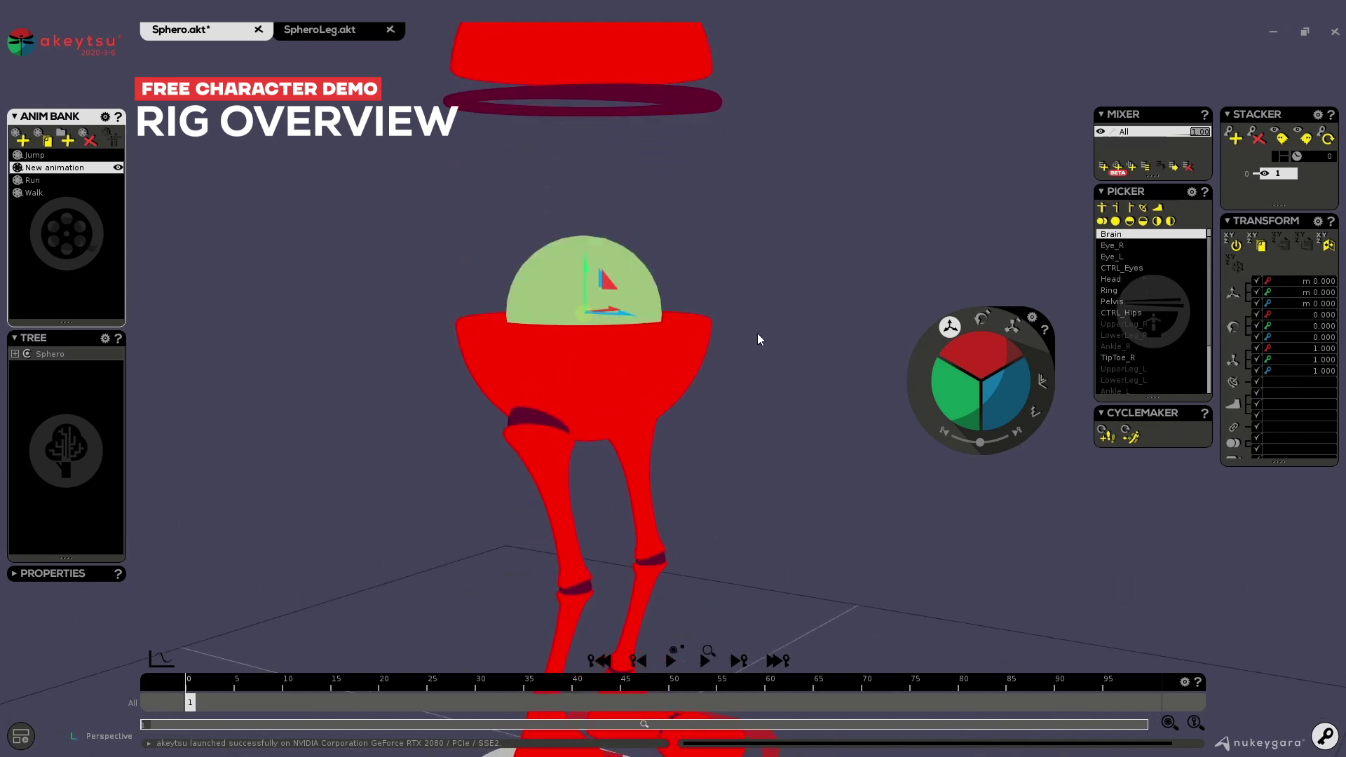
{"action": "left_click_drag", "start_coordinate": [765, 309], "coordinate": [595, 199], "text": "alt"}
{"action": "mouse_move", "coordinate": [765, 258]}
{"action": "left_mouse_down", "text": "alt"}
{"action": "mouse_move", "coordinate": [694, 331]}
{"action": "mouse_move", "coordinate": [620, 321]}
{"action": "mouse_move", "coordinate": [328, 376]}
{"action": "mouse_move", "coordinate": [513, 392]}
{"action": "mouse_move", "coordinate": [872, 331]}
{"action": "left_mouse_up", "text": "alt"}
Show the wireframe over the character's meshes and reposition the Brain to about 0.120 m in Y and -0.008 m in Z
{"action": "left_click", "coordinate": [620, 321]}
{"action": "key", "text": "F4"}
{"action": "left_click", "coordinate": [582, 231]}
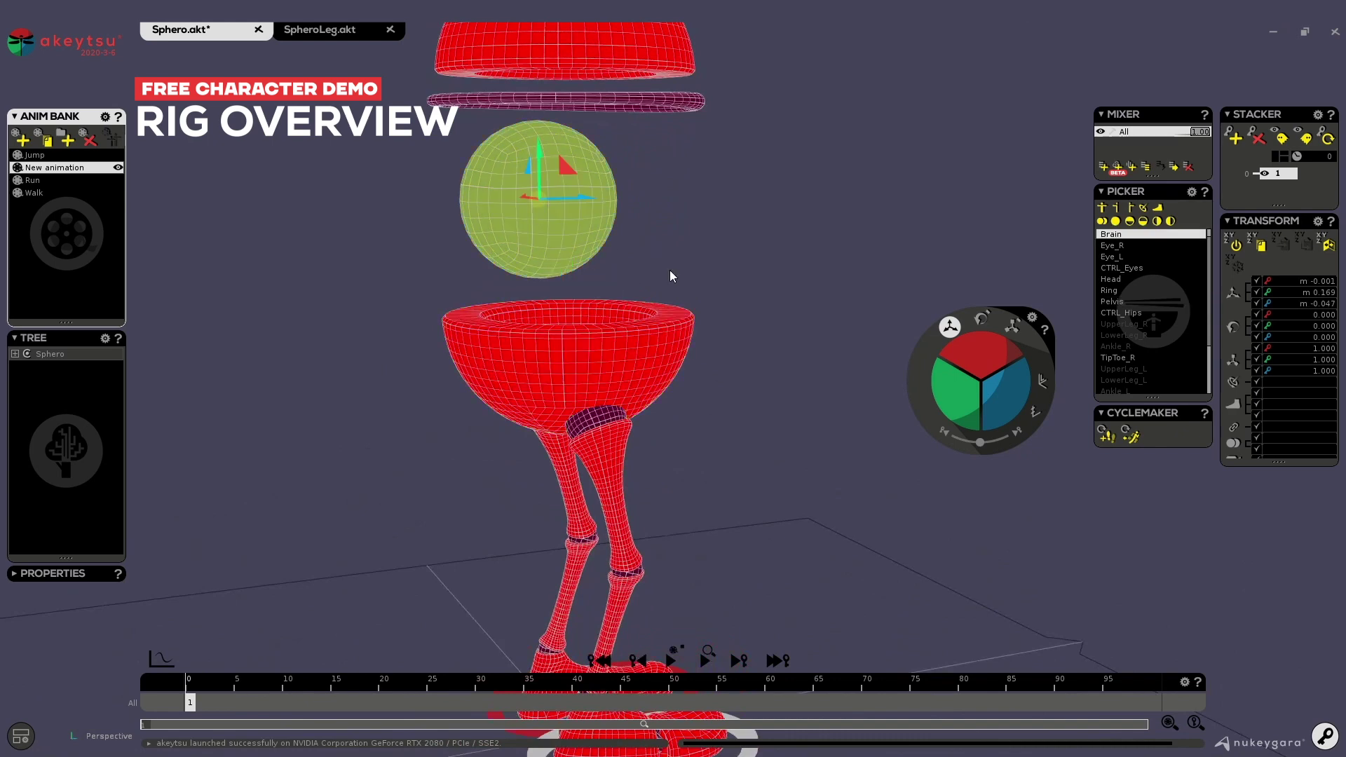
{"action": "left_click_drag", "start_coordinate": [699, 275], "coordinate": [623, 313], "text": "alt"}
{"action": "scroll", "coordinate": [578, 200], "scroll_direction": "down", "scroll_amount": 3}
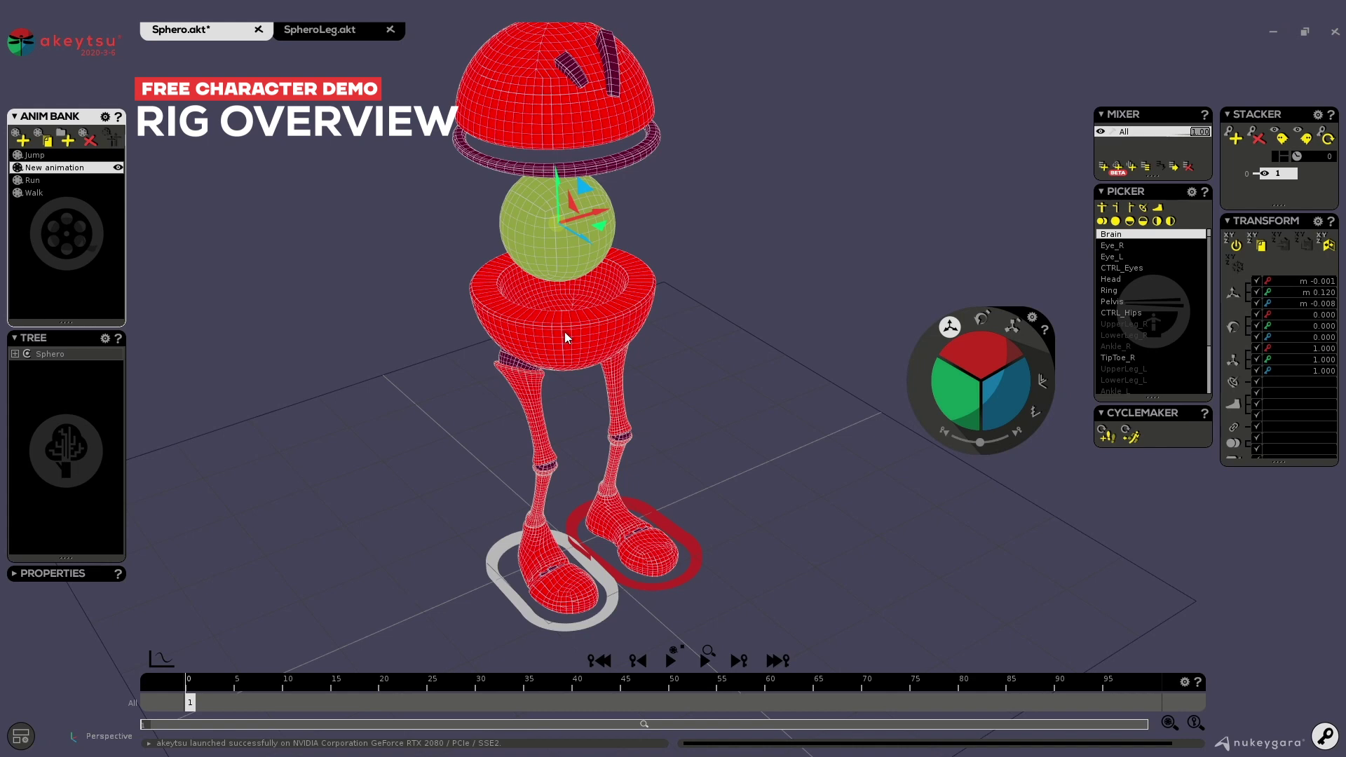
Reset the Brain and the other displaced body parts to their default transforms
{"action": "middle_click_drag", "start_coordinate": [417, 280], "coordinate": [432, 375], "text": "alt"}
{"action": "scroll", "coordinate": [432, 375], "scroll_direction": "up", "scroll_amount": 3}
{"action": "key", "text": "0"}
{"action": "left_click", "coordinate": [624, 325]}
{"action": "key", "text": "0"}
{"action": "left_click", "coordinate": [607, 285]}
{"action": "key", "text": "0"}
{"action": "left_click", "coordinate": [629, 415]}
{"action": "key", "text": "0"}
{"action": "left_click", "coordinate": [666, 415]}
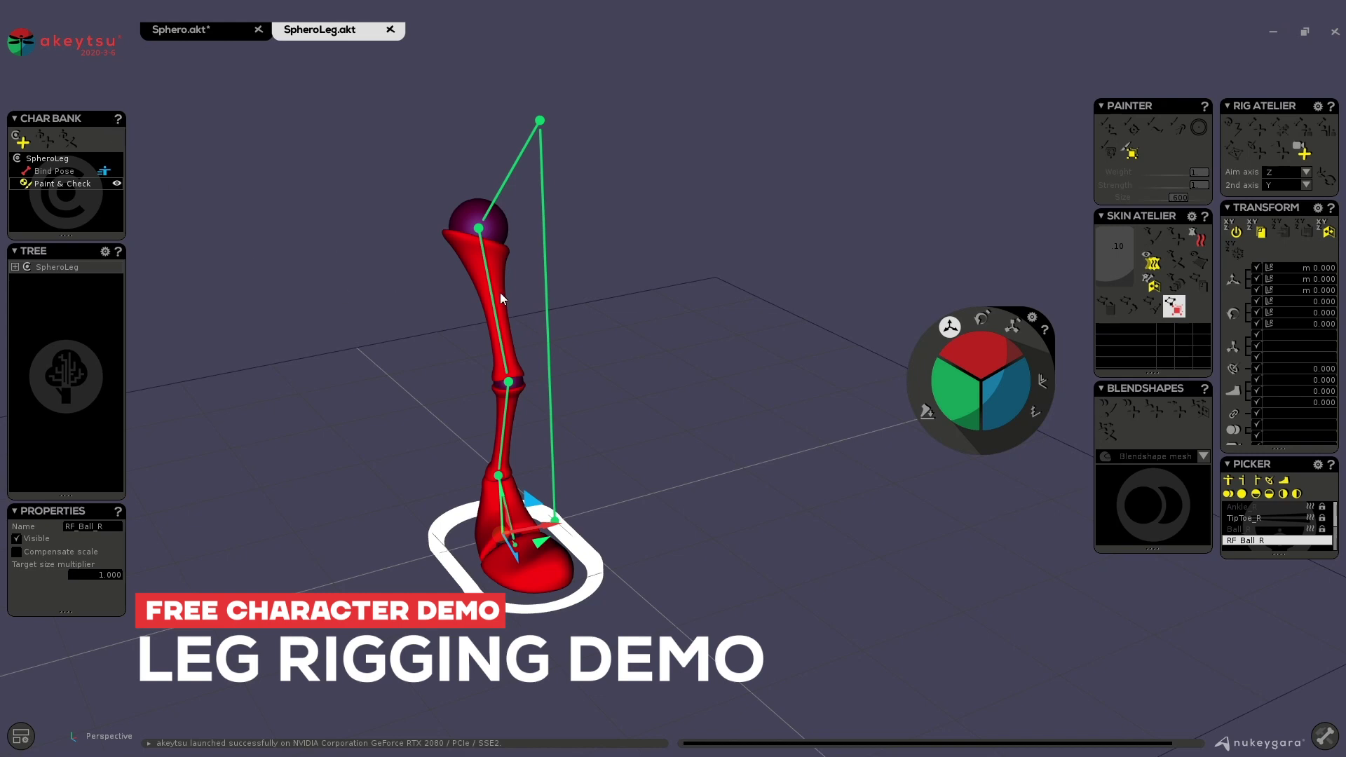
Create a new scene and import SpheroLeg.fbx into it from the Sphero folder
{"action": "key", "text": "ctrl+n"}
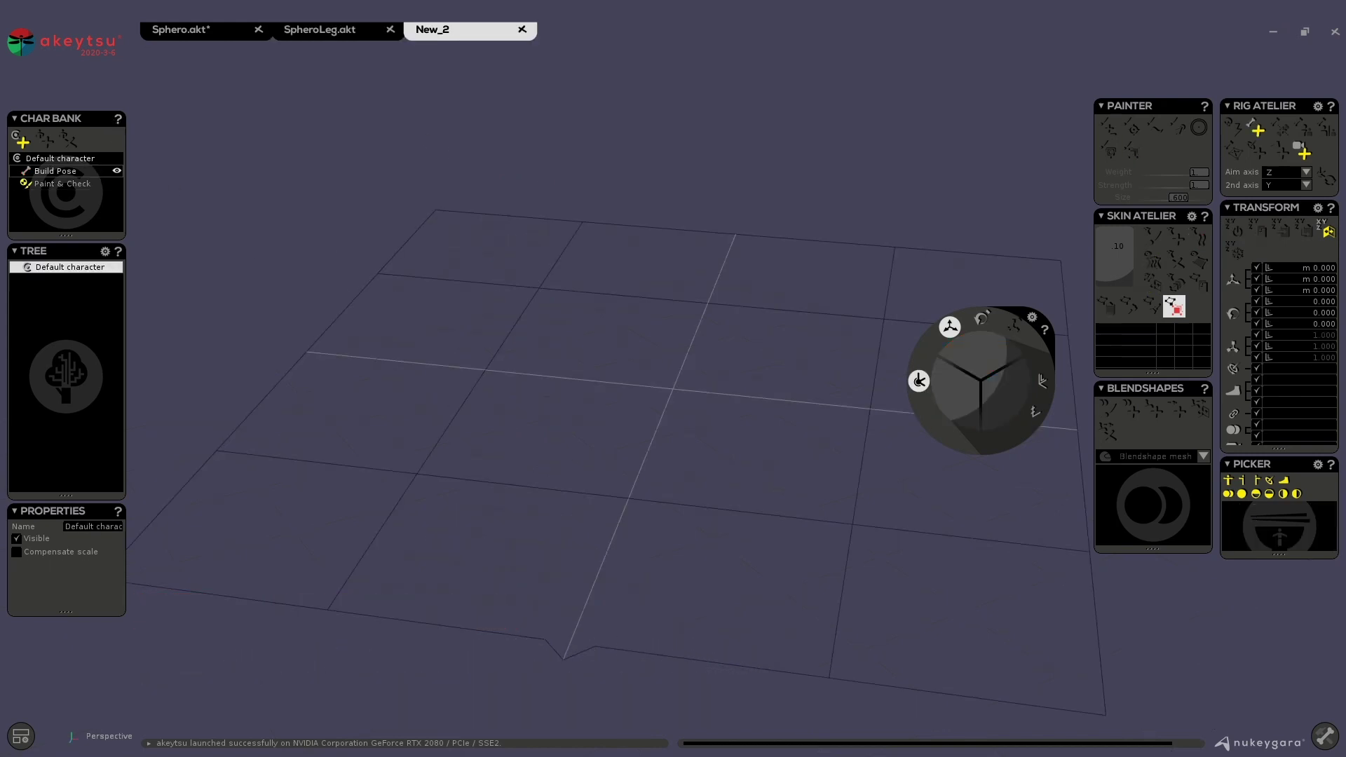
{"action": "key", "text": "alt+Tab"}
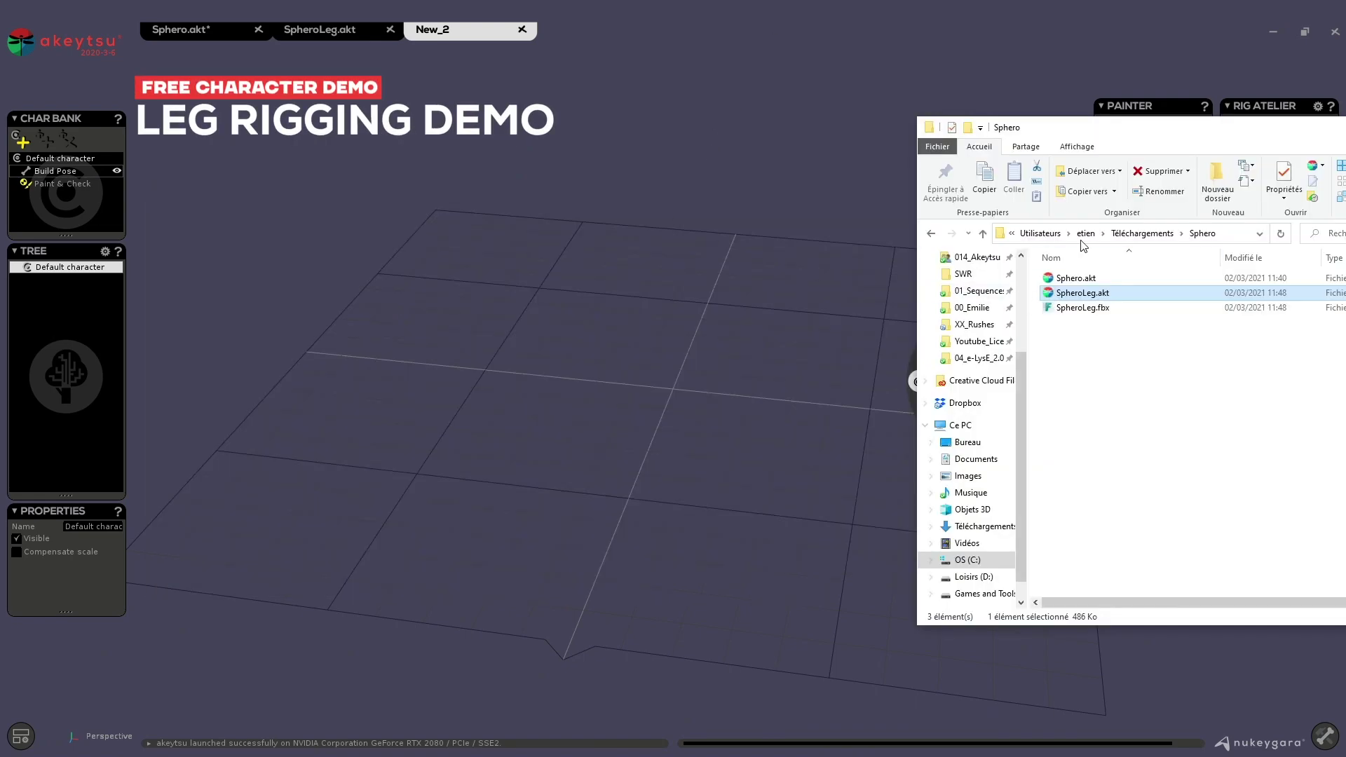
{"action": "left_click", "coordinate": [1103, 313]}
{"action": "left_click_drag", "start_coordinate": [1094, 310], "coordinate": [716, 406]}
{"action": "left_click", "coordinate": [472, 357]}
{"action": "scroll", "coordinate": [715, 405], "scroll_direction": "up", "scroll_amount": 5}
{"action": "middle_click_drag", "start_coordinate": [725, 397], "coordinate": [742, 448], "text": "alt"}
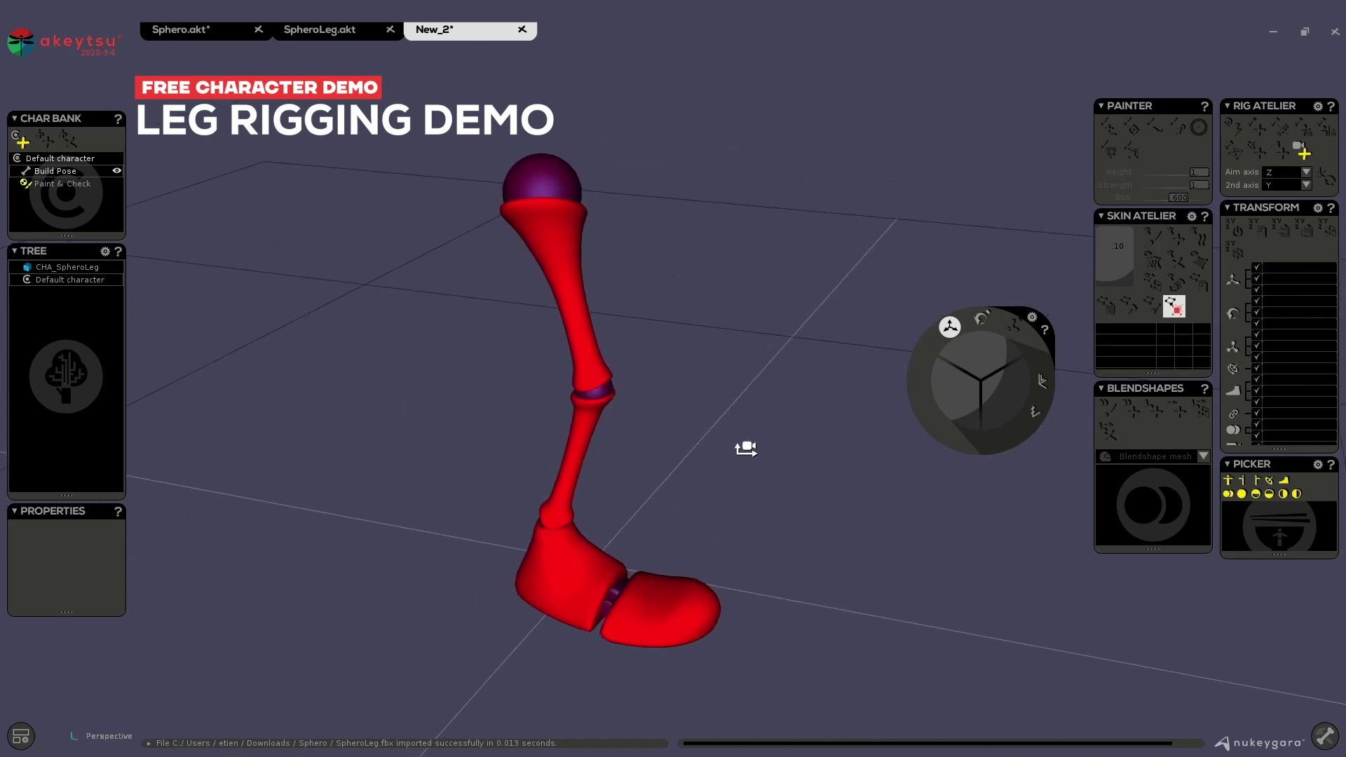
Rename the default character as CHA_SpheroLeg_02
{"action": "left_click", "coordinate": [75, 279]}
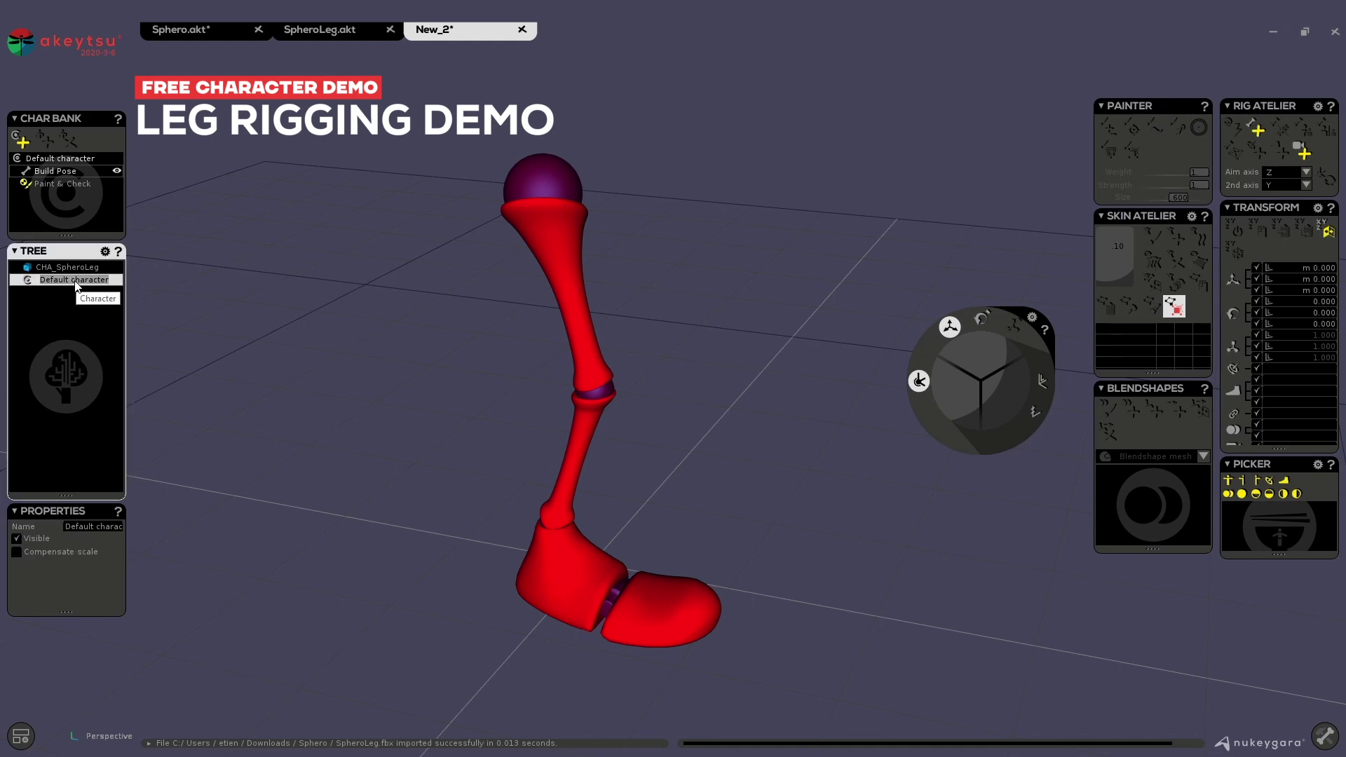
{"action": "type", "text": "CHA"}
{"action": "type", "text": "_SpheroLeg_02"}
{"action": "key", "text": "Return"}
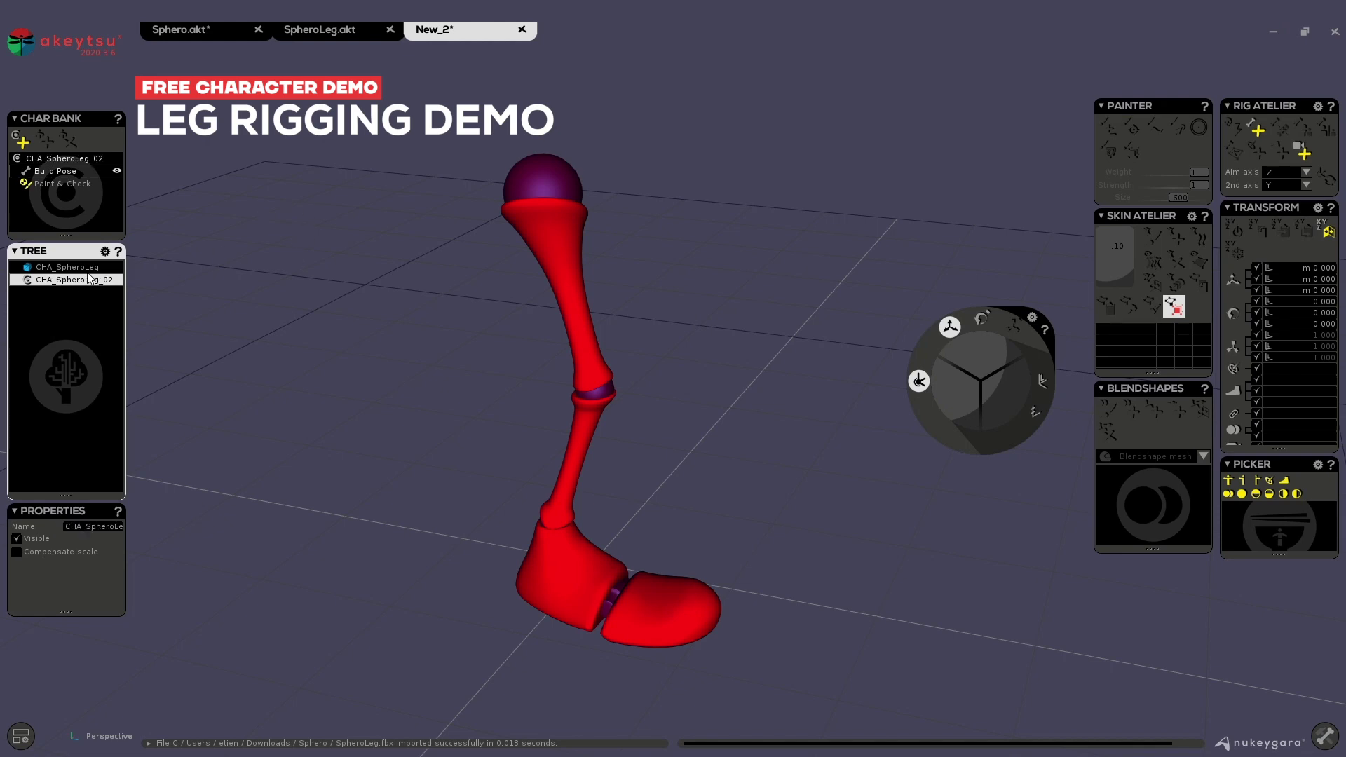
Examine the CHA_SpheroLeg mesh and the CHA_SpheroLeg_02 character by selecting each in the scene hierarchy
{"action": "left_click", "coordinate": [88, 269]}
{"action": "left_click", "coordinate": [89, 280]}
{"action": "left_click", "coordinate": [89, 270]}
{"action": "left_click", "coordinate": [90, 281]}
{"action": "key", "text": "Up"}
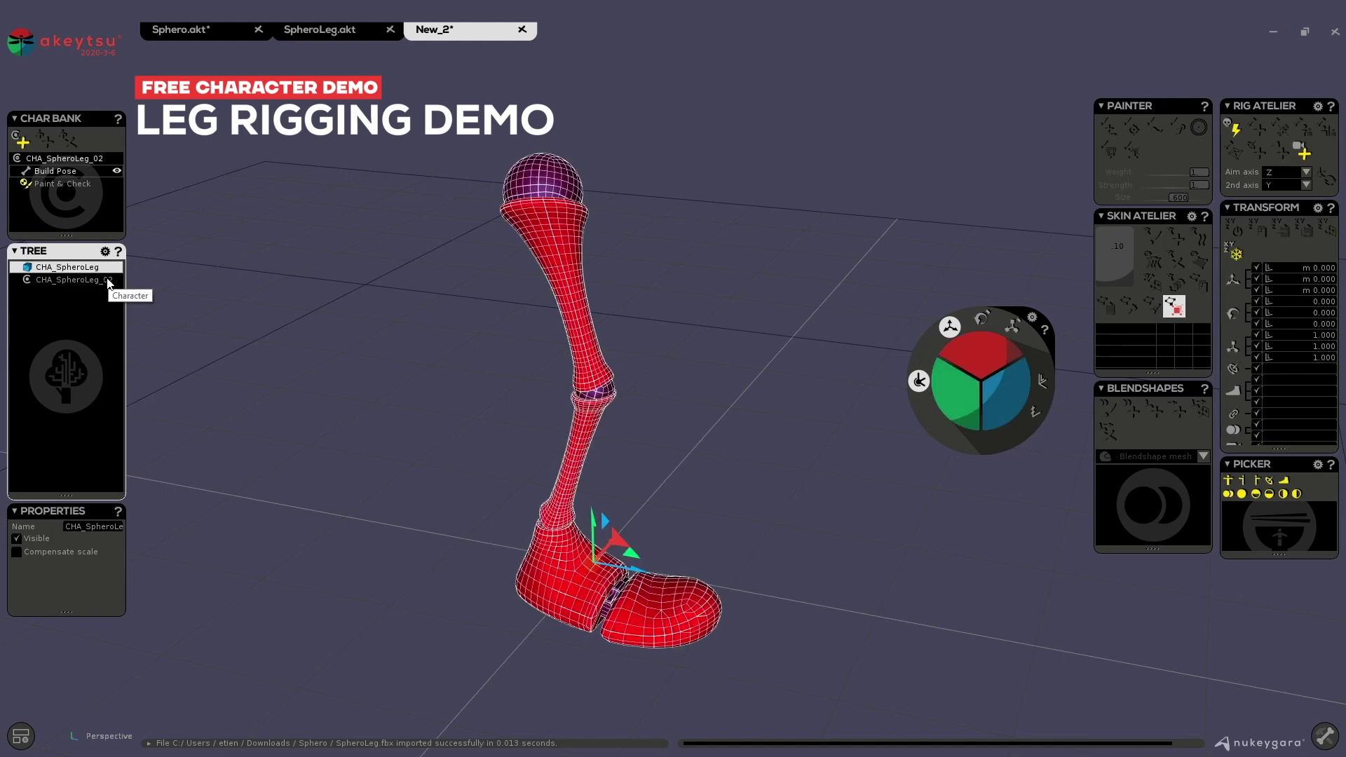
{"action": "left_click_drag", "start_coordinate": [814, 298], "coordinate": [723, 305], "text": "alt"}
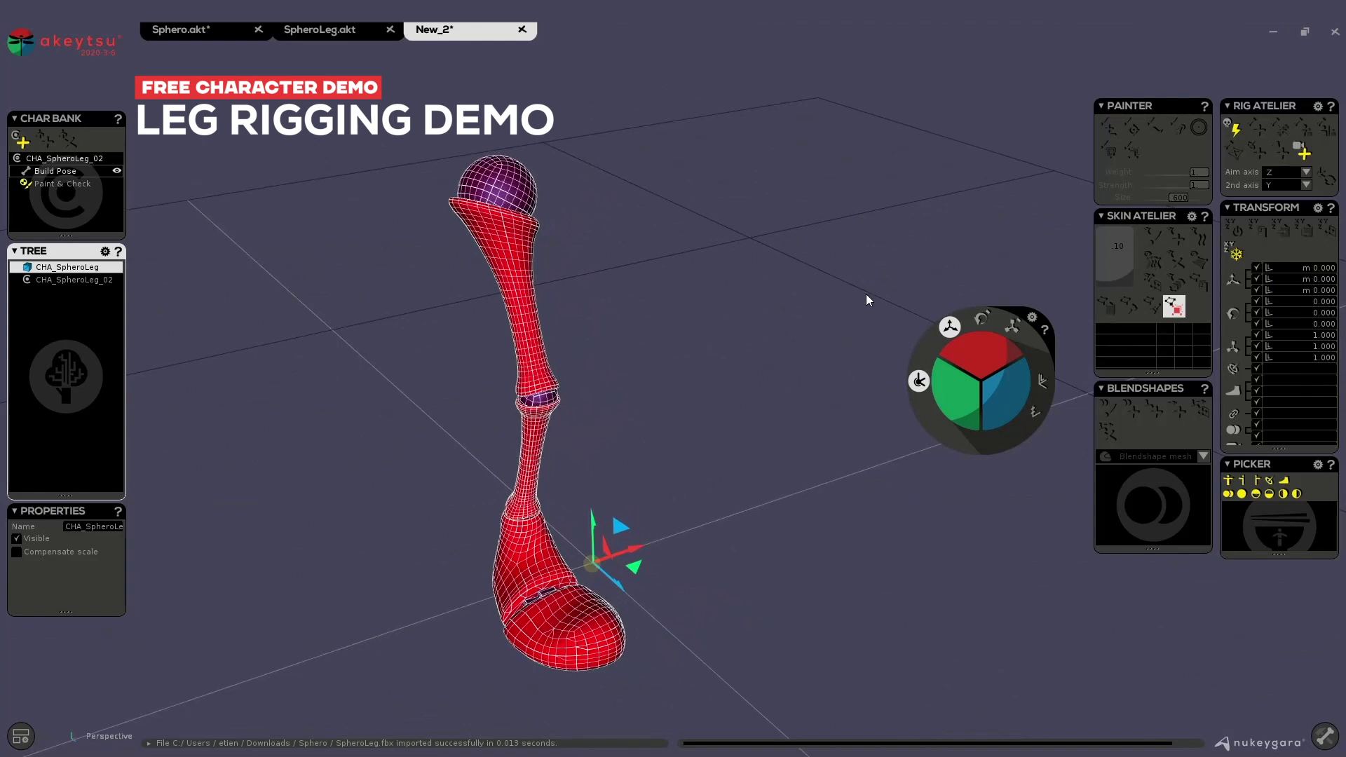
With CHA_SpheroLeg_02 selected, create a chain of three joints at the leg's hip, knee and ankle
{"action": "key", "text": "Down"}
{"action": "middle_click_drag", "start_coordinate": [417, 412], "coordinate": [540, 398]}
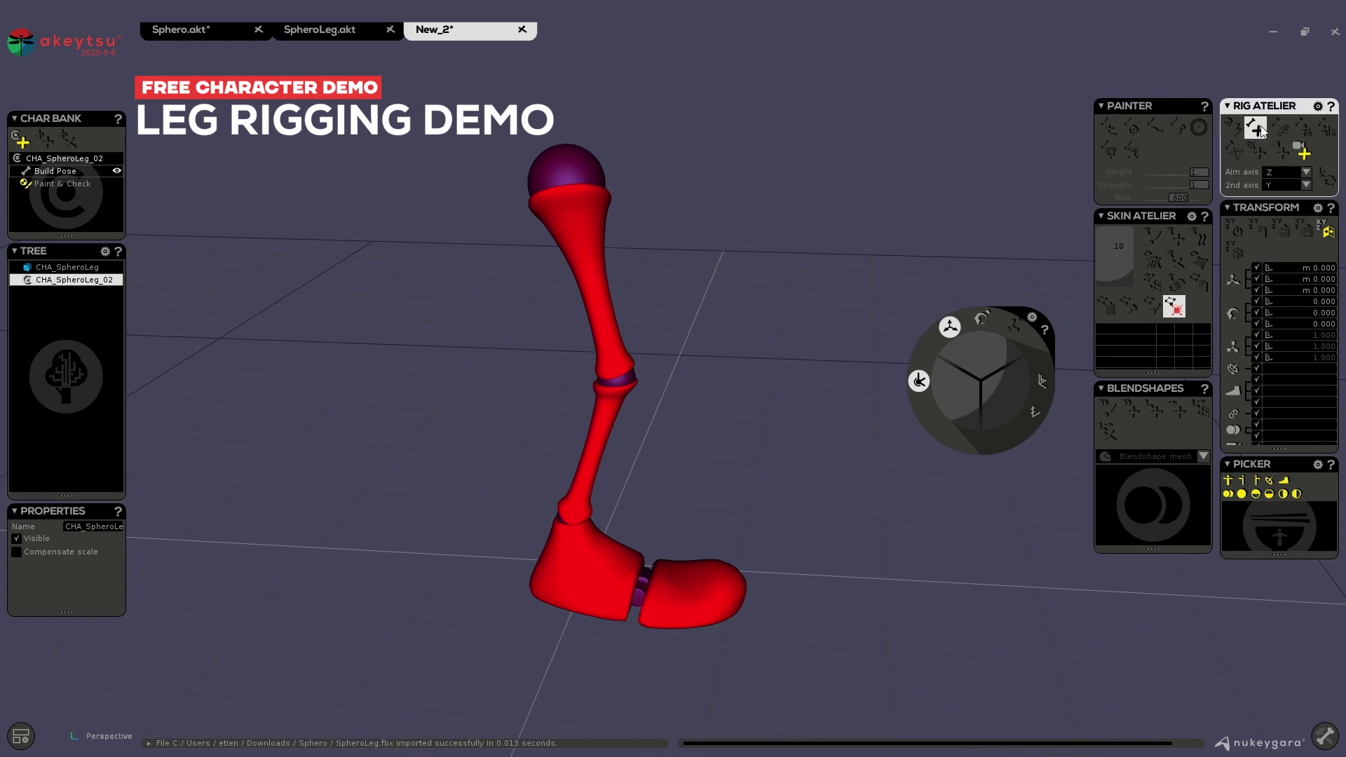
{"action": "left_click", "coordinate": [561, 183]}
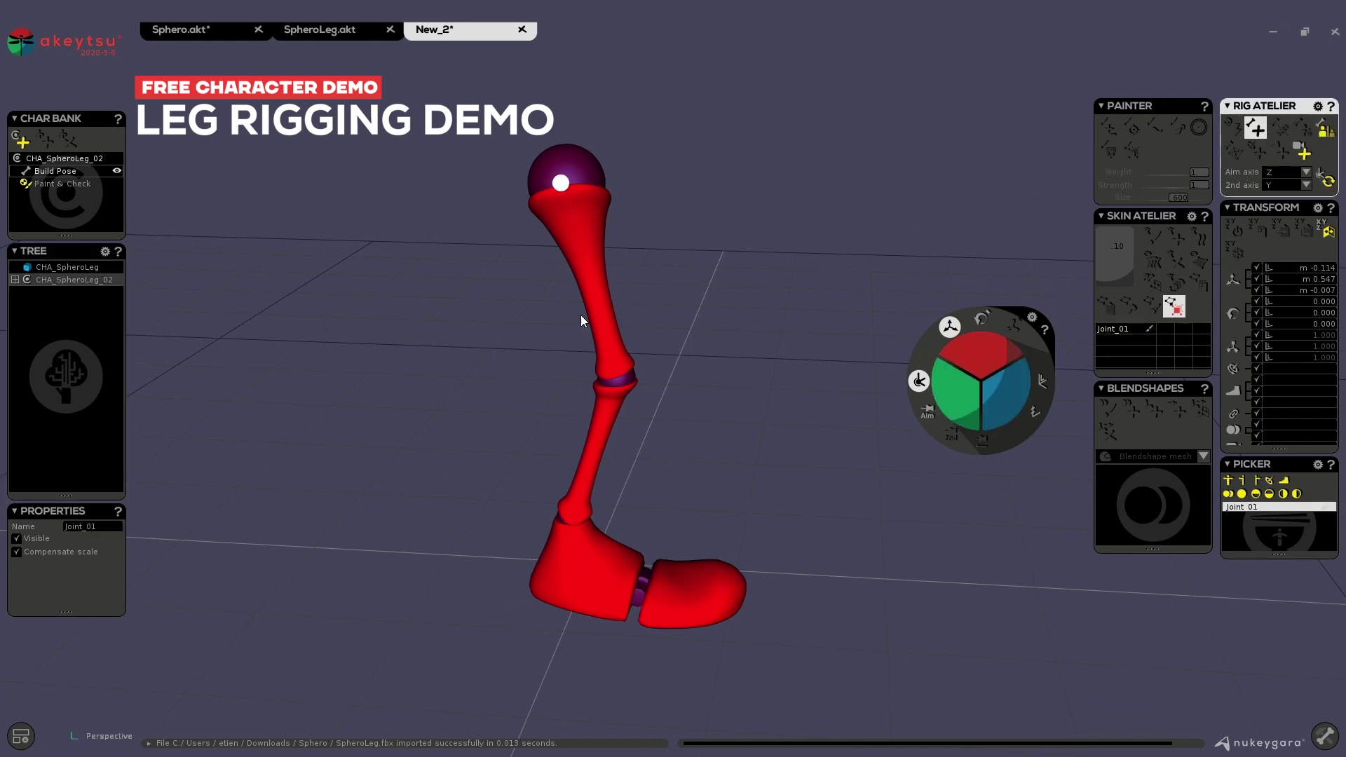
{"action": "middle_click_drag", "start_coordinate": [620, 421], "coordinate": [617, 380]}
{"action": "left_click", "coordinate": [613, 385]}
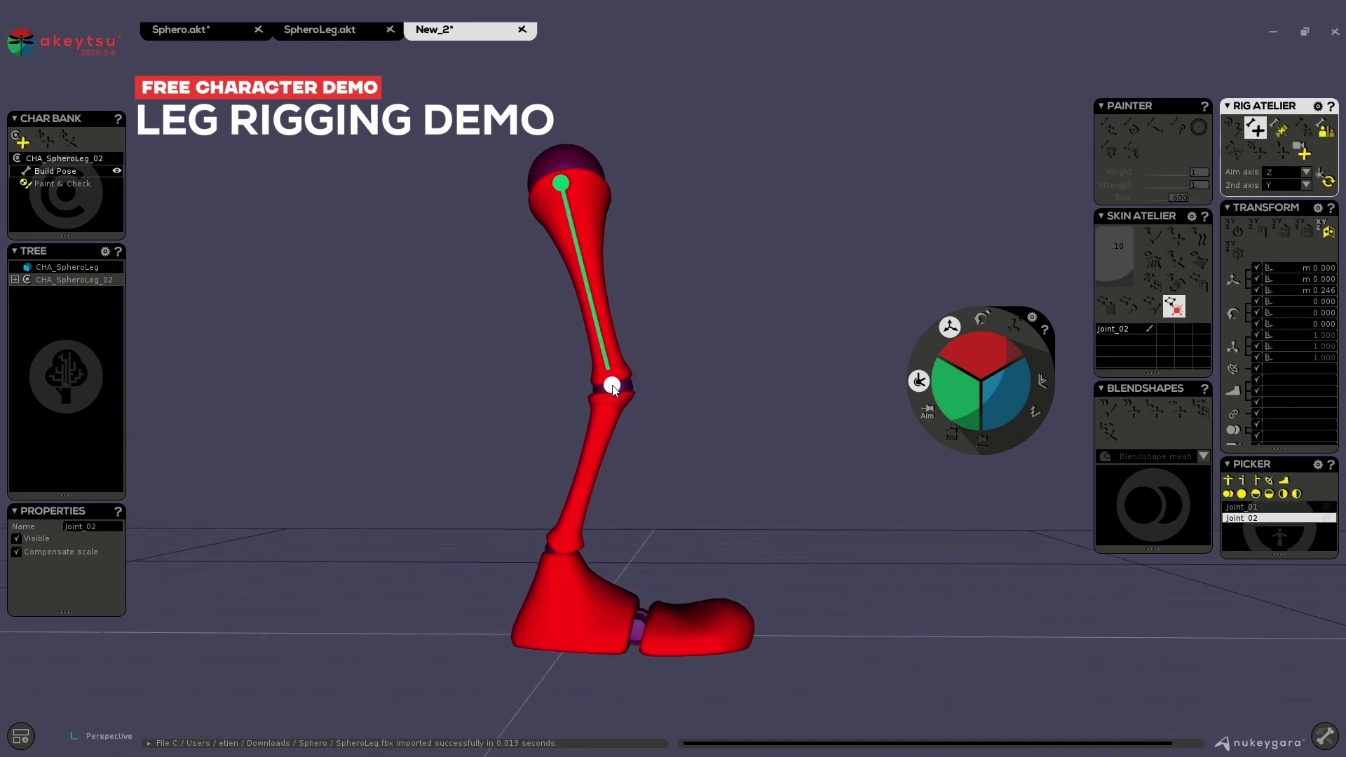
{"action": "left_click", "coordinate": [558, 549]}
Add a fourth joint at the ball of the foot and finish the joint chain
{"action": "mouse_move", "coordinate": [892, 580]}
{"action": "left_mouse_down", "text": "alt"}
{"action": "mouse_move", "coordinate": [601, 608]}
{"action": "mouse_move", "coordinate": [890, 604]}
{"action": "left_mouse_up", "text": "alt"}
{"action": "middle_click_drag", "start_coordinate": [746, 619], "coordinate": [718, 471], "text": "alt"}
{"action": "left_click_drag", "start_coordinate": [688, 520], "coordinate": [661, 505], "text": "alt"}
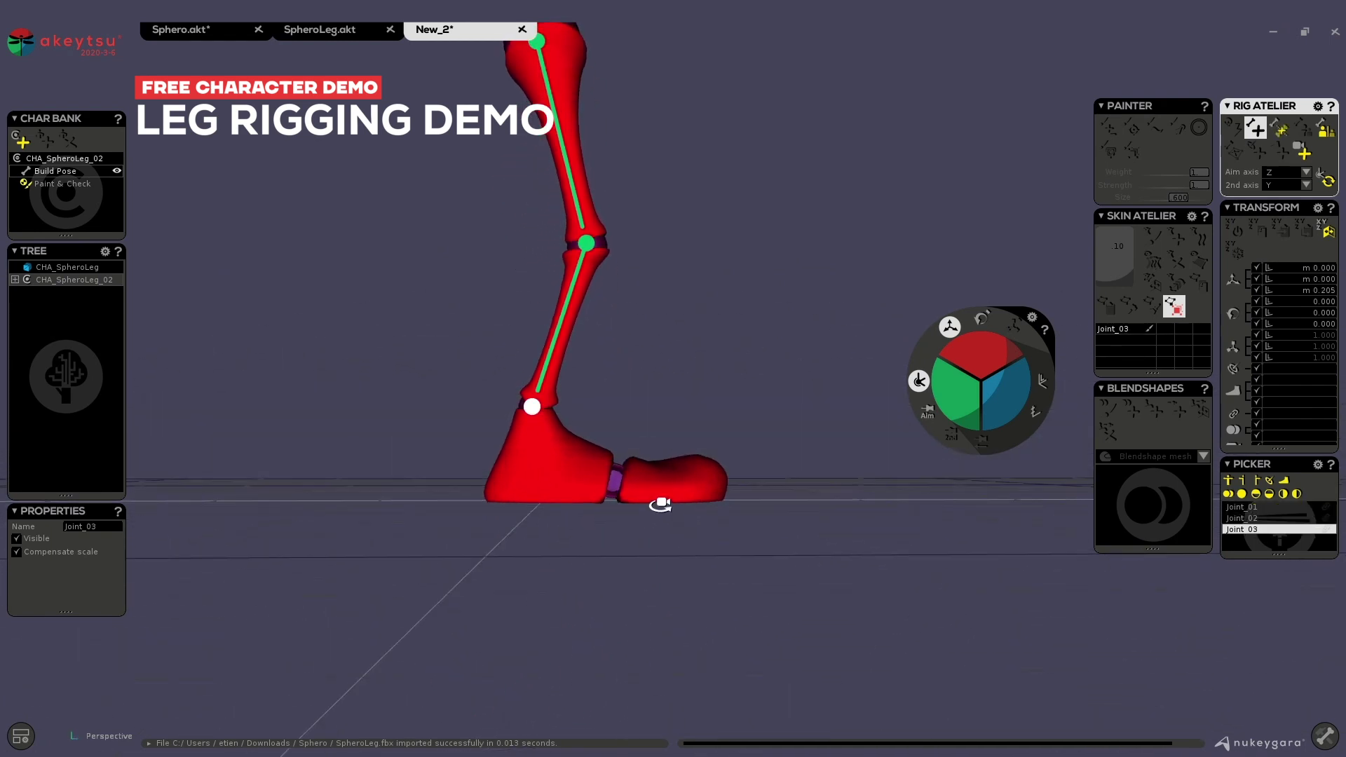
{"action": "left_click", "coordinate": [610, 477]}
{"action": "middle_click_drag", "start_coordinate": [863, 475], "coordinate": [718, 378]}
{"action": "key", "text": "Escape"}
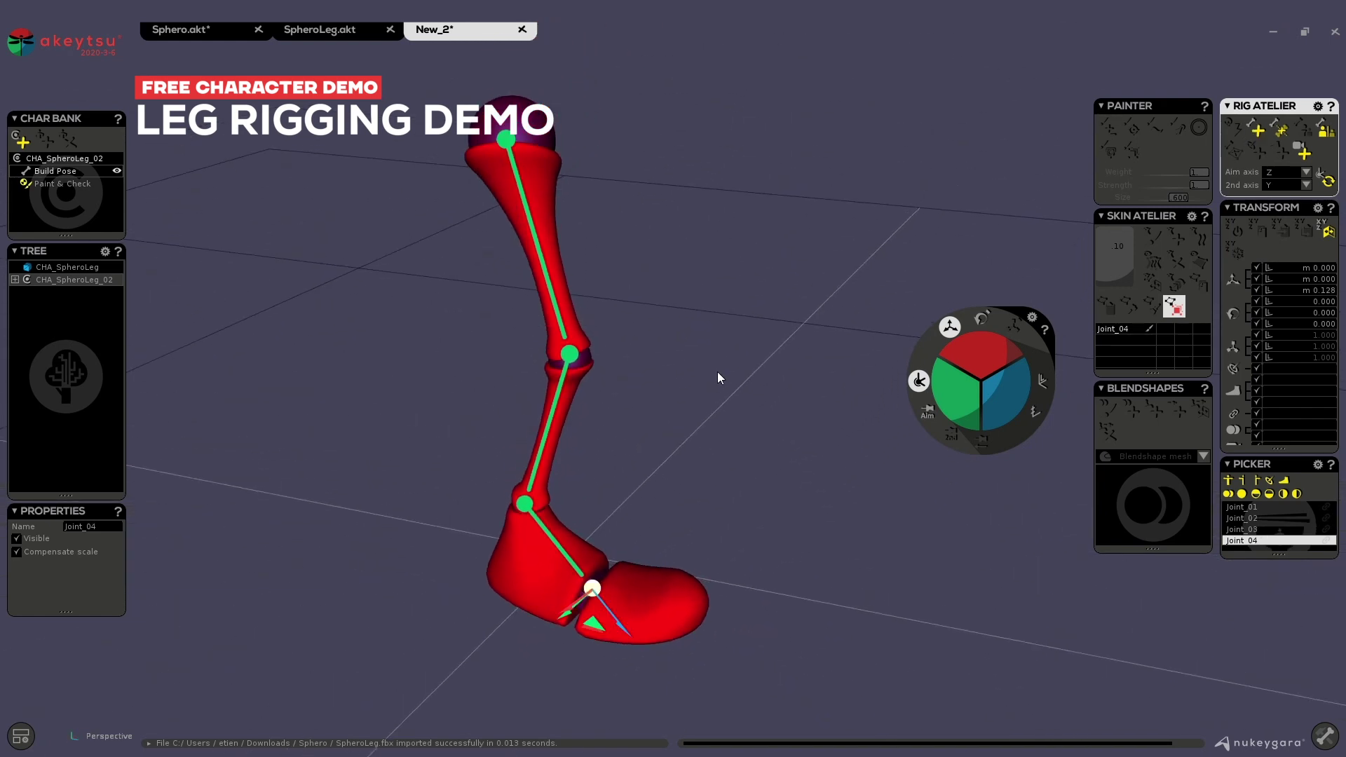
Bind the CHA_SpheroLeg mesh to the leg's joint chain as skin in Paint & Check mode
{"action": "middle_click_drag", "start_coordinate": [776, 346], "coordinate": [606, 161]}
{"action": "double_click", "coordinate": [585, 131]}
{"action": "middle_click_drag", "start_coordinate": [456, 388], "coordinate": [659, 340]}
{"action": "left_click", "coordinate": [623, 189]}
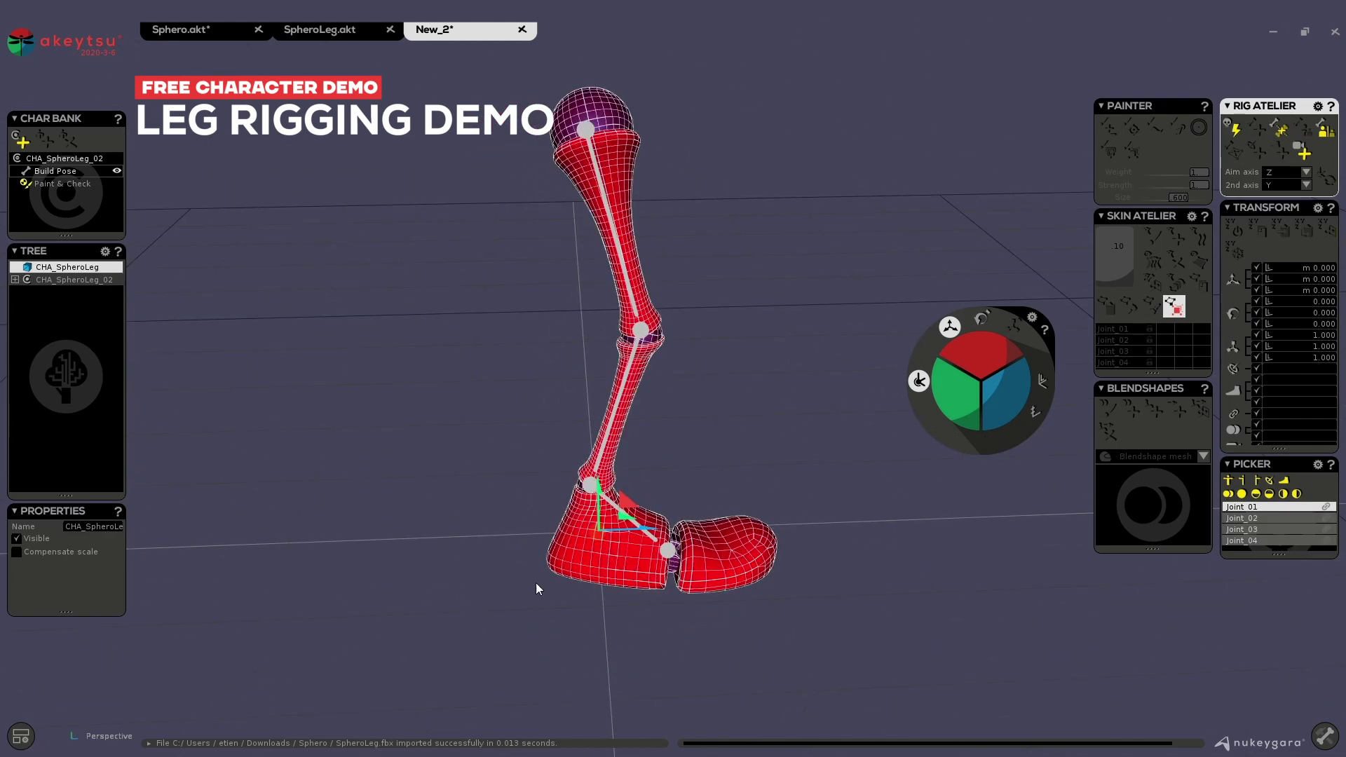
{"action": "middle_click_drag", "start_coordinate": [743, 509], "coordinate": [569, 368]}
{"action": "left_click", "coordinate": [510, 129]}
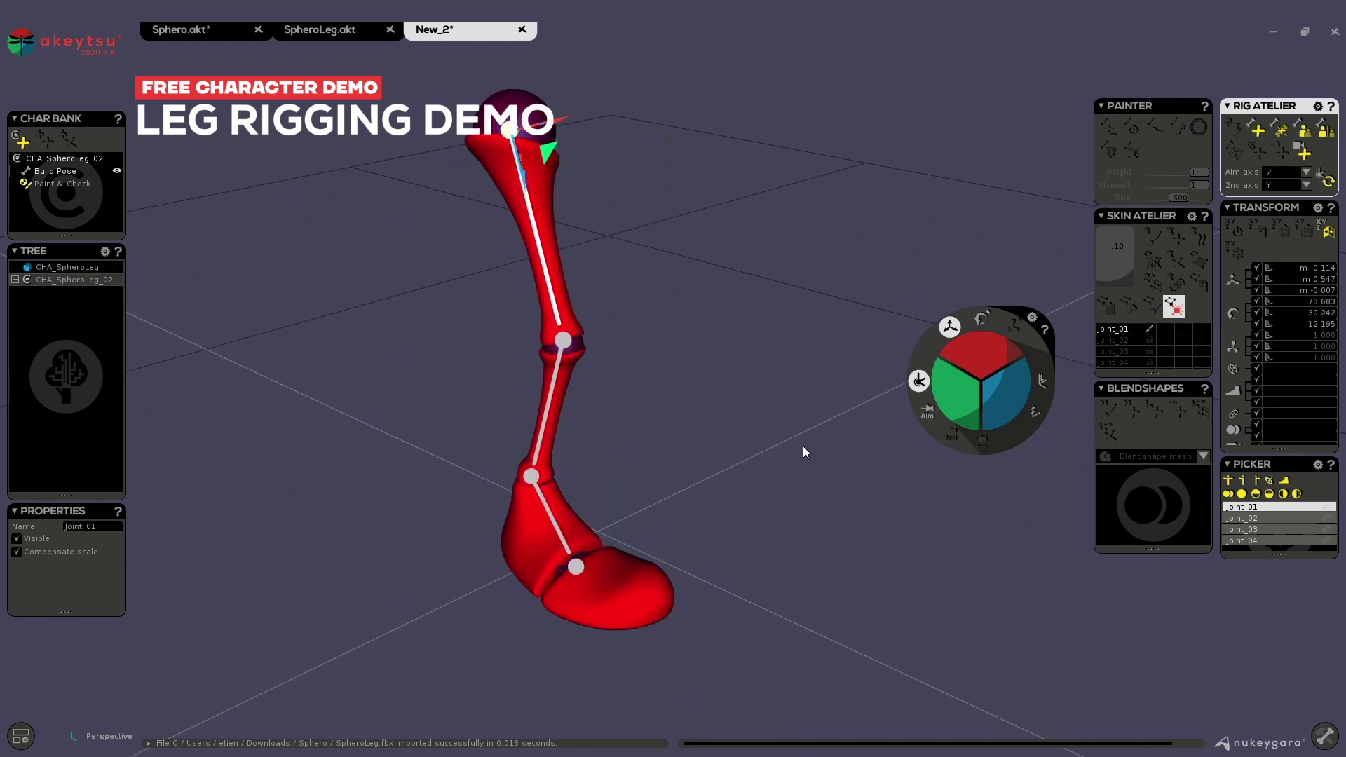
{"action": "left_click", "coordinate": [531, 117]}
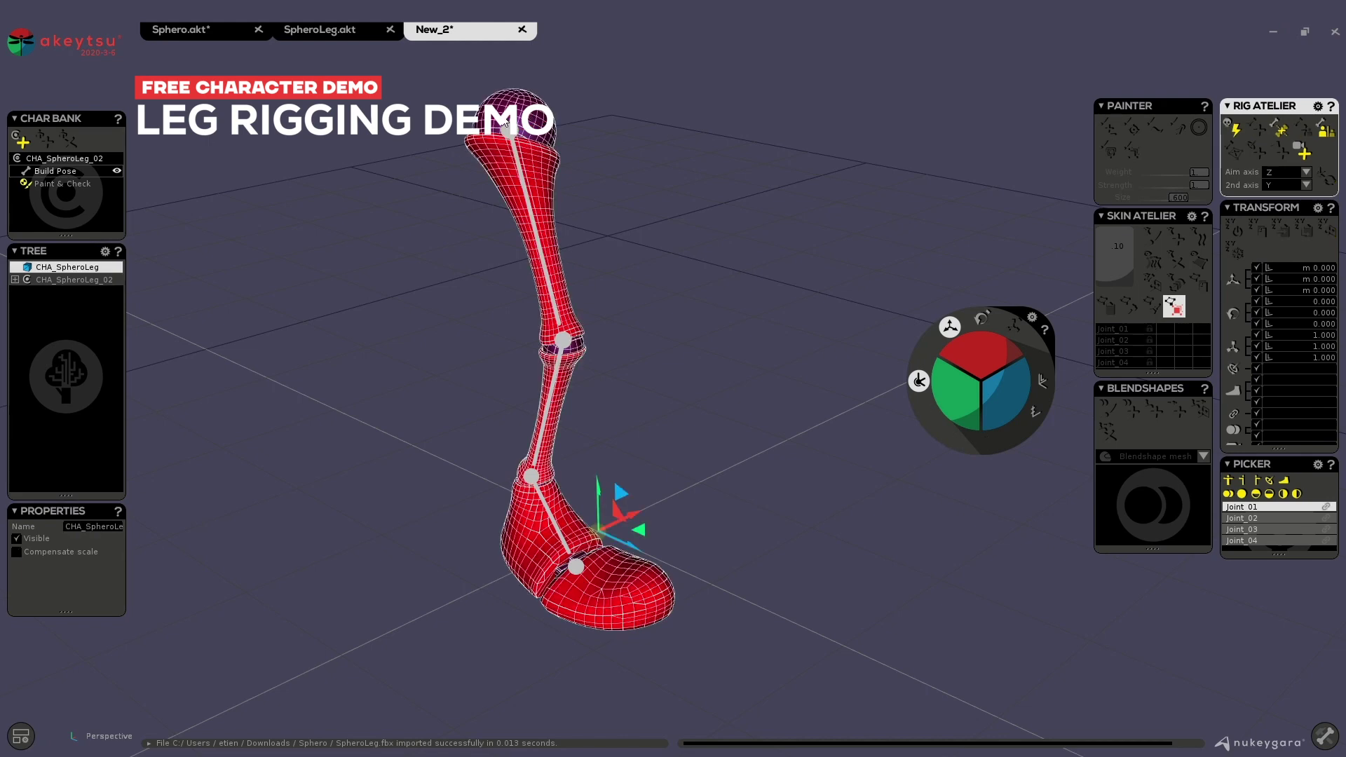
{"action": "left_click_drag", "start_coordinate": [655, 178], "coordinate": [776, 190], "text": "alt"}
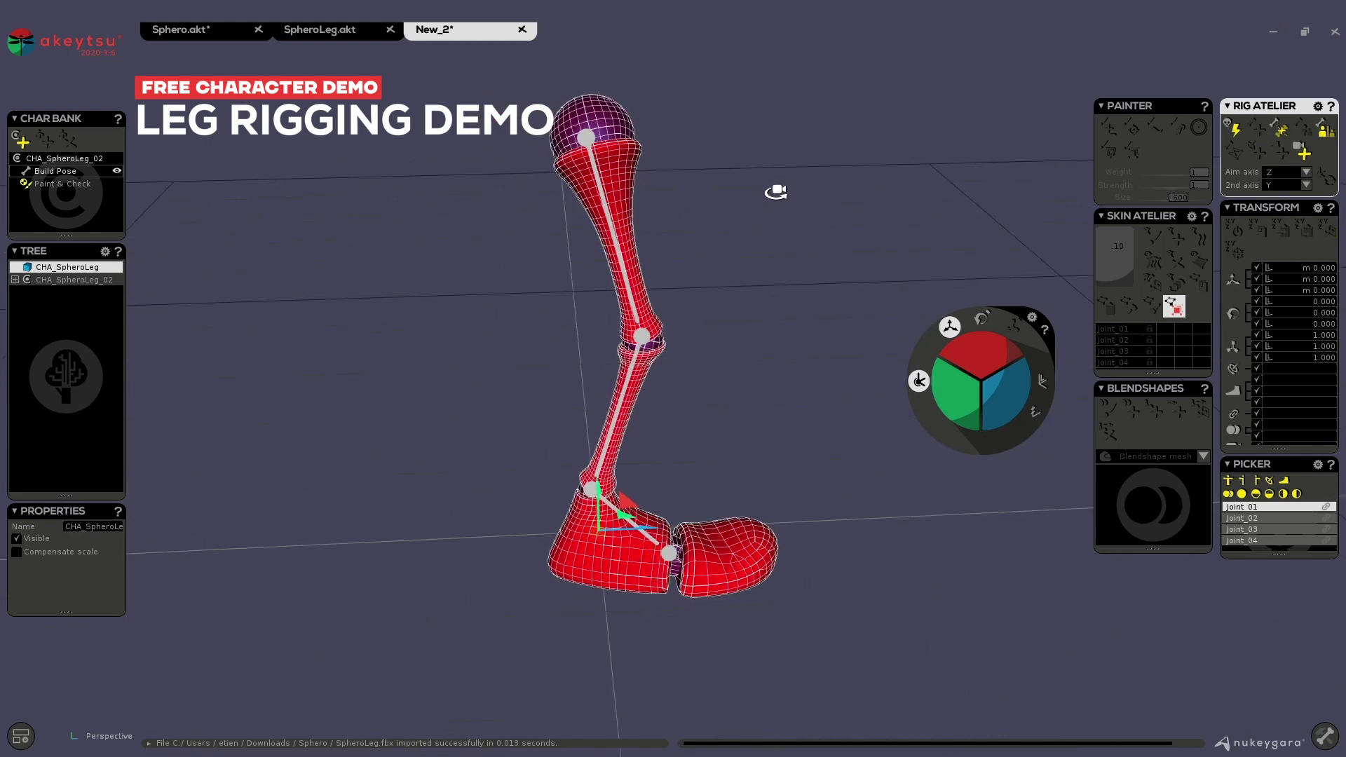
{"action": "left_click_drag", "start_coordinate": [761, 242], "coordinate": [673, 294], "text": "alt"}
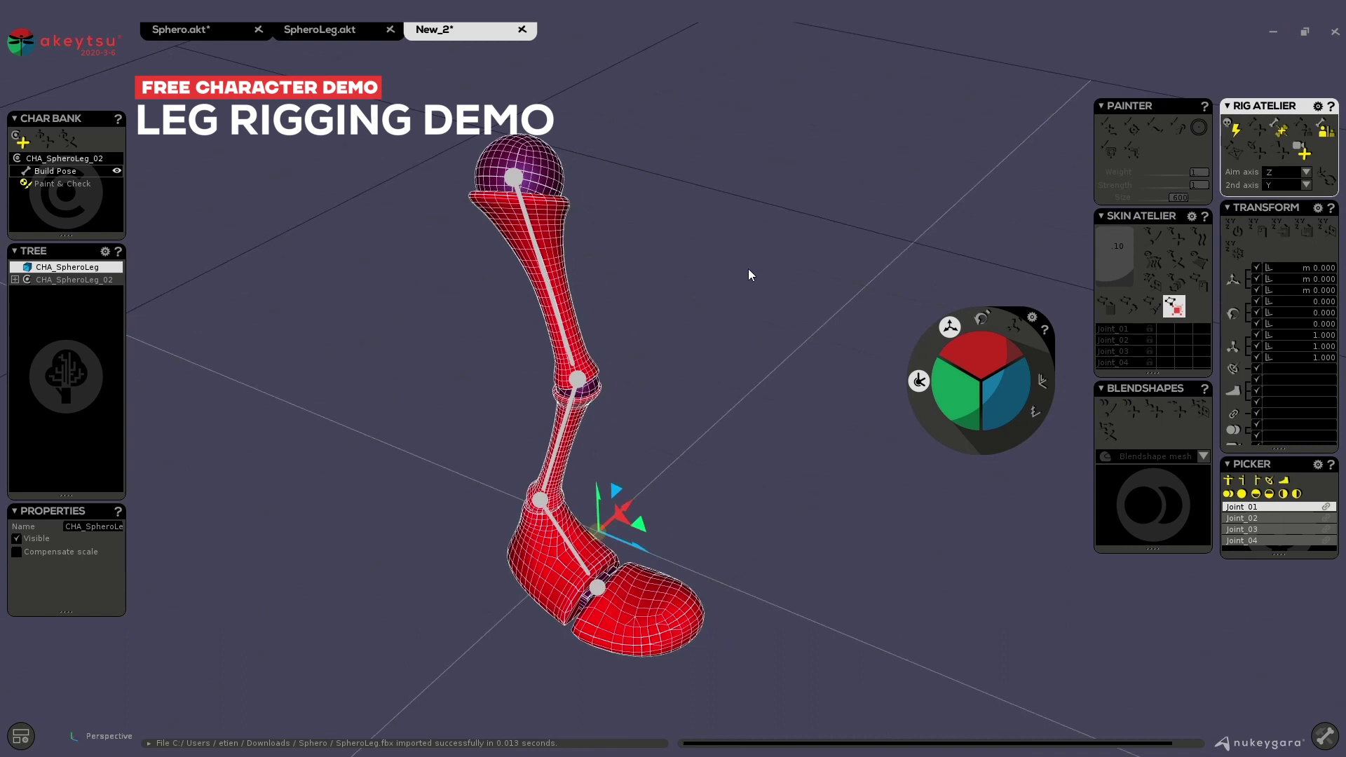
{"action": "left_click", "coordinate": [61, 185]}
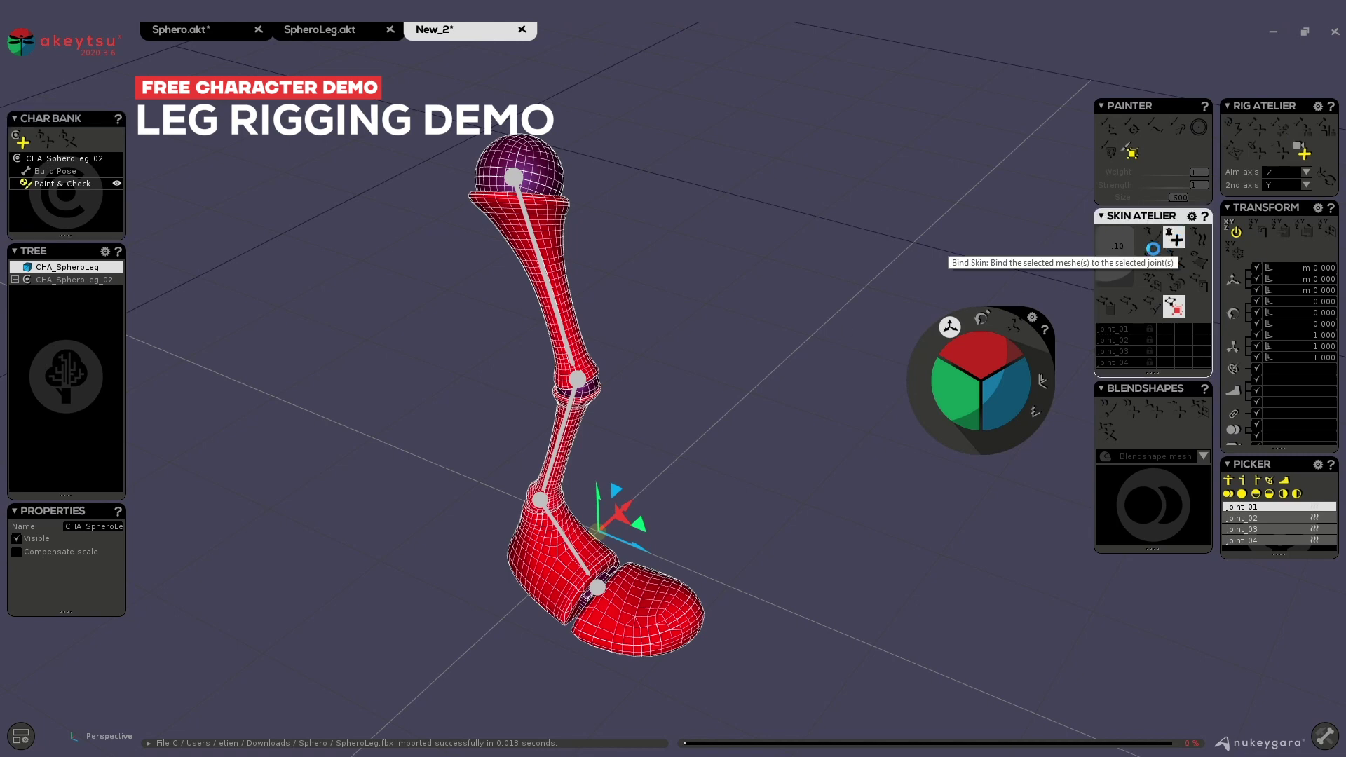
{"action": "left_click", "coordinate": [1173, 239]}
Examine the skin weights of the ankle, knee and hip joints by selecting each joint
{"action": "left_click", "coordinate": [521, 521]}
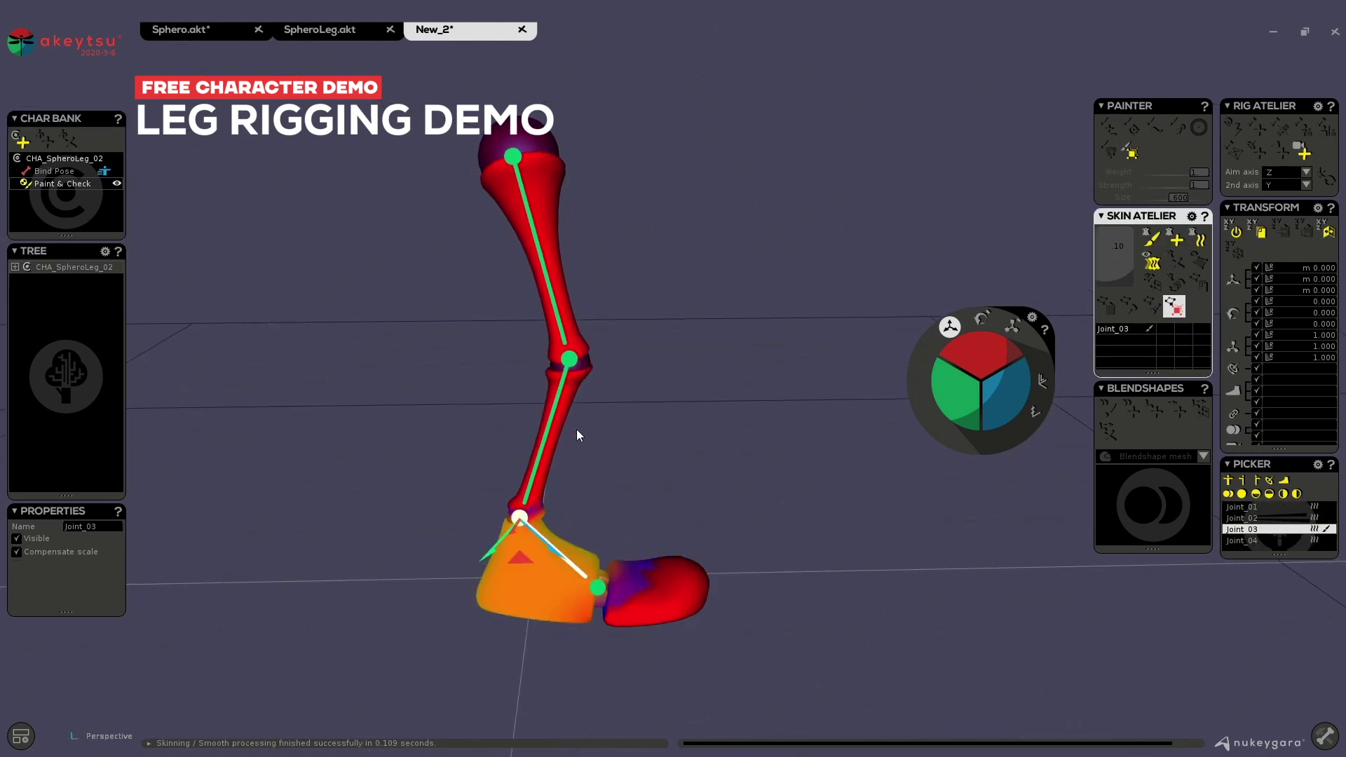
{"action": "left_click", "coordinate": [568, 363]}
{"action": "left_click", "coordinate": [514, 159]}
Try rotating the leg from the hip joint to test the skin deformation, and undo the rotation
{"action": "left_click", "coordinate": [981, 319]}
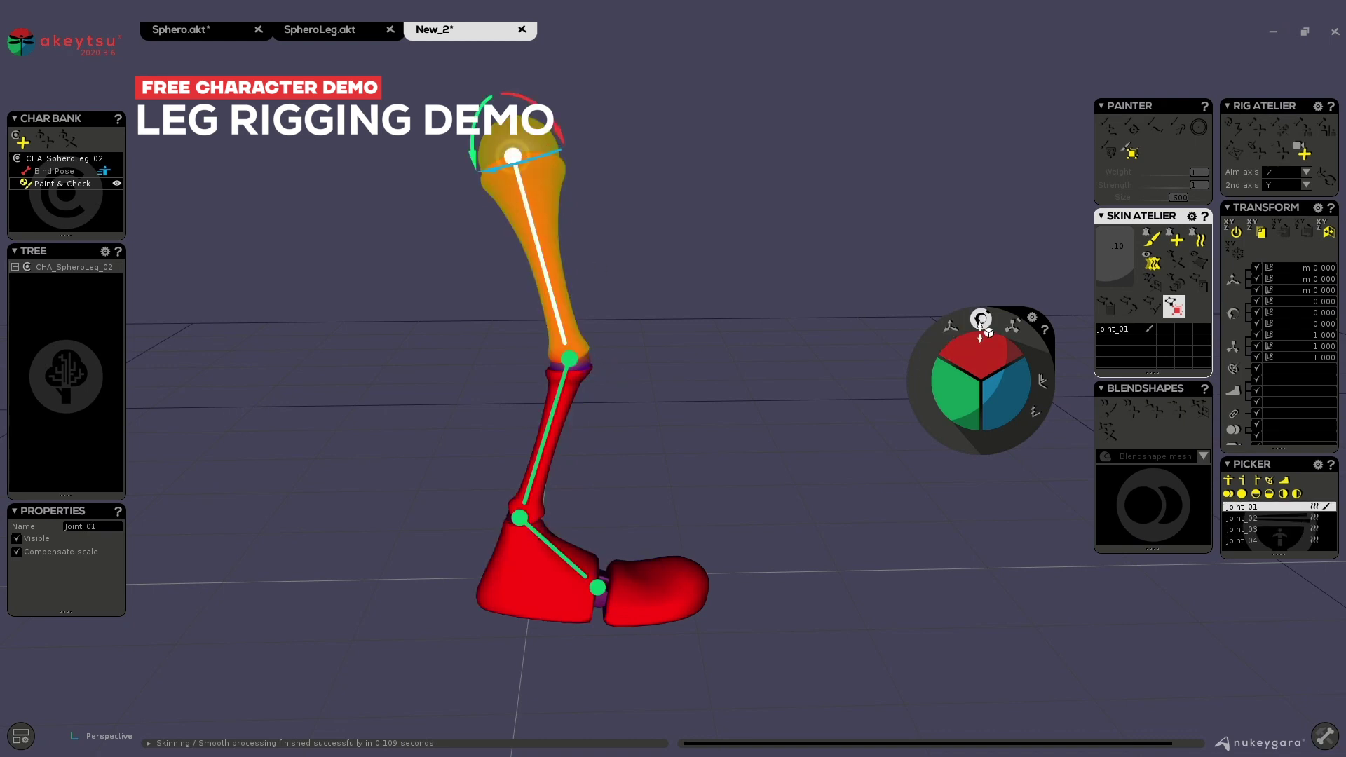
{"action": "left_click_drag", "start_coordinate": [982, 341], "coordinate": [643, 295]}
{"action": "key", "text": "Down"}
{"action": "key", "text": "ctrl+z"}
{"action": "key", "text": "ctrl+z"}
{"action": "key", "text": "ctrl+z"}
Examine the skin weights of the joint at the ball of the foot from several angles
{"action": "left_click_drag", "start_coordinate": [520, 306], "coordinate": [757, 338], "text": "alt"}
{"action": "middle_click_drag", "start_coordinate": [810, 495], "coordinate": [664, 441], "text": "alt"}
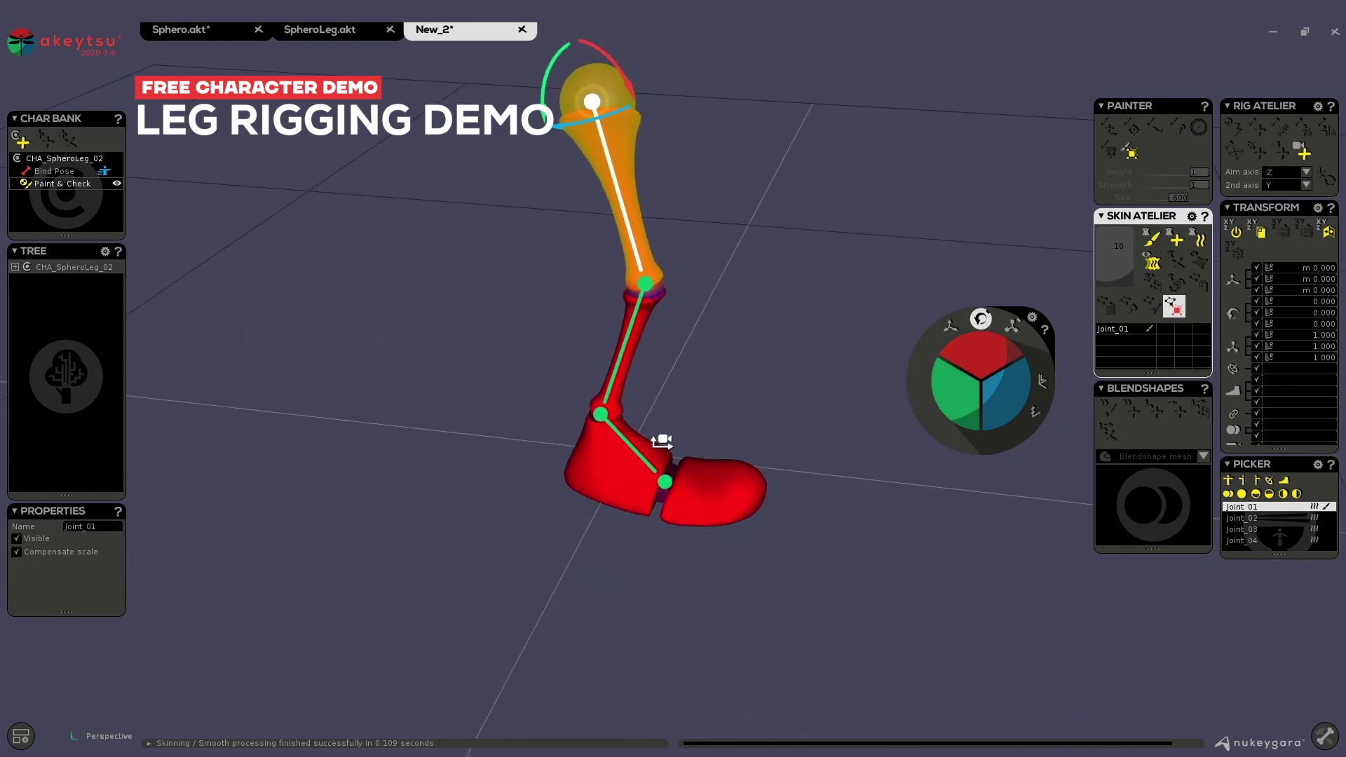
{"action": "scroll", "coordinate": [667, 401], "scroll_direction": "up", "scroll_amount": 2}
{"action": "left_click_drag", "start_coordinate": [641, 286], "coordinate": [681, 307], "text": "alt"}
{"action": "left_click_drag", "start_coordinate": [727, 385], "coordinate": [651, 626], "text": "alt"}
{"action": "left_click", "coordinate": [683, 578]}
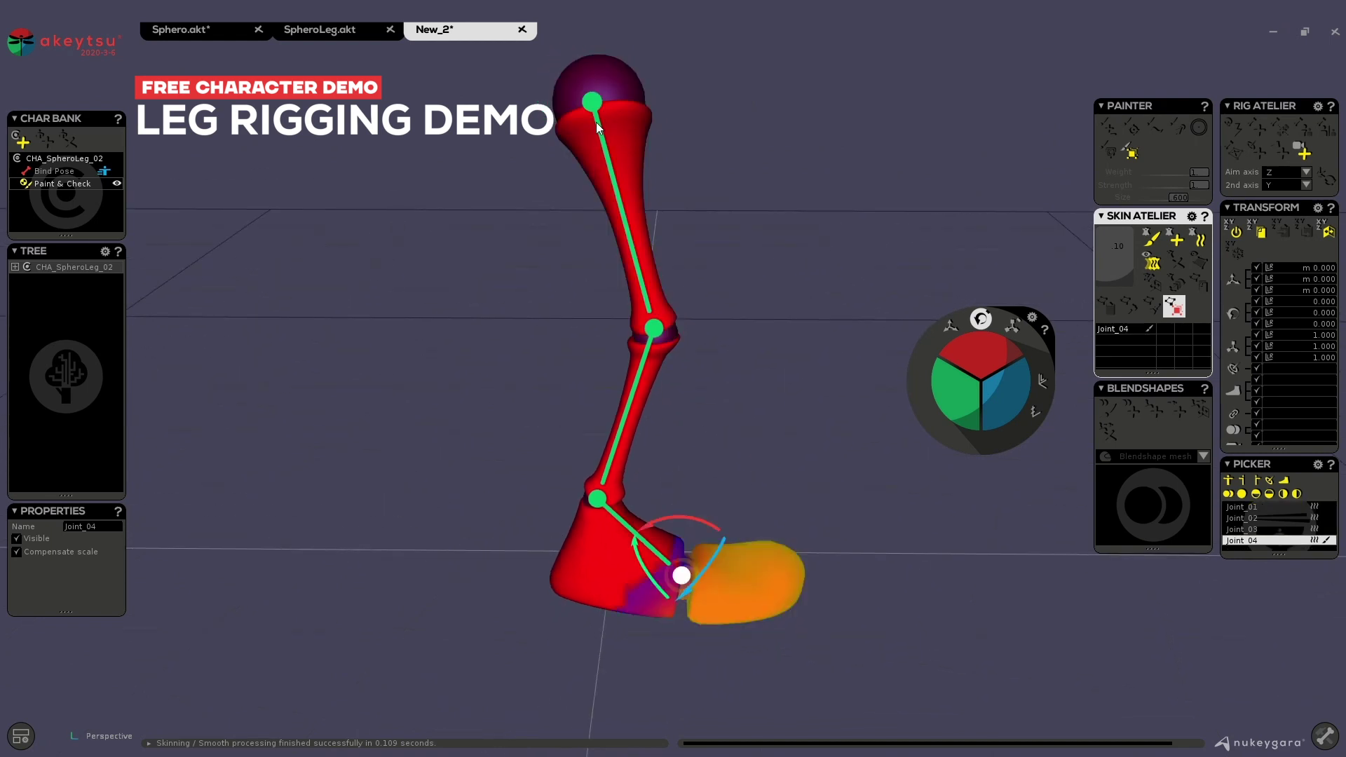
In Bind Pose, select the ball joint together with the hip joint and create a foot controller for the leg chain
{"action": "left_click", "coordinate": [56, 171]}
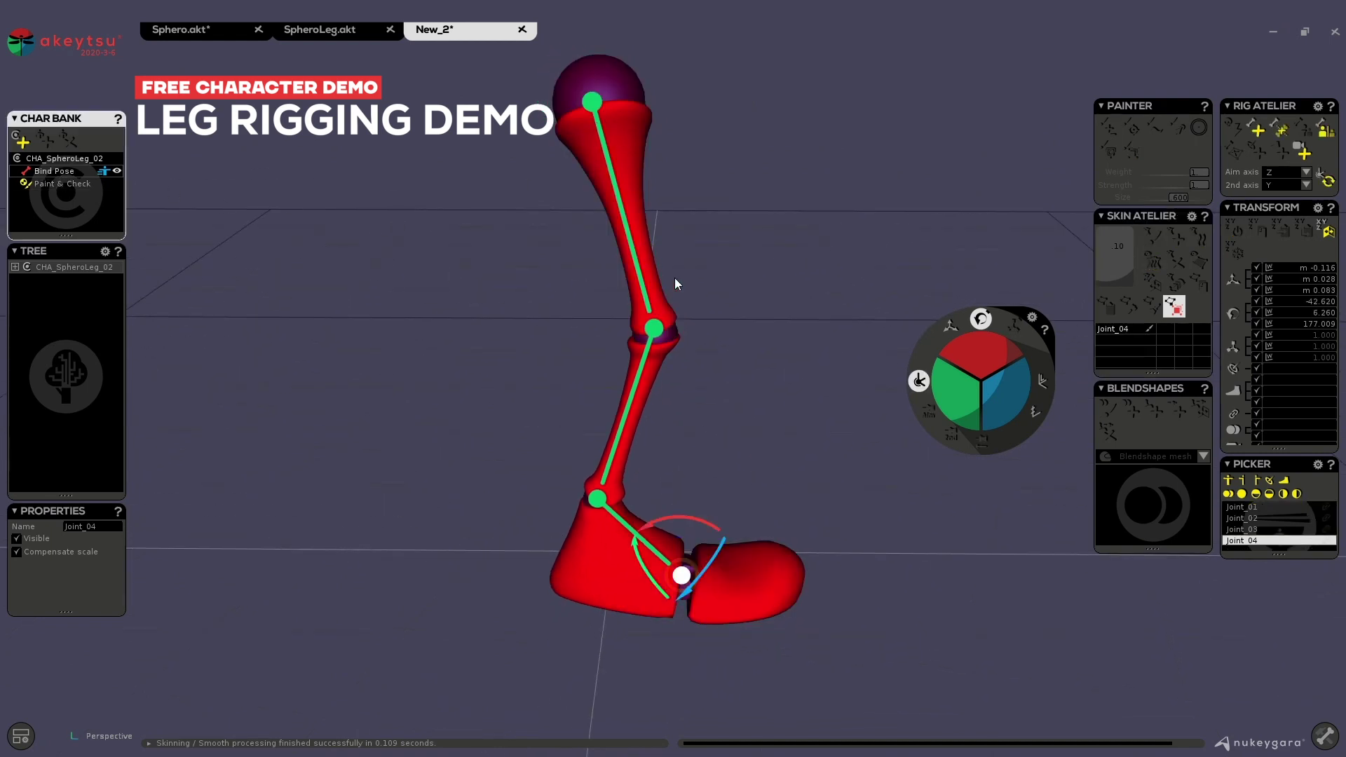
{"action": "left_click_drag", "start_coordinate": [708, 301], "coordinate": [617, 246], "text": "alt"}
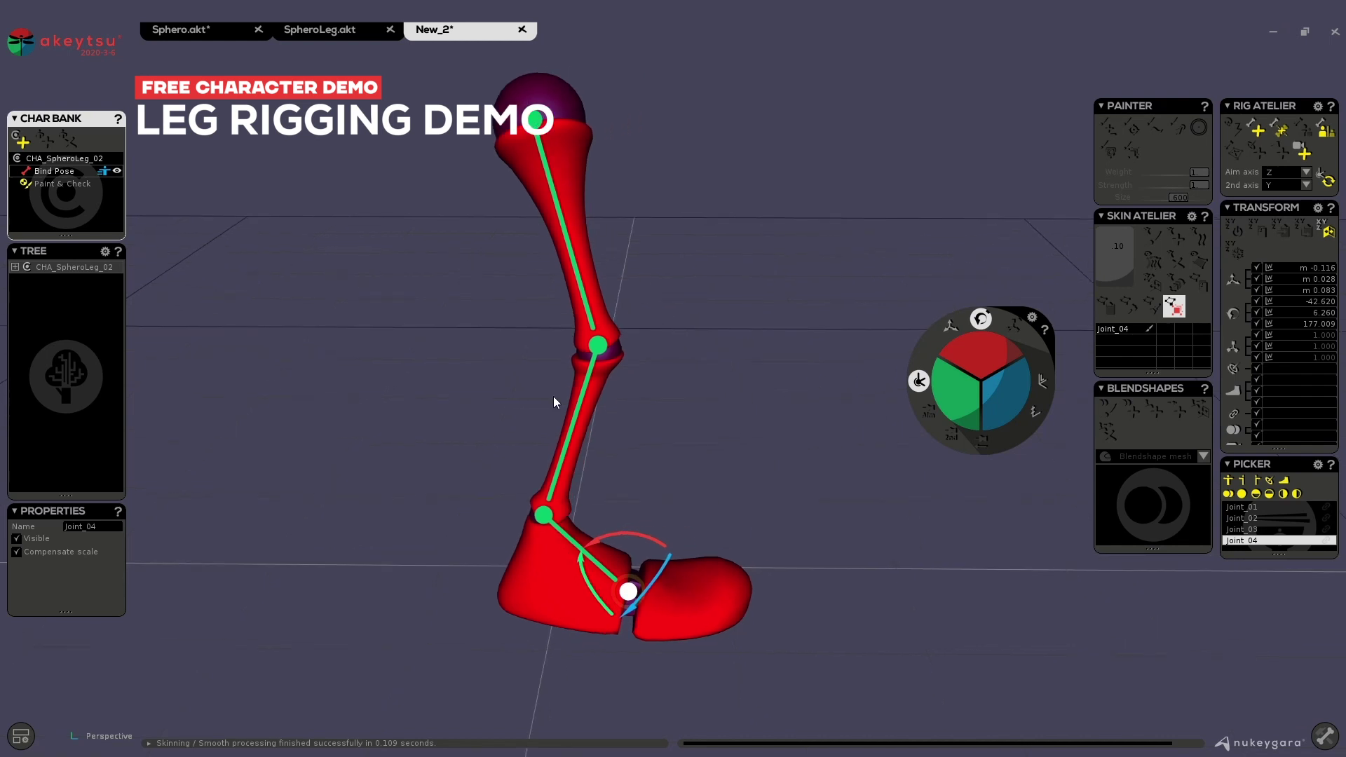
{"action": "left_click", "coordinate": [535, 120]}
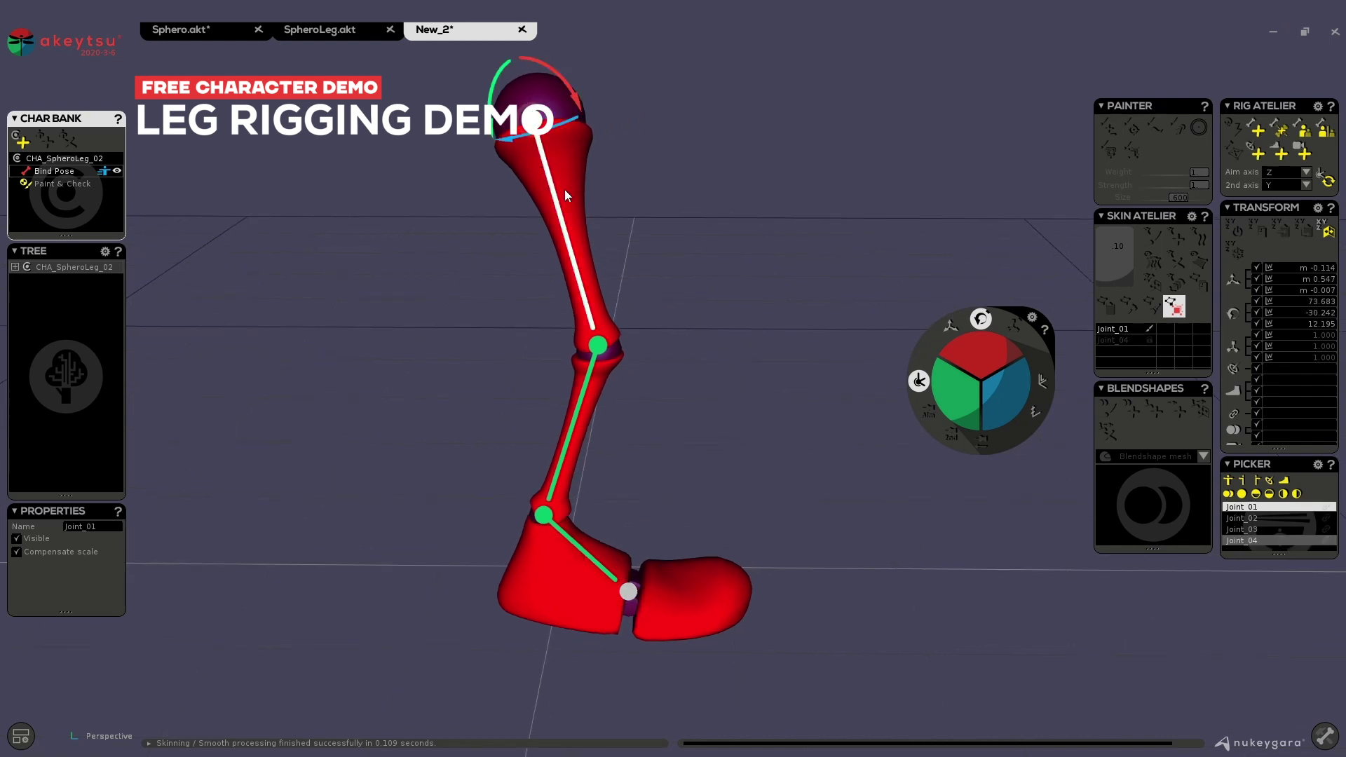
{"action": "left_click", "coordinate": [1279, 151]}
{"action": "left_click_drag", "start_coordinate": [792, 281], "coordinate": [640, 486], "text": "alt"}
{"action": "middle_click_drag", "start_coordinate": [639, 486], "coordinate": [742, 282], "text": "alt"}
{"action": "left_click_drag", "start_coordinate": [355, 400], "coordinate": [590, 379], "text": "alt"}
Switch to Paint & Check, test rotating the new foot controller, and undo the test rotation
{"action": "left_click", "coordinate": [63, 184]}
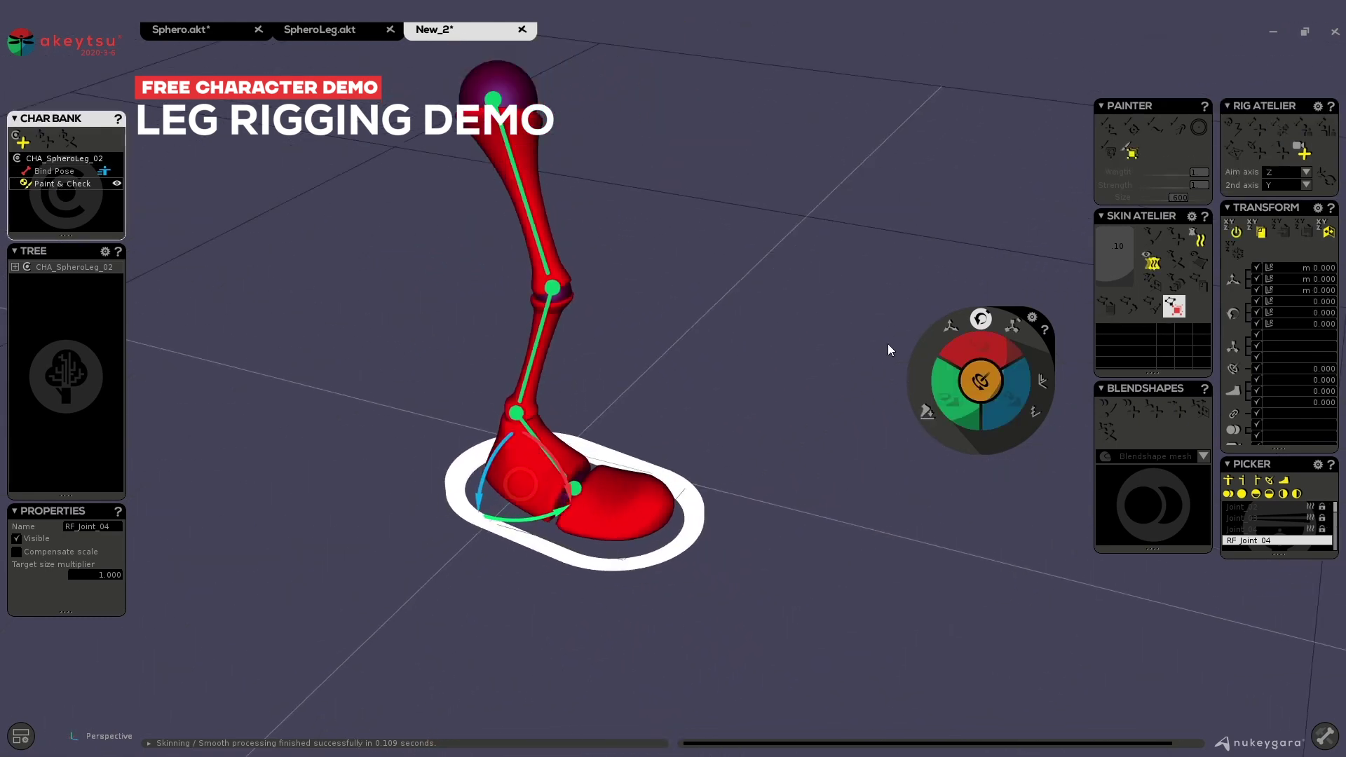
{"action": "mouse_move", "coordinate": [986, 358]}
{"action": "left_mouse_down"}
{"action": "mouse_move", "coordinate": [988, 284]}
{"action": "mouse_move", "coordinate": [990, 348]}
{"action": "left_mouse_up"}
{"action": "key", "text": "ctrl+z"}
{"action": "left_click_drag", "start_coordinate": [735, 331], "coordinate": [696, 216]}
{"action": "left_click_drag", "start_coordinate": [791, 248], "coordinate": [687, 259]}
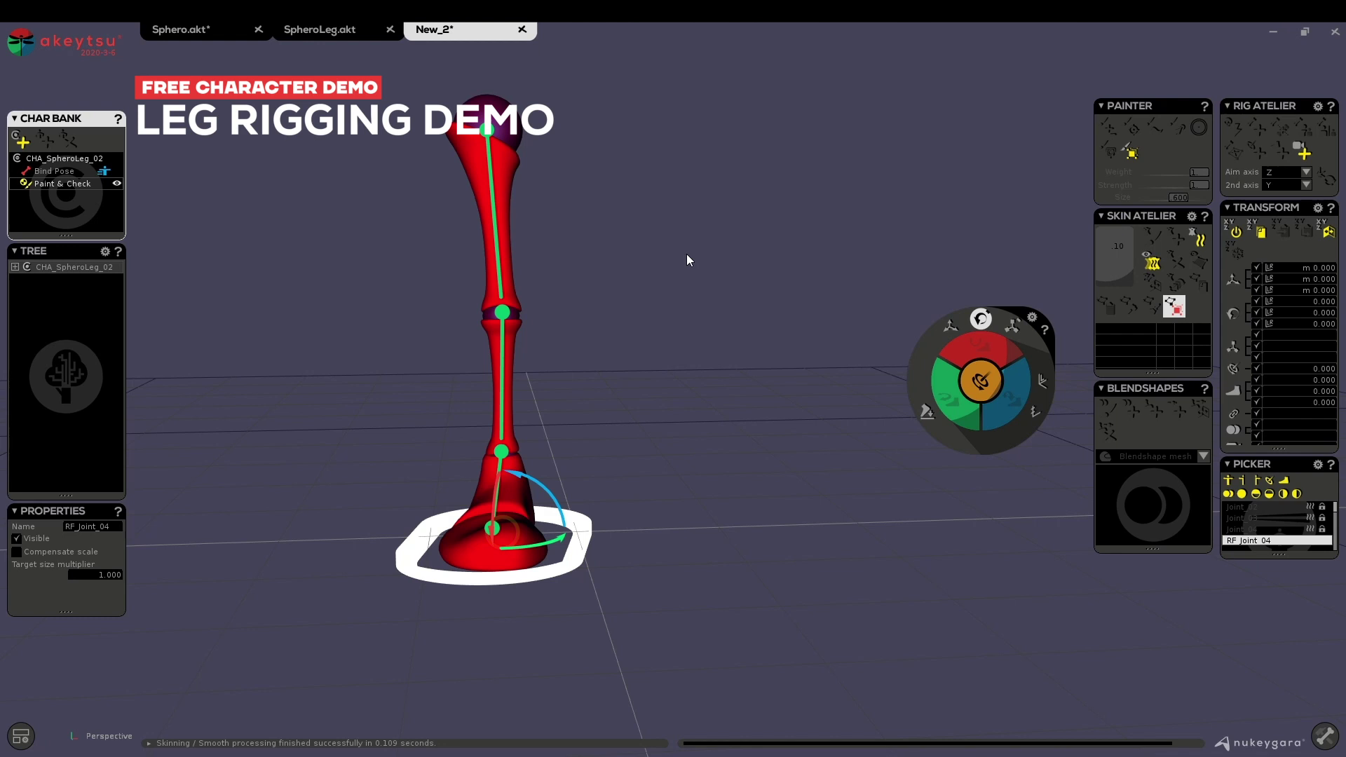
{"action": "left_click_drag", "start_coordinate": [618, 281], "coordinate": [702, 291]}
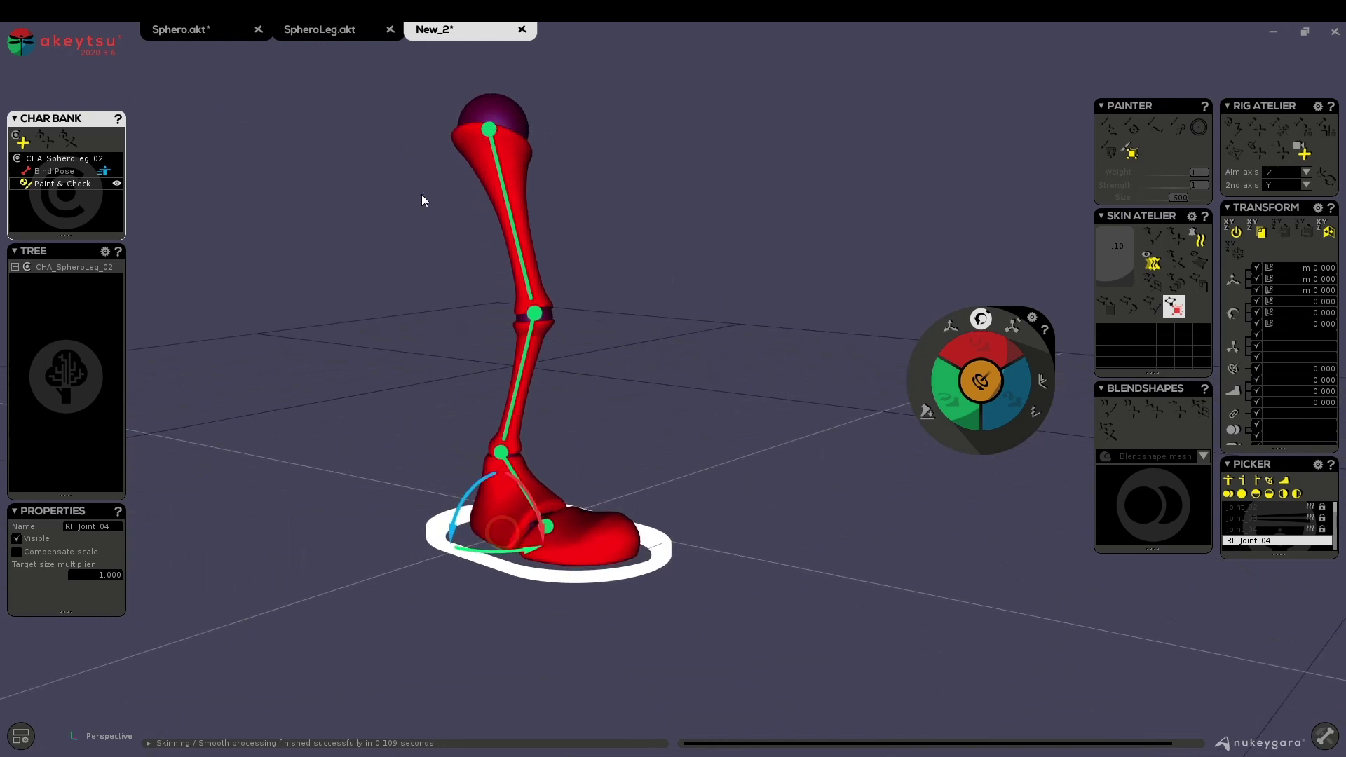
{"action": "middle_click_drag", "start_coordinate": [433, 214], "coordinate": [511, 250]}
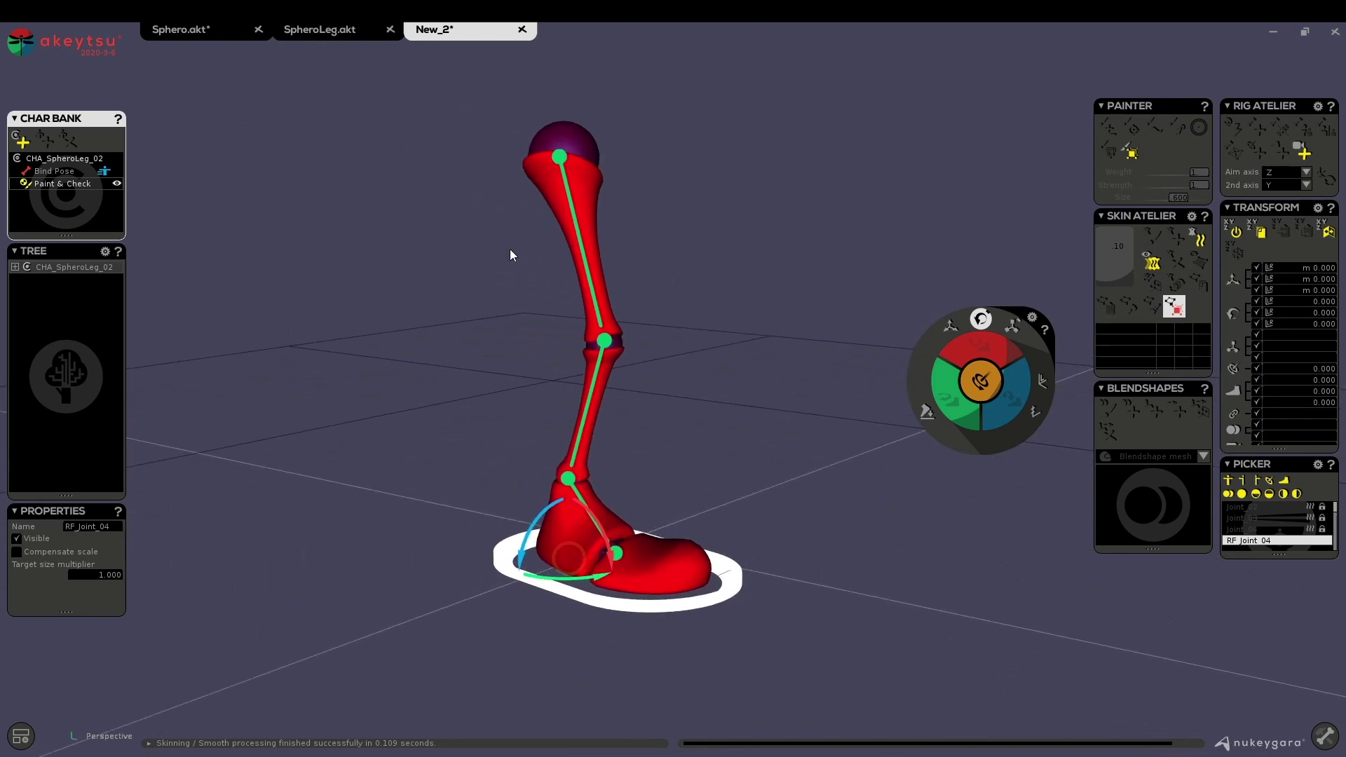
{"action": "left_click_drag", "start_coordinate": [517, 307], "coordinate": [568, 223]}
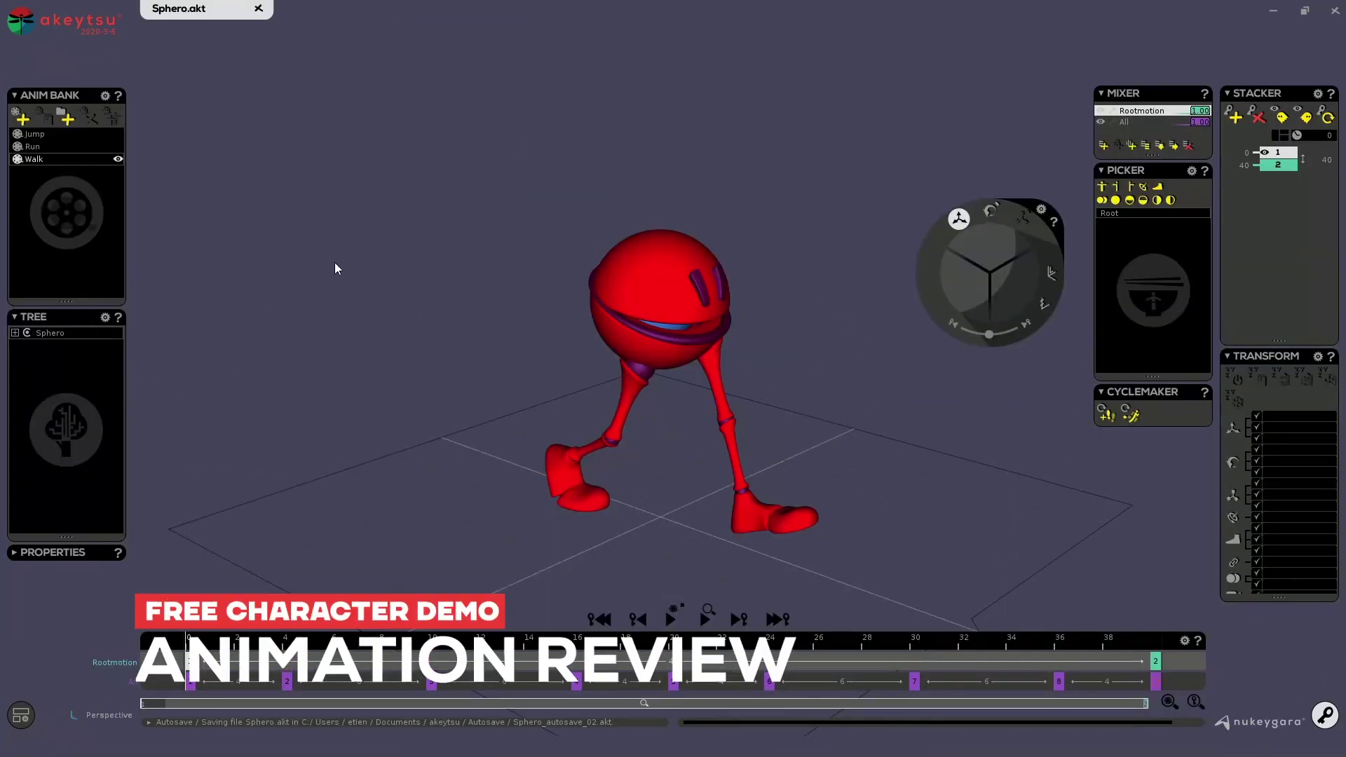
In the Sphero.akt scene, review the Walk animation's key poses in the All layer with the RF_Ball_R foot controller selected
{"action": "left_click", "coordinate": [66, 162]}
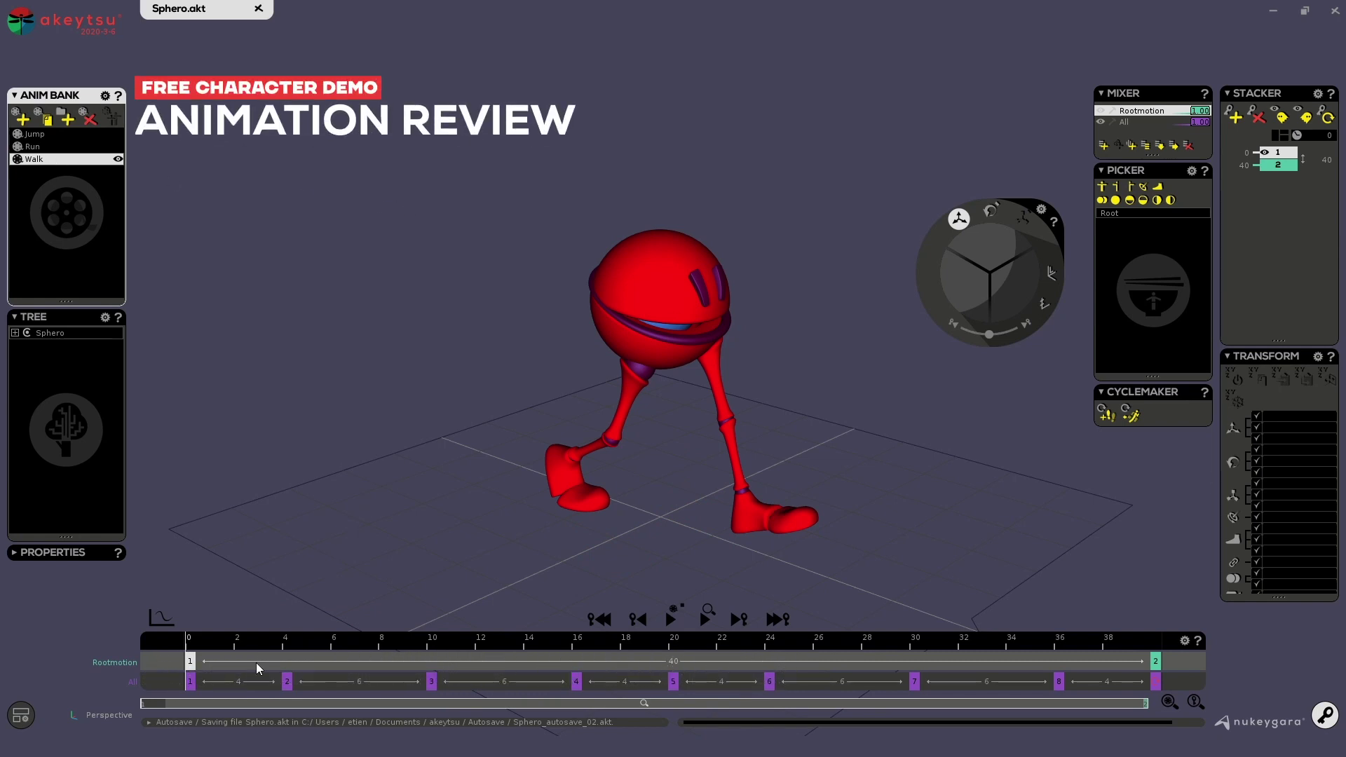
{"action": "left_click", "coordinate": [190, 683]}
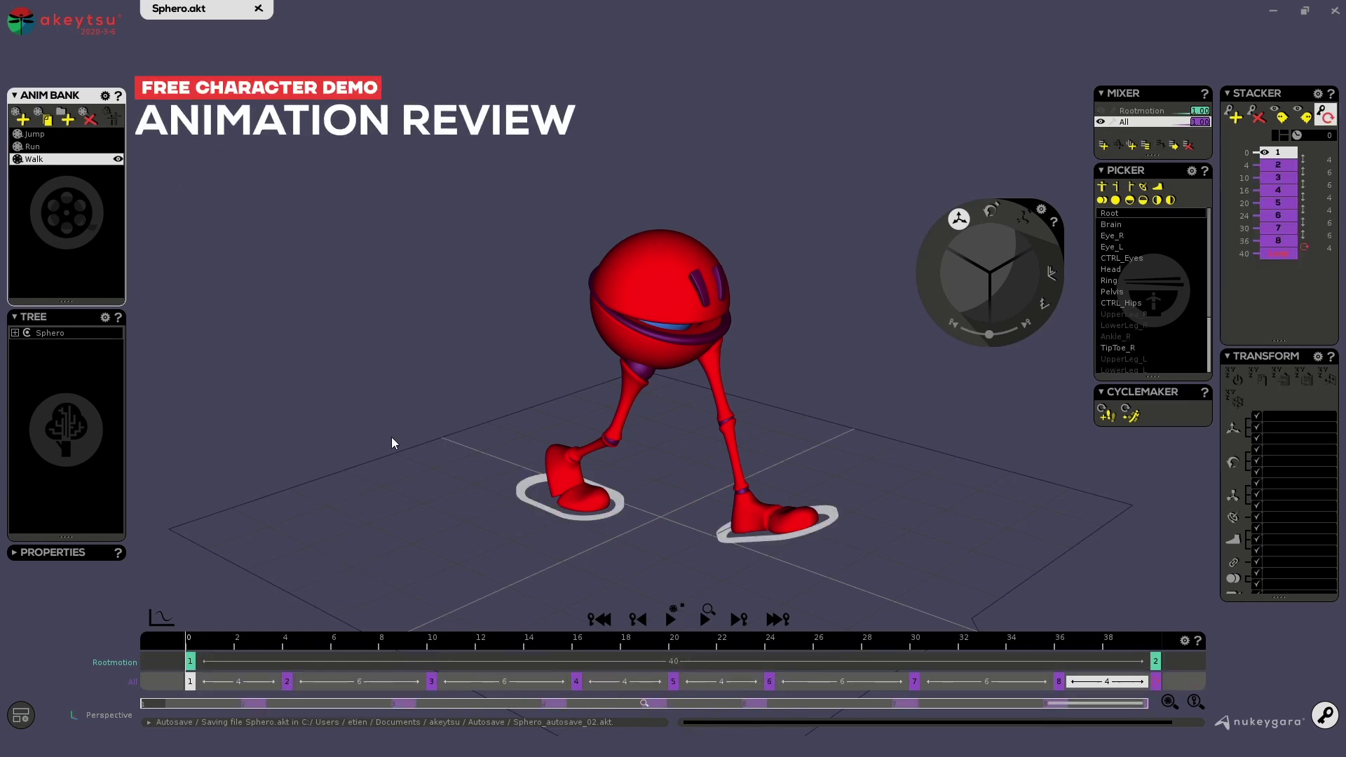
{"action": "middle_click_drag", "start_coordinate": [384, 416], "coordinate": [499, 423]}
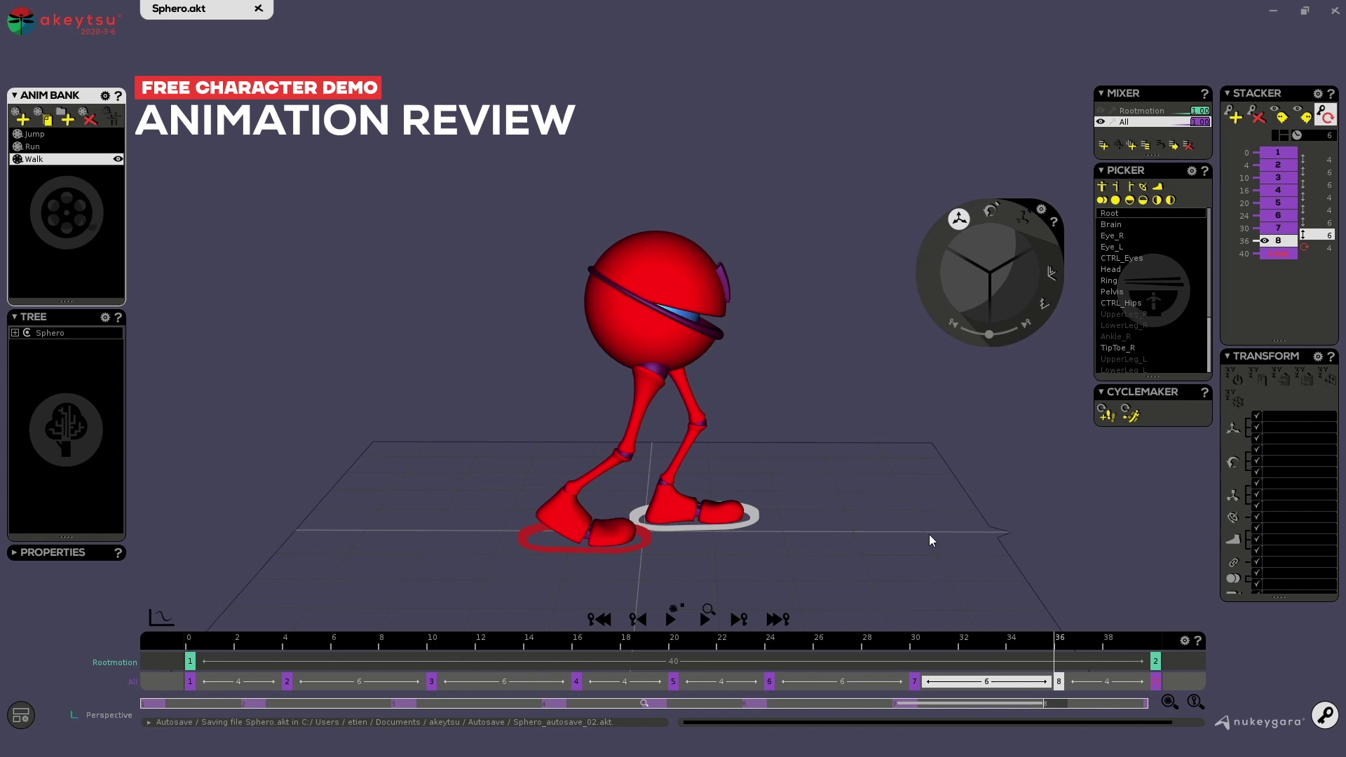
{"action": "middle_click_drag", "start_coordinate": [921, 537], "coordinate": [629, 538]}
{"action": "left_click", "coordinate": [645, 537]}
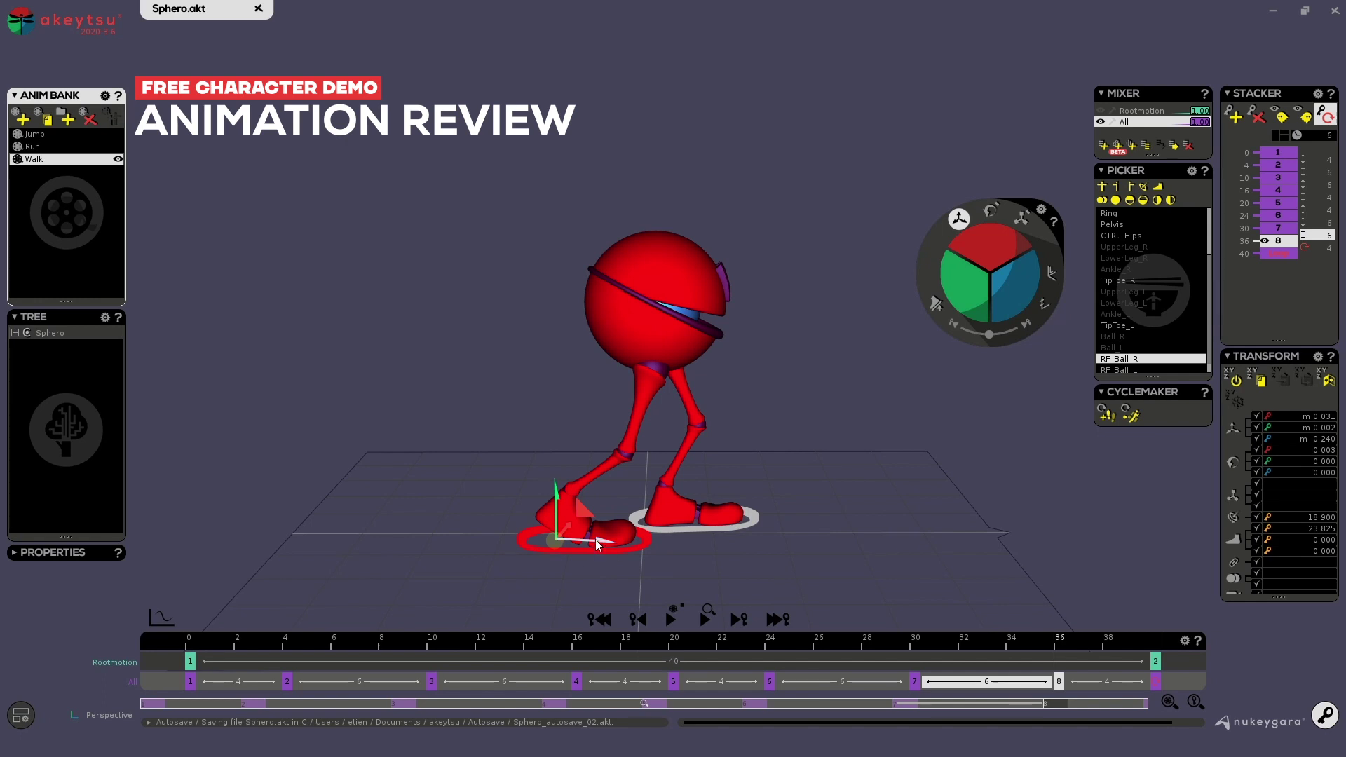
{"action": "key", "text": "Down"}
{"action": "key", "text": "Down"}
{"action": "key", "text": "space"}
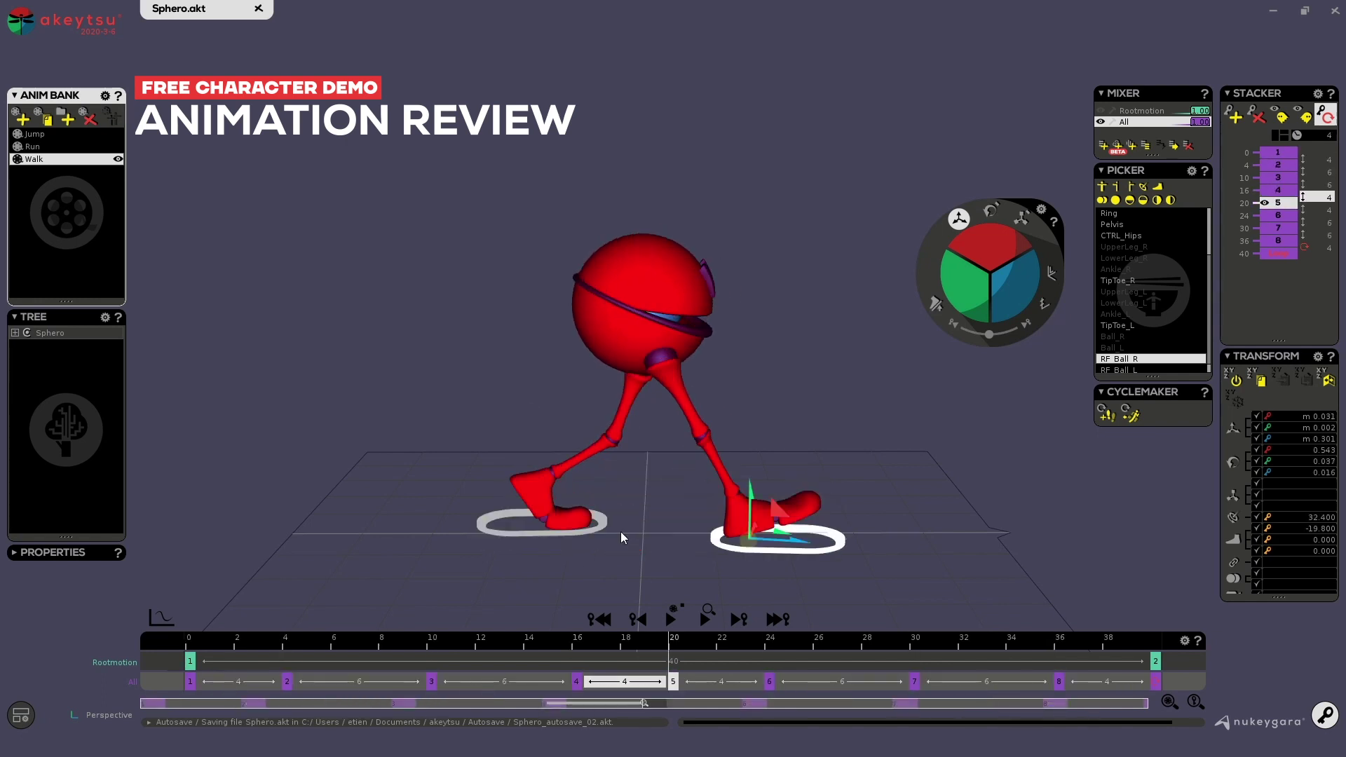
{"action": "key", "text": "space"}
Play the Walk animation and examine it from several angles, stopping playback when finished
{"action": "left_click_drag", "start_coordinate": [964, 496], "coordinate": [877, 526], "text": "alt"}
{"action": "middle_click_drag", "start_coordinate": [877, 526], "coordinate": [834, 444], "text": "alt"}
{"action": "right_click_drag", "start_coordinate": [833, 444], "coordinate": [814, 457], "text": "alt"}
{"action": "key", "text": "space"}
{"action": "middle_click_drag", "start_coordinate": [796, 453], "coordinate": [721, 473]}
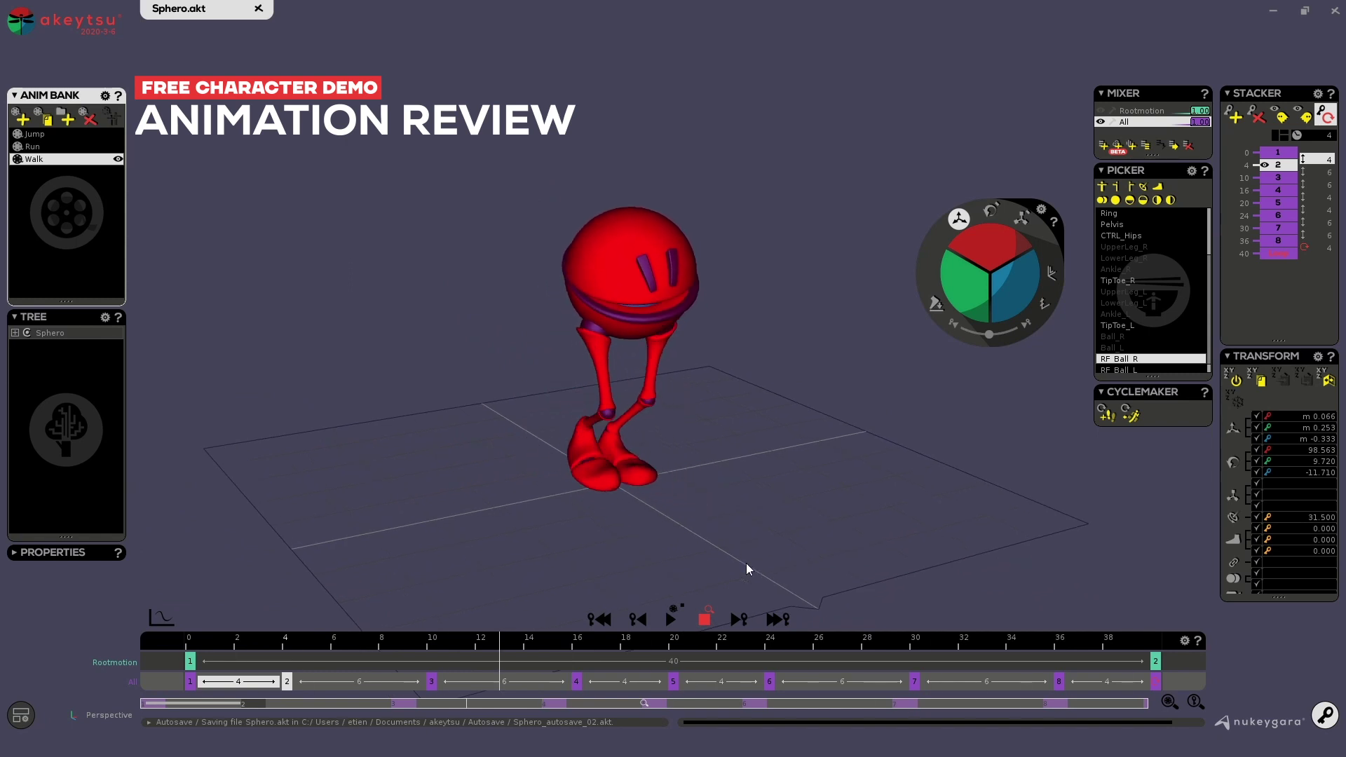
{"action": "middle_click_drag", "start_coordinate": [805, 460], "coordinate": [862, 484]}
{"action": "key", "text": "space"}
{"action": "middle_click_drag", "start_coordinate": [977, 475], "coordinate": [744, 456]}
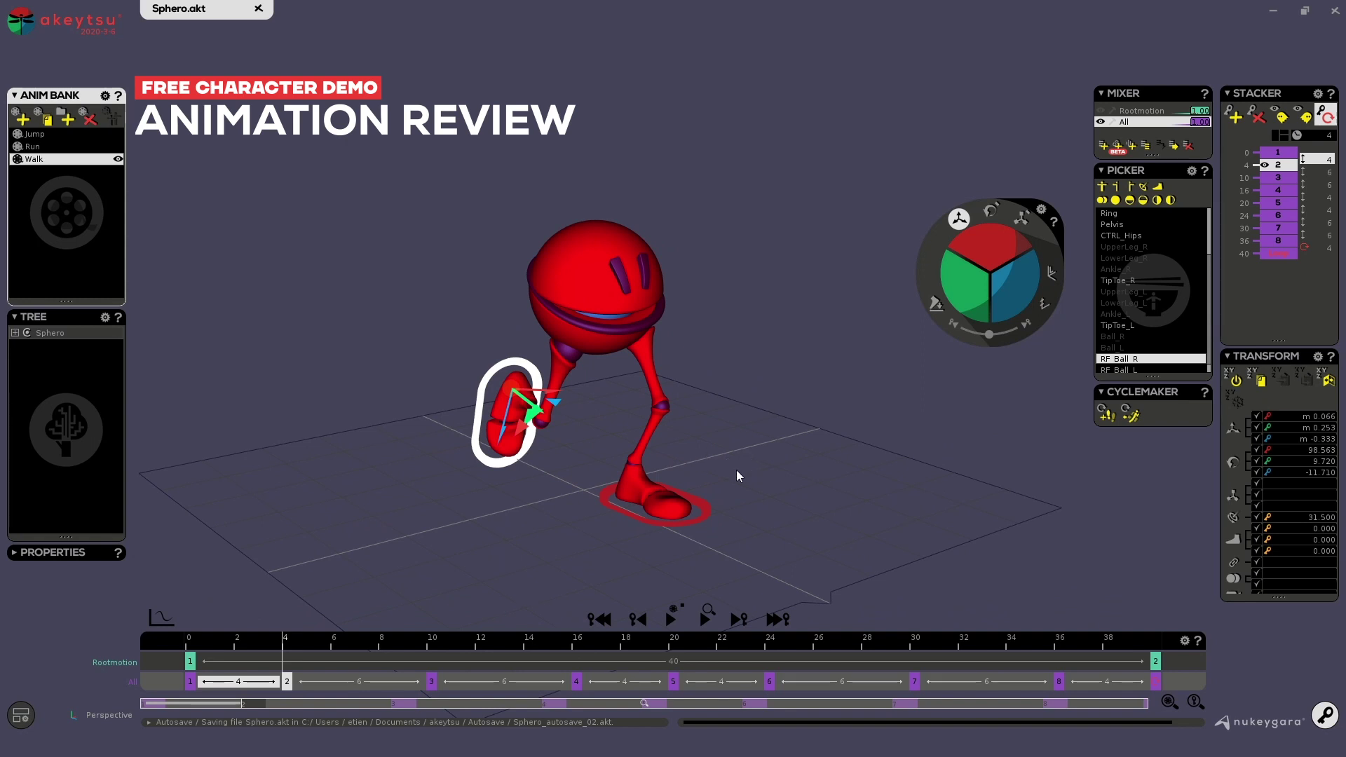
Set the Walk animation's total duration to 60 frames and play it to check the slower timing
{"action": "left_click", "coordinate": [1277, 136]}
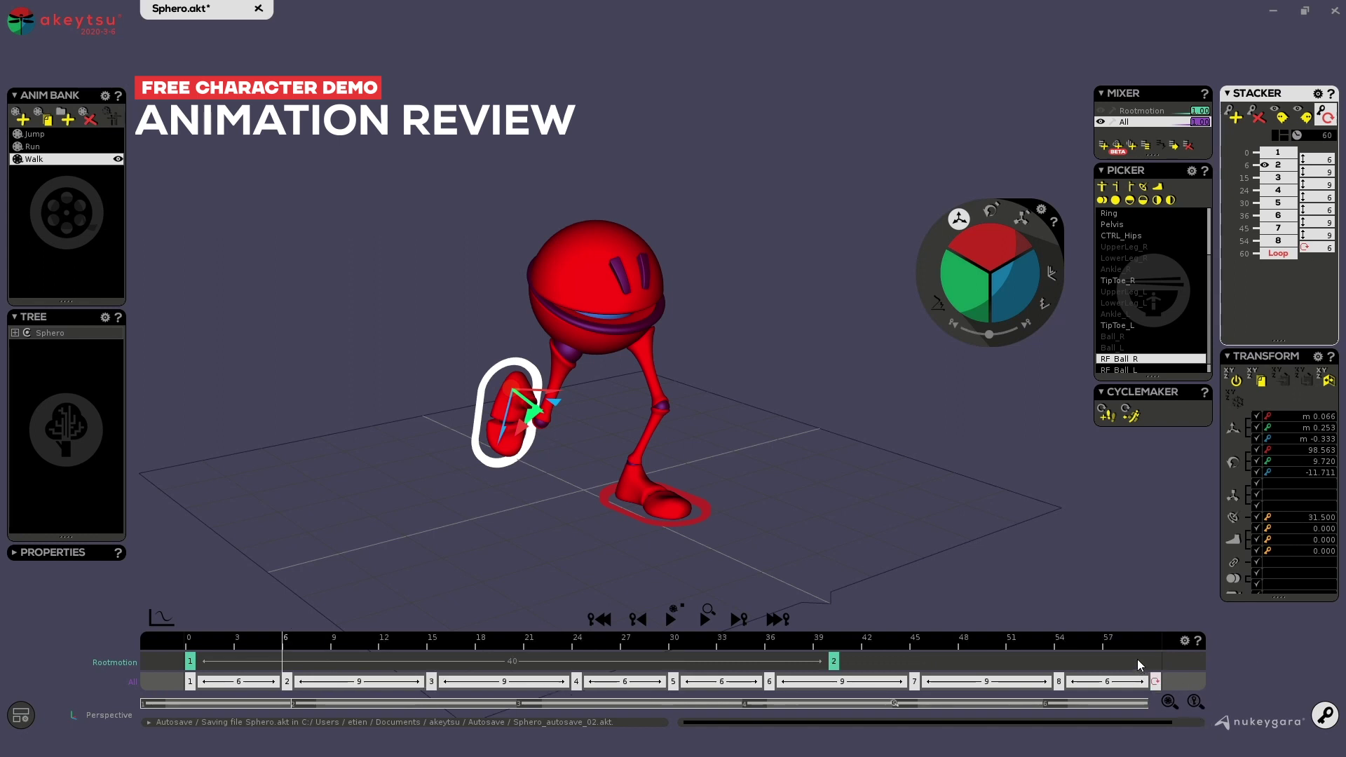
{"action": "left_click", "coordinate": [671, 617]}
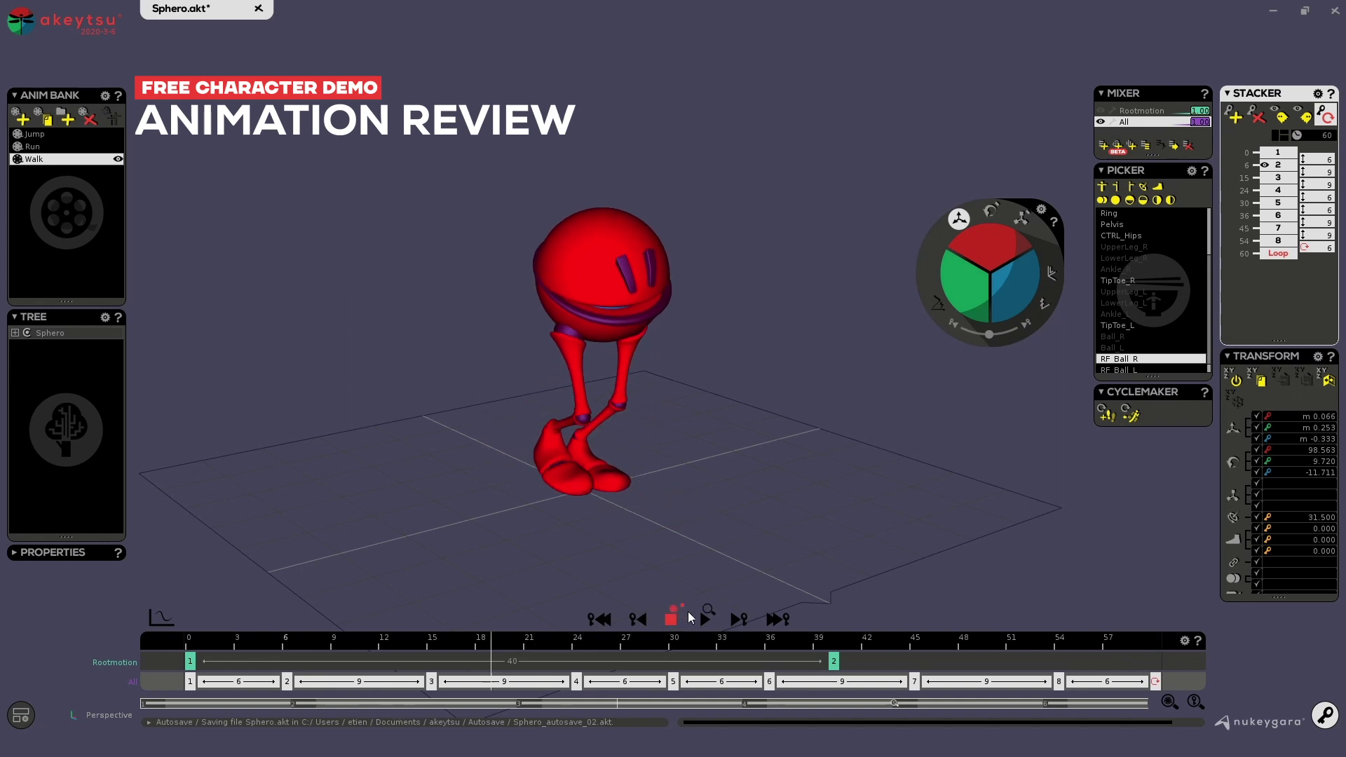
{"action": "middle_click_drag", "start_coordinate": [796, 466], "coordinate": [665, 472]}
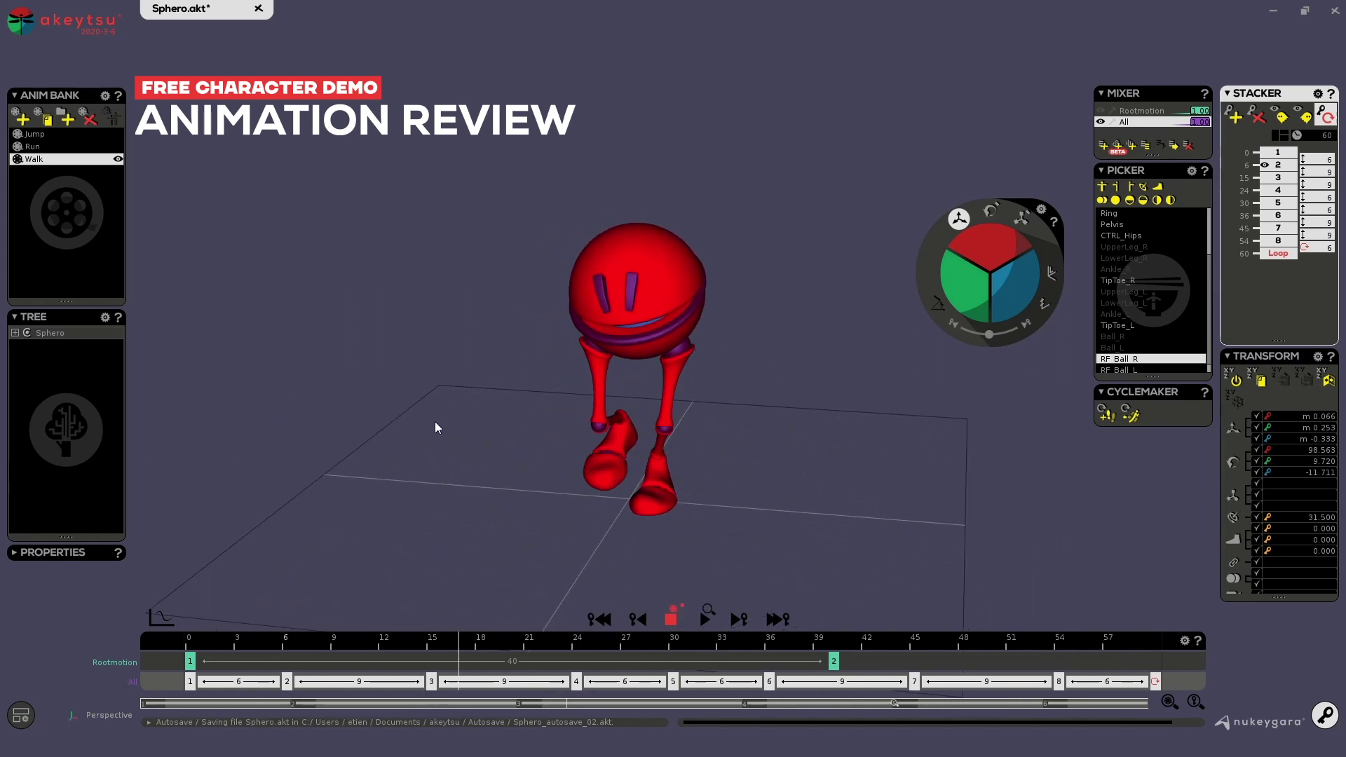
{"action": "middle_click_drag", "start_coordinate": [436, 430], "coordinate": [640, 457]}
Open the Run animation and inspect its first key pose from the side and front
{"action": "left_click", "coordinate": [32, 147]}
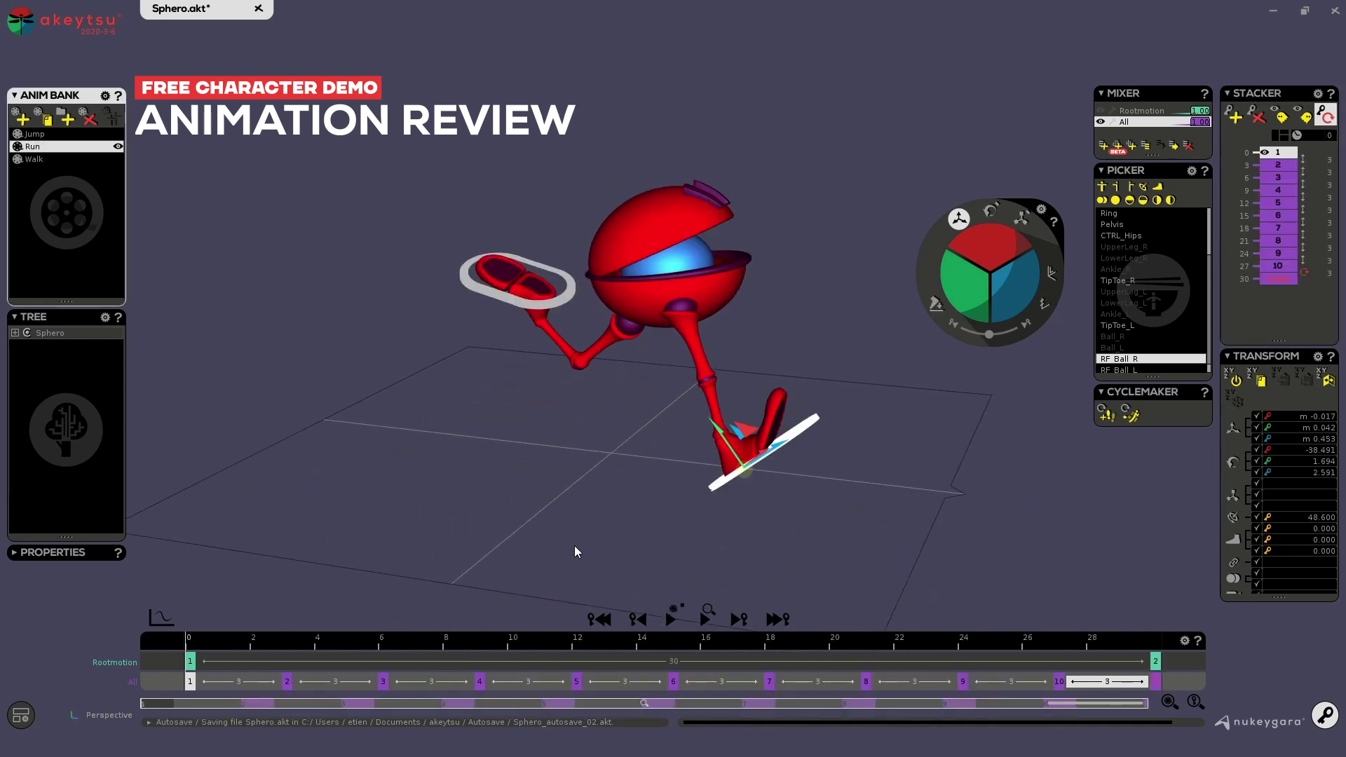
{"action": "middle_click_drag", "start_coordinate": [575, 546], "coordinate": [505, 529]}
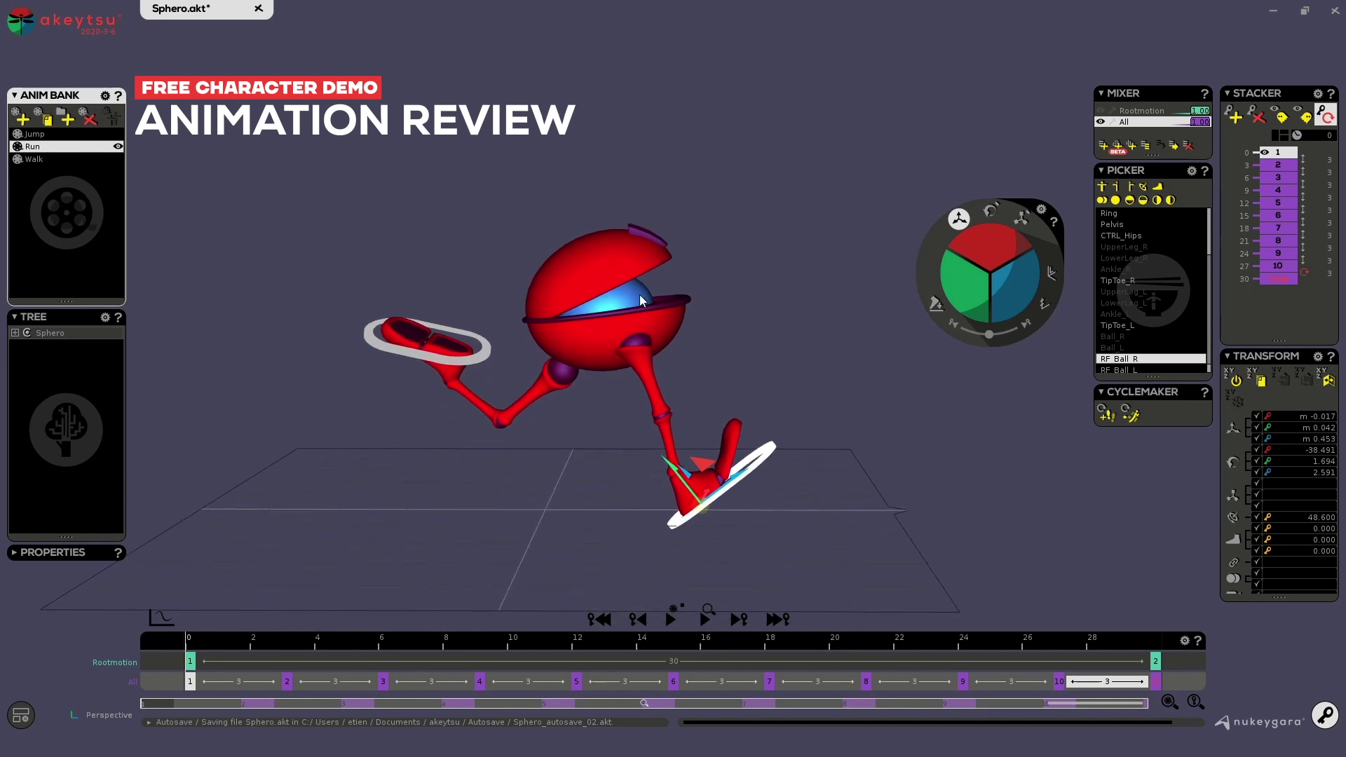
{"action": "middle_click_drag", "start_coordinate": [715, 381], "coordinate": [466, 375]}
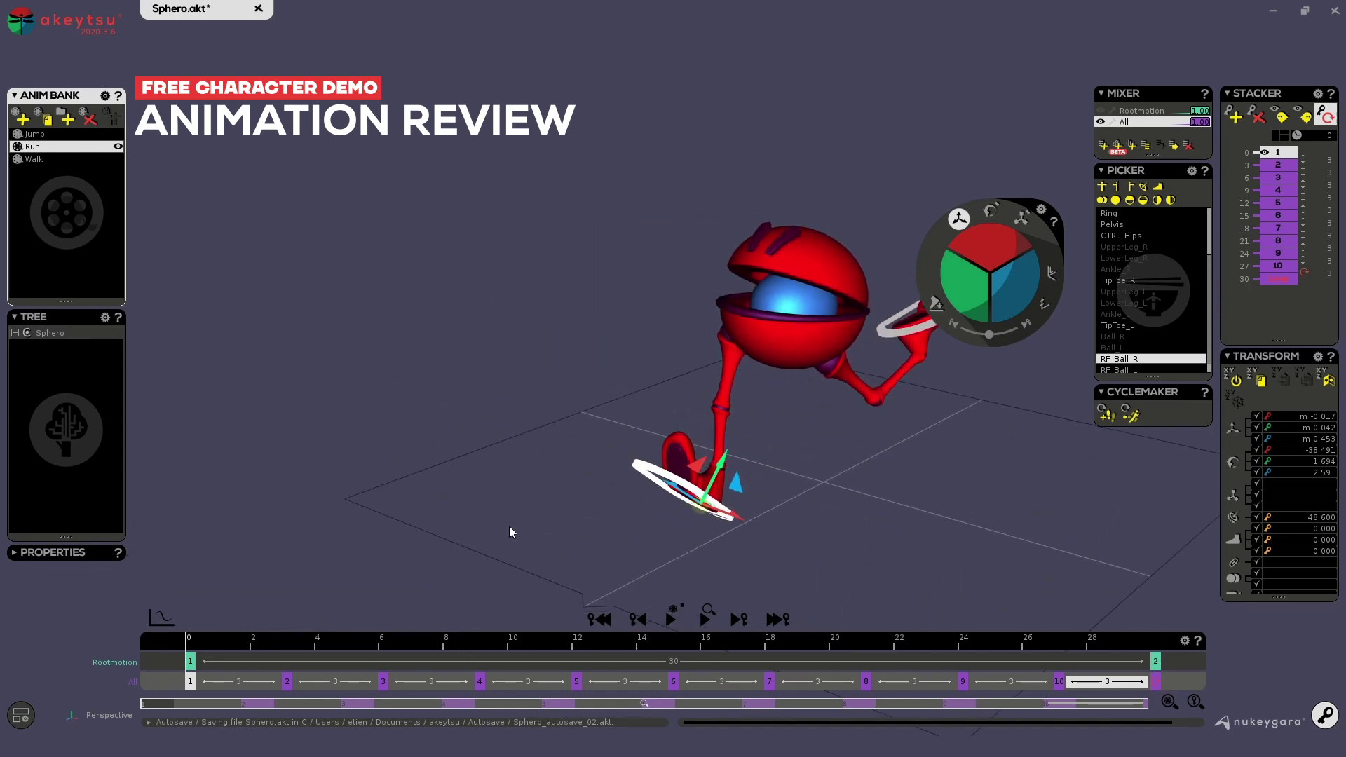
{"action": "middle_click_drag", "start_coordinate": [538, 484], "coordinate": [836, 444]}
Play the Run animation and examine the run cycle from different viewpoints
{"action": "key", "text": "space"}
{"action": "middle_click_drag", "start_coordinate": [923, 495], "coordinate": [954, 472]}
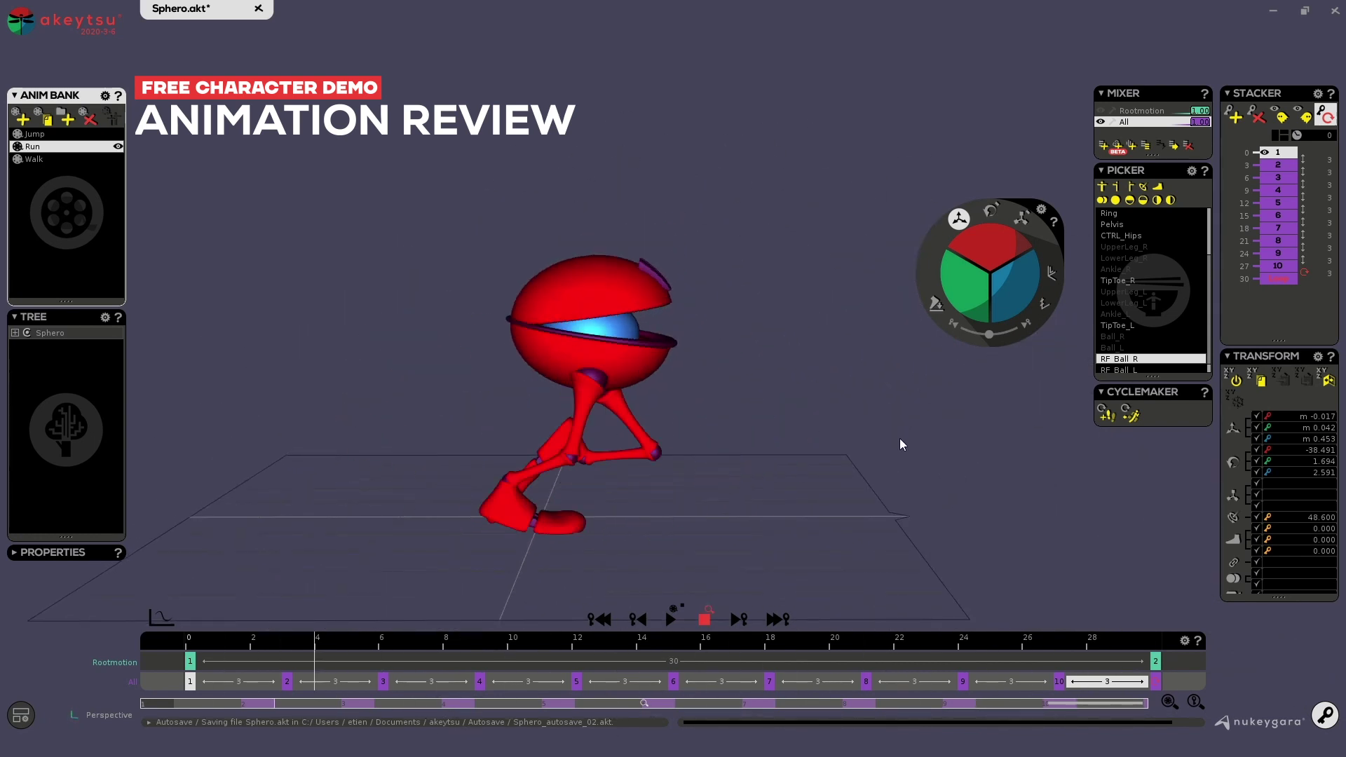
{"action": "middle_click_drag", "start_coordinate": [899, 441], "coordinate": [484, 477]}
{"action": "middle_click_drag", "start_coordinate": [688, 567], "coordinate": [842, 394]}
{"action": "right_click_drag", "start_coordinate": [845, 417], "coordinate": [844, 452]}
{"action": "middle_click_drag", "start_coordinate": [484, 476], "coordinate": [916, 490]}
Set the Run animation's total duration to 200 frames and stop the playback
{"action": "left_click", "coordinate": [1278, 134]}
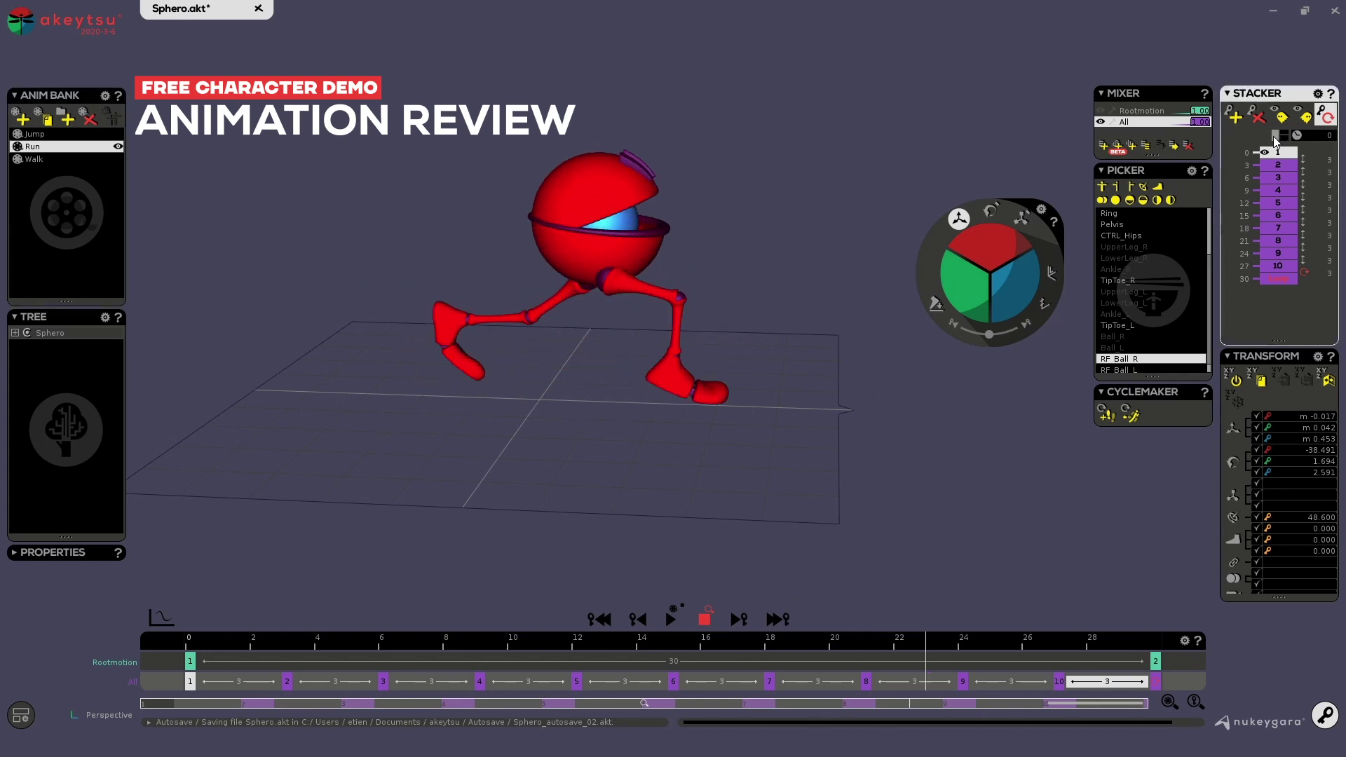
{"action": "type", "text": "200"}
{"action": "key", "text": "Return"}
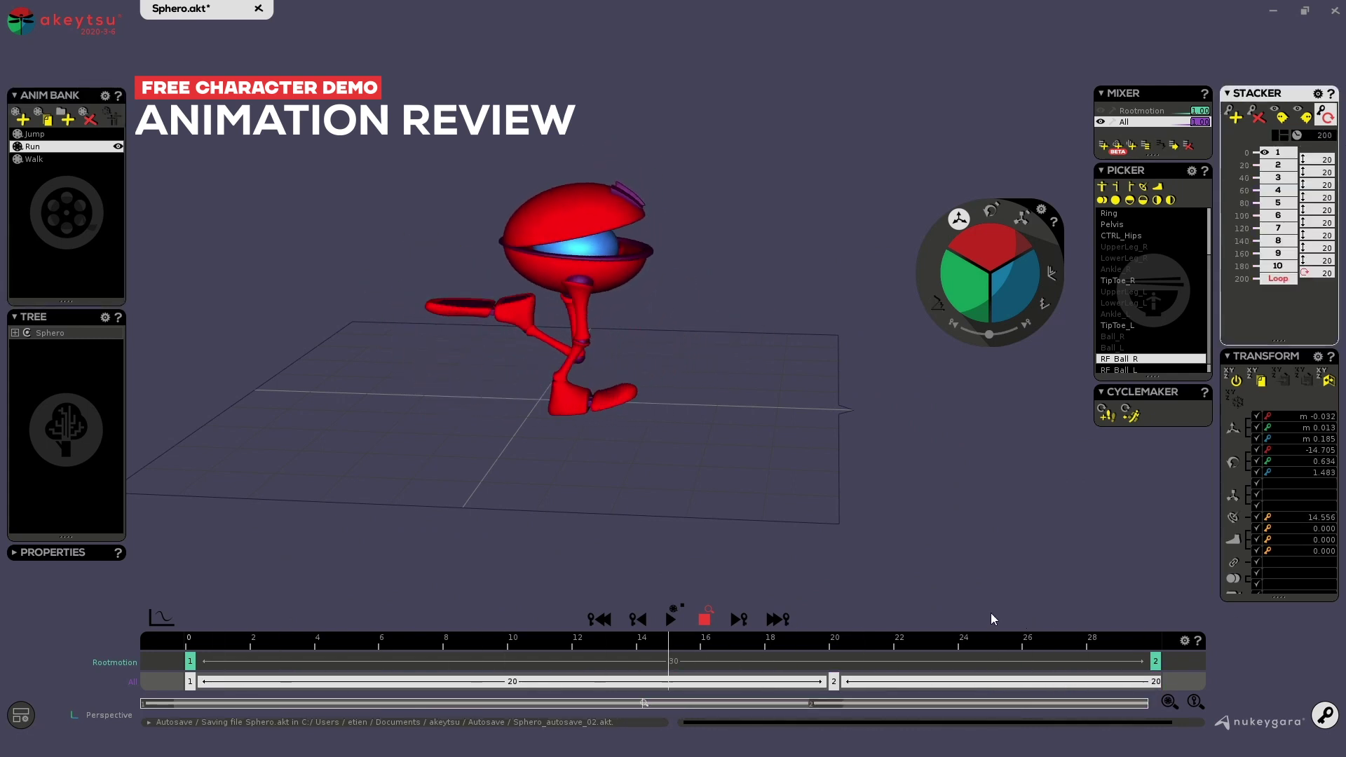
{"action": "left_click", "coordinate": [706, 621]}
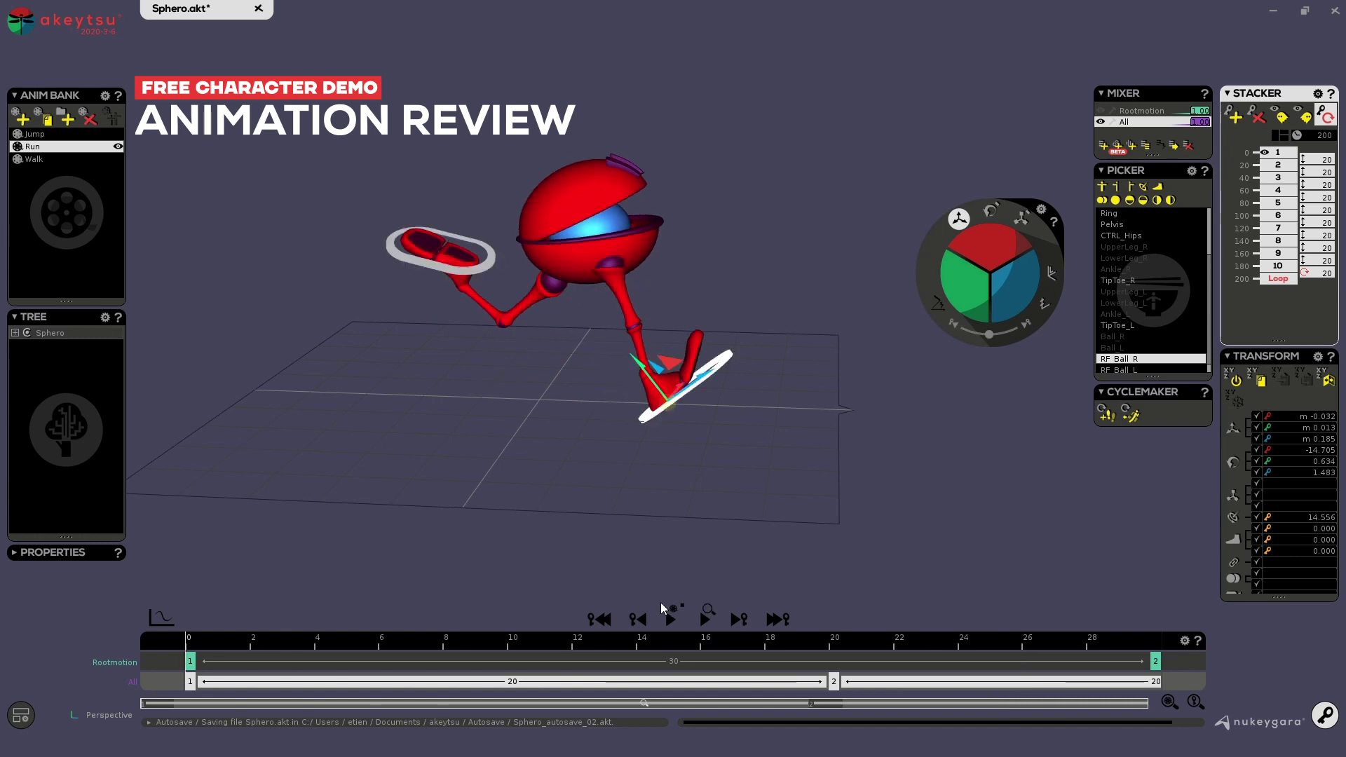
Play the retimed Run animation and view the slowed cycle from another angle
{"action": "left_click", "coordinate": [672, 619]}
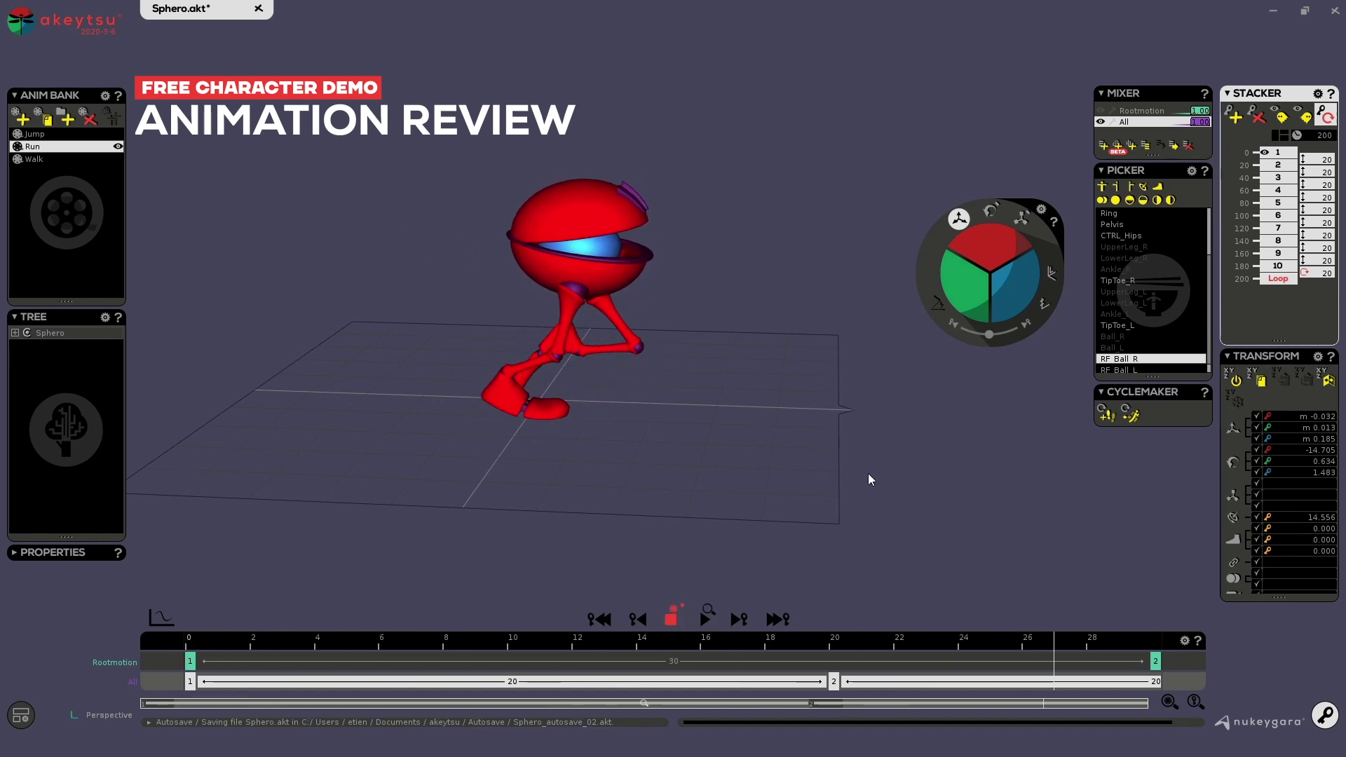
{"action": "left_click_drag", "start_coordinate": [796, 442], "coordinate": [861, 421], "text": "alt"}
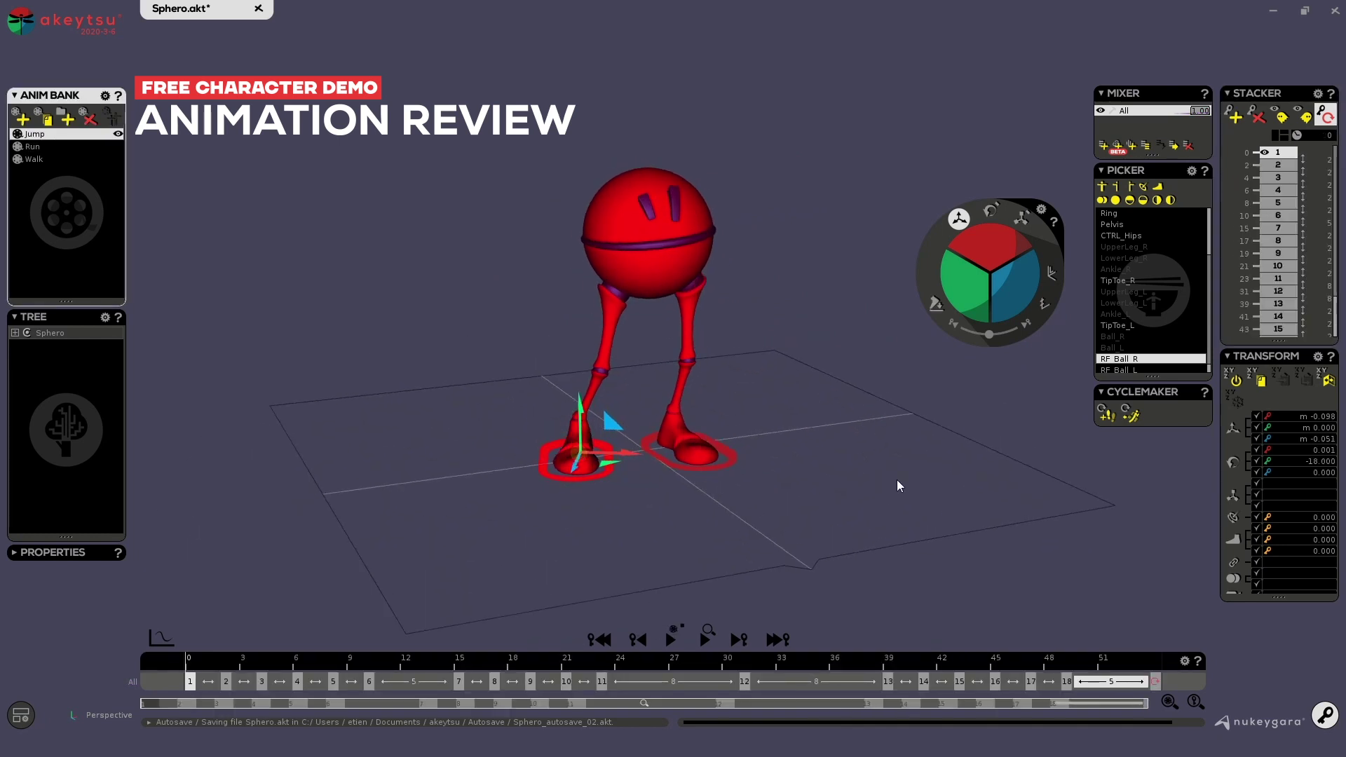
Play the Jump animation with the whole character framed and stop the playback
{"action": "middle_click_drag", "start_coordinate": [898, 480], "coordinate": [830, 505], "text": "alt"}
{"action": "key", "text": "space"}
{"action": "right_click_drag", "start_coordinate": [828, 508], "coordinate": [730, 511], "text": "alt"}
{"action": "middle_click_drag", "start_coordinate": [730, 511], "coordinate": [843, 478], "text": "alt"}
{"action": "key", "text": "space"}
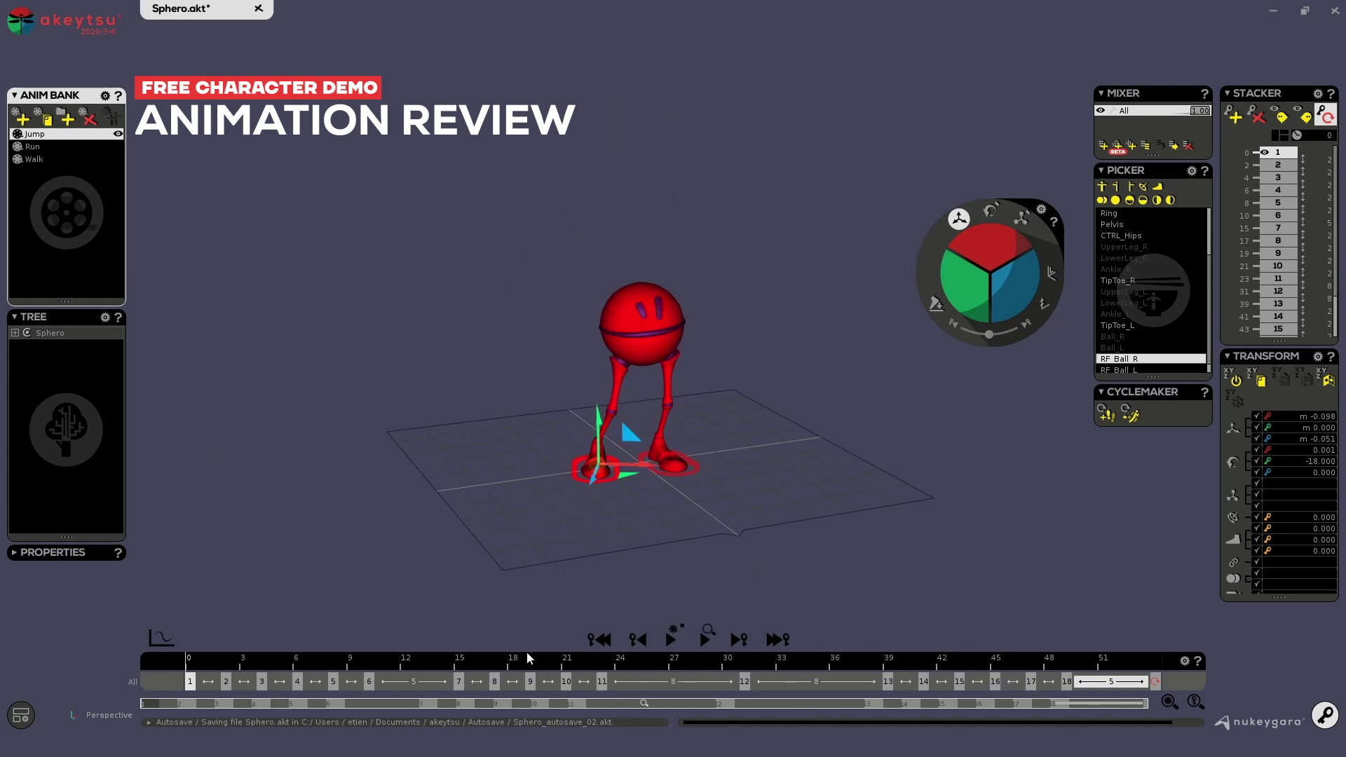
Step through the Jump animation's takeoff poses up to key 10, inspecting the squash and stretch from the side
{"action": "key", "text": "Right"}
{"action": "key", "text": "Right"}
{"action": "left_click_drag", "start_coordinate": [881, 539], "coordinate": [610, 391], "text": "alt"}
{"action": "key", "text": "Down"}
{"action": "left_click_drag", "start_coordinate": [439, 457], "coordinate": [760, 456], "text": "alt"}
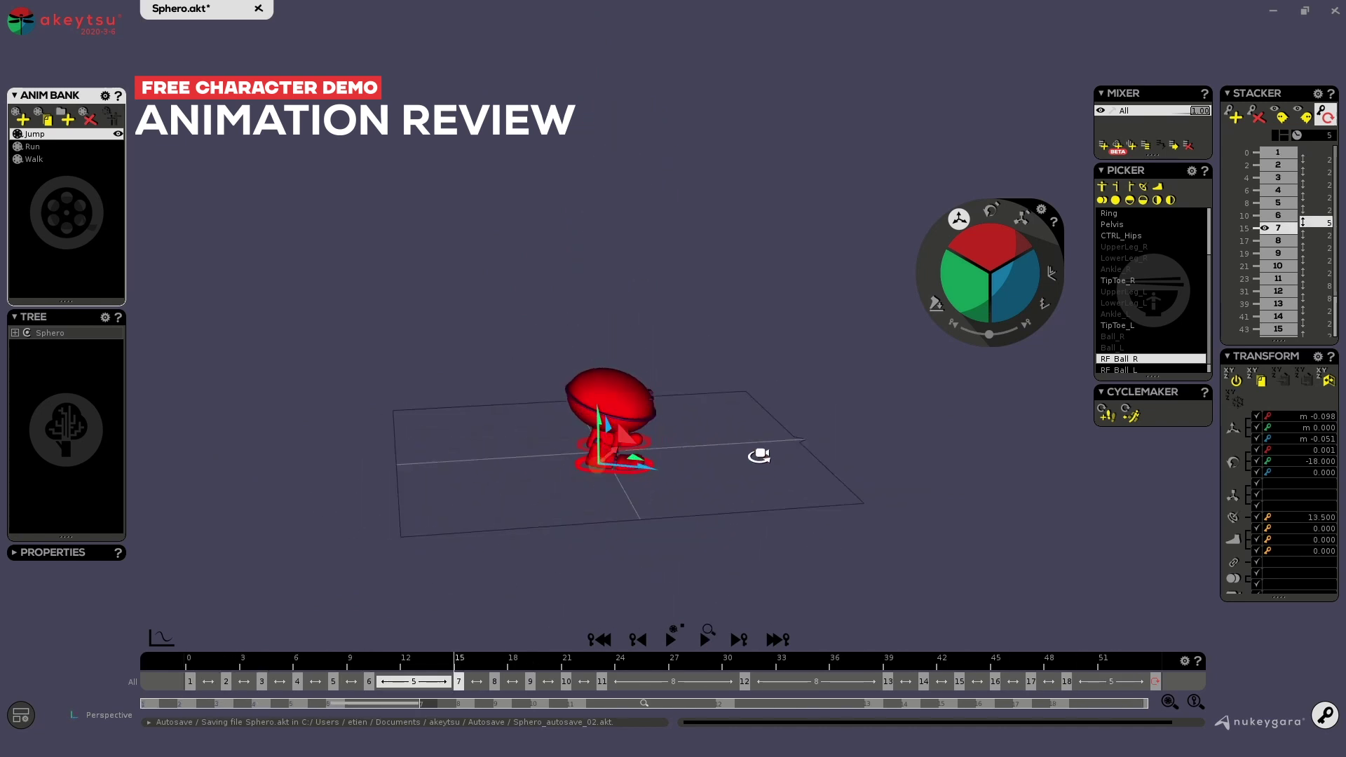
{"action": "key", "text": "Down"}
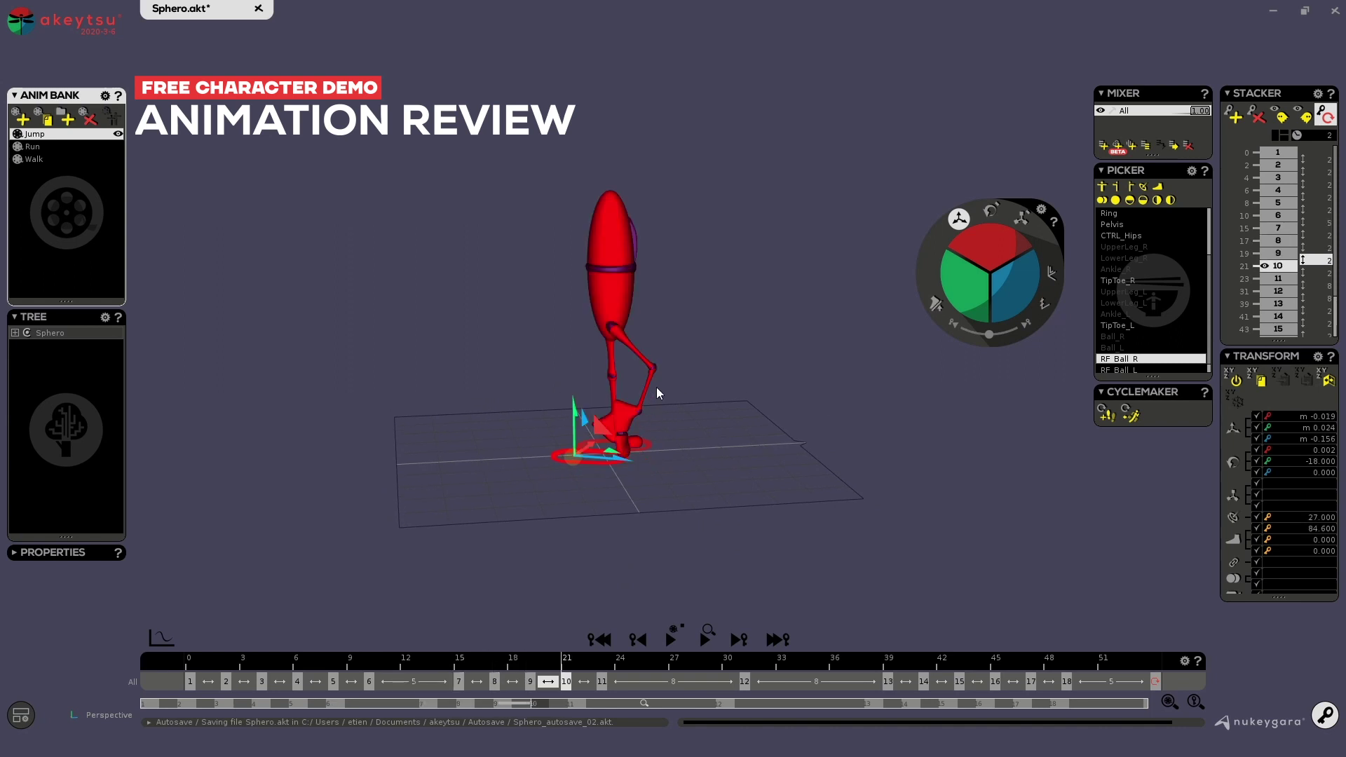
Step through the Jump's airborne and landing poses up to key 15 and examine the landing squash up close
{"action": "left_click_drag", "start_coordinate": [657, 387], "coordinate": [765, 463], "text": "alt"}
{"action": "key", "text": "Down"}
{"action": "key", "text": "Down"}
{"action": "key", "text": "Down"}
{"action": "key", "text": "Down"}
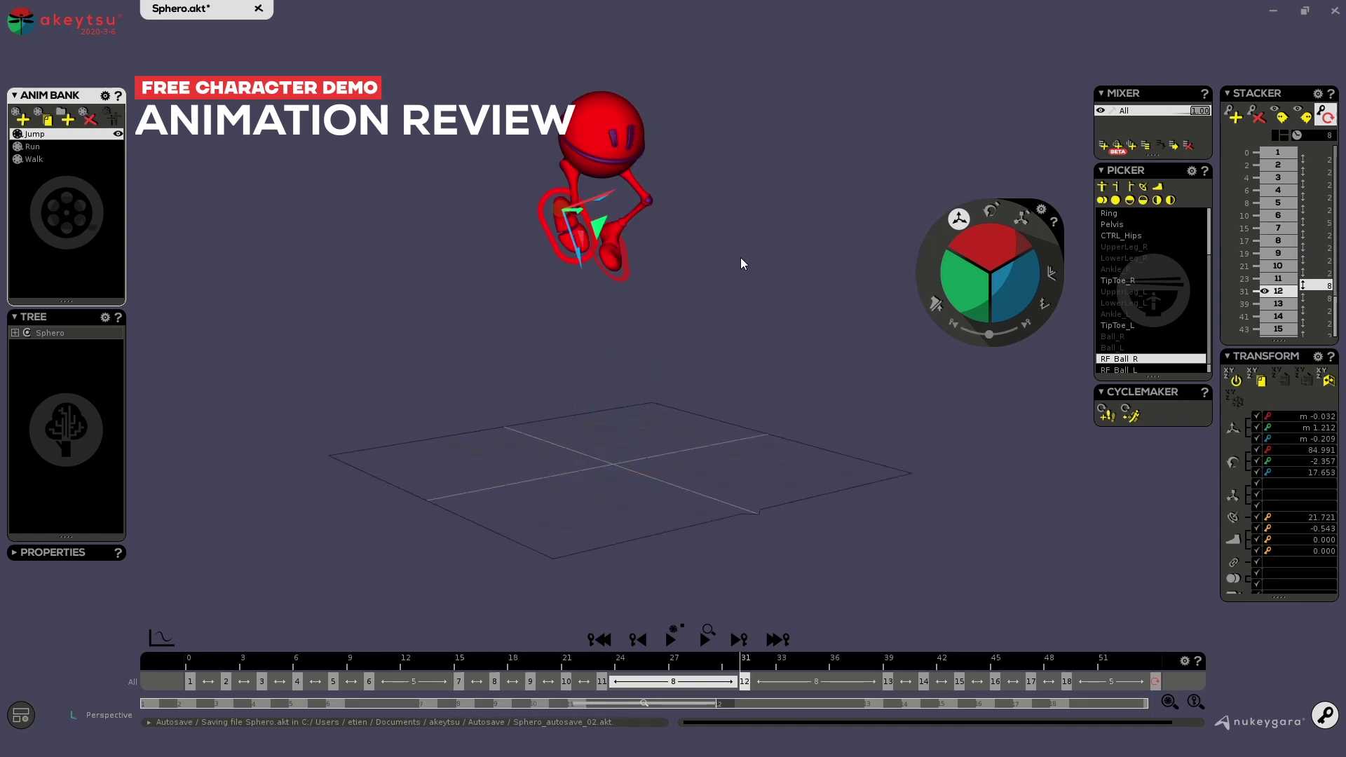
{"action": "key", "text": "Down"}
{"action": "left_click_drag", "start_coordinate": [729, 264], "coordinate": [574, 289], "text": "alt"}
{"action": "scroll", "coordinate": [561, 369], "scroll_direction": "up", "scroll_amount": 3}
{"action": "scroll", "coordinate": [560, 246], "scroll_direction": "up", "scroll_amount": 3}
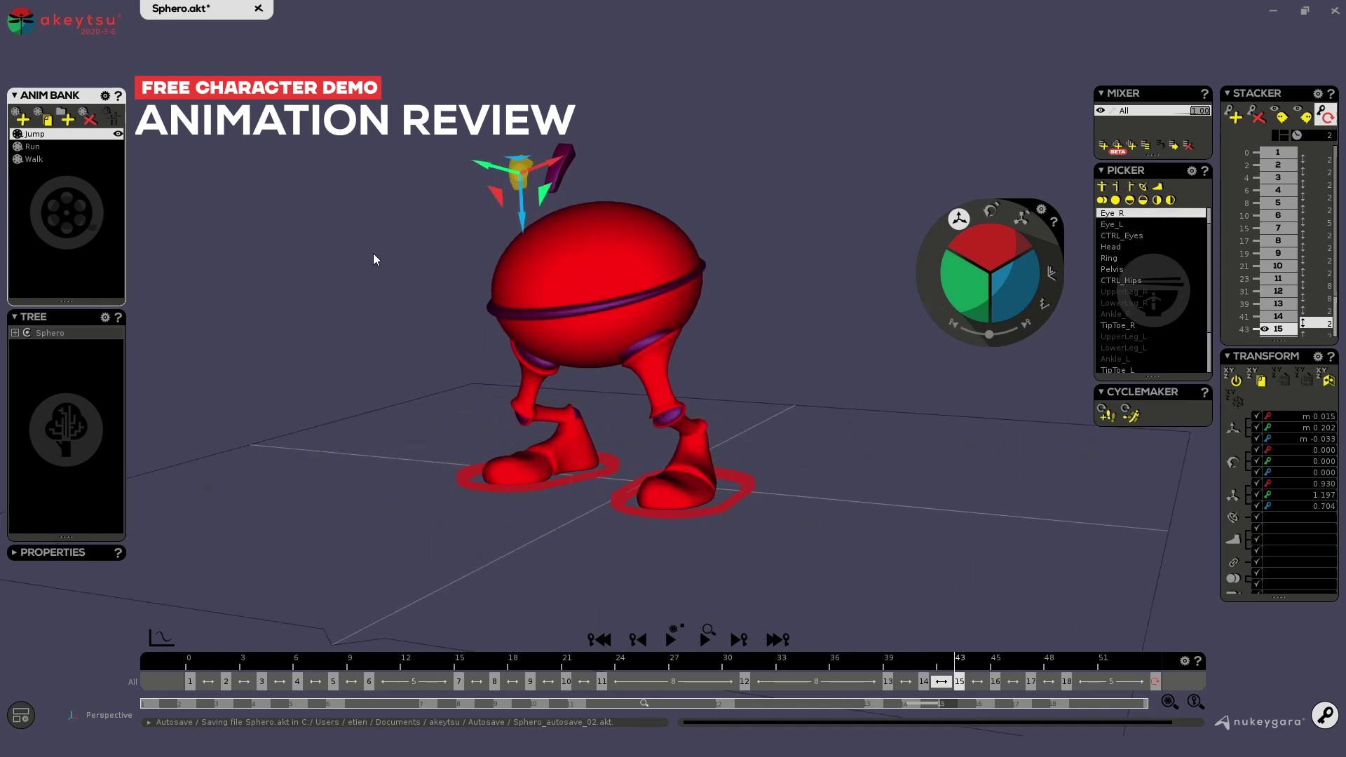
{"action": "left_click_drag", "start_coordinate": [360, 283], "coordinate": [645, 294], "text": "alt"}
Play the Jump animation in a loop, examine it from several viewpoints and stop the playback
{"action": "scroll", "coordinate": [401, 296], "scroll_direction": "down", "scroll_amount": 4}
{"action": "middle_click_drag", "start_coordinate": [646, 294], "coordinate": [650, 411], "text": "alt"}
{"action": "key", "text": "space"}
{"action": "left_click_drag", "start_coordinate": [712, 434], "coordinate": [672, 396], "text": "alt"}
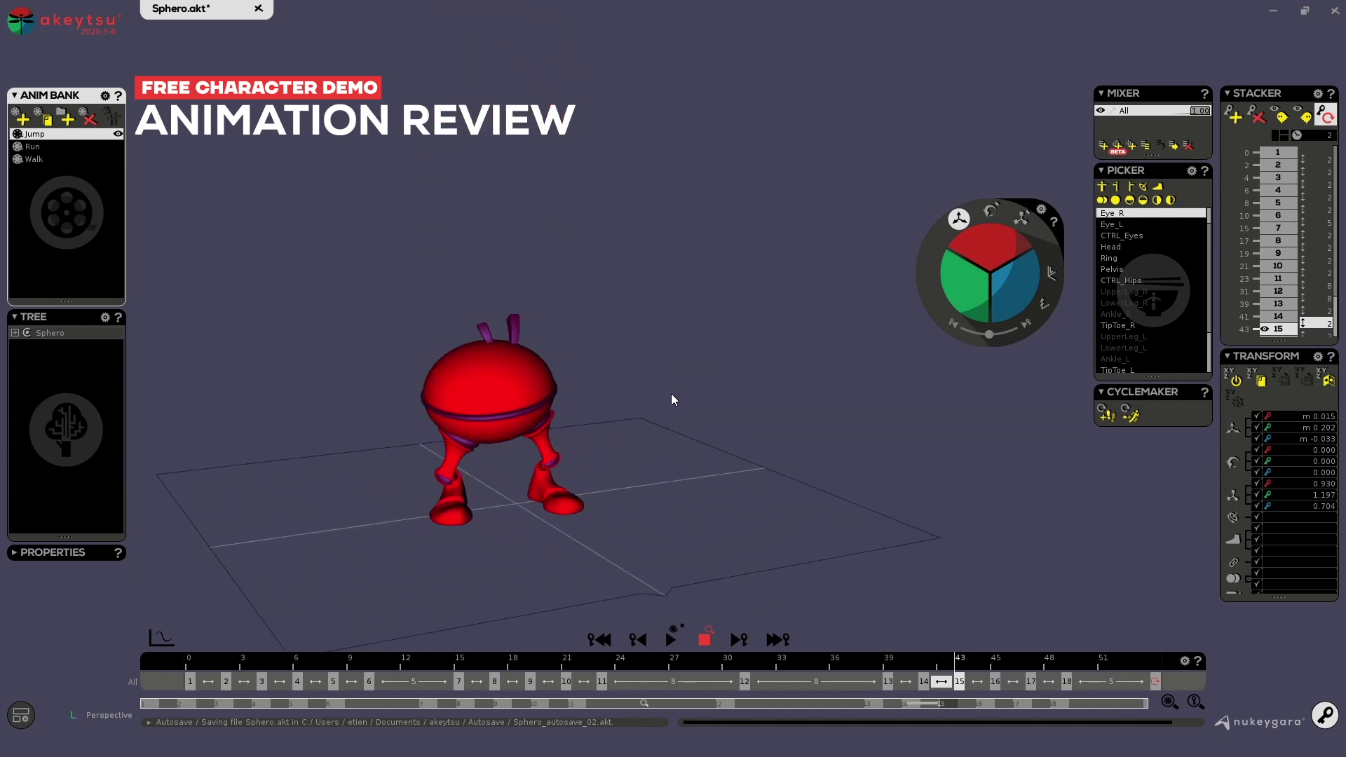
{"action": "right_click_drag", "start_coordinate": [671, 394], "coordinate": [640, 407], "text": "alt"}
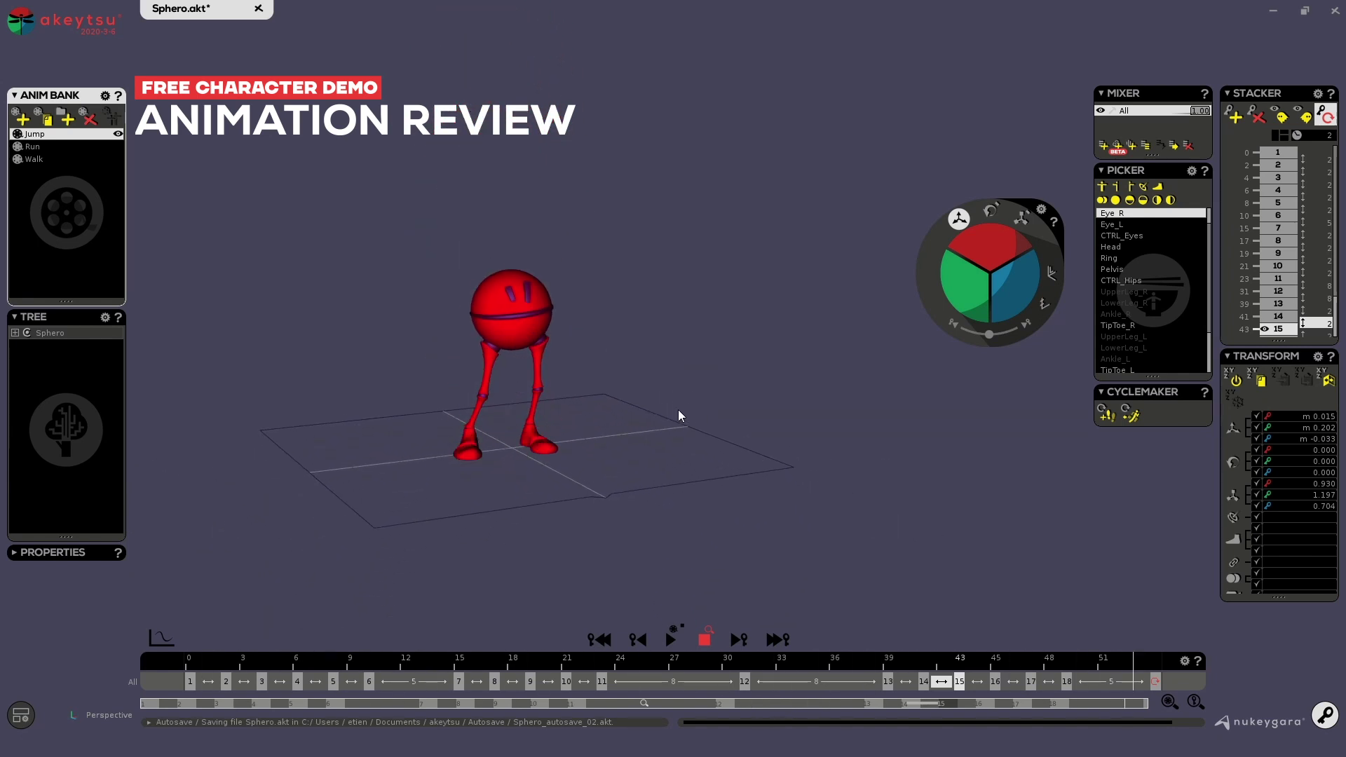
{"action": "left_click_drag", "start_coordinate": [713, 581], "coordinate": [609, 524], "text": "alt"}
{"action": "middle_click_drag", "start_coordinate": [609, 525], "coordinate": [680, 498], "text": "alt"}
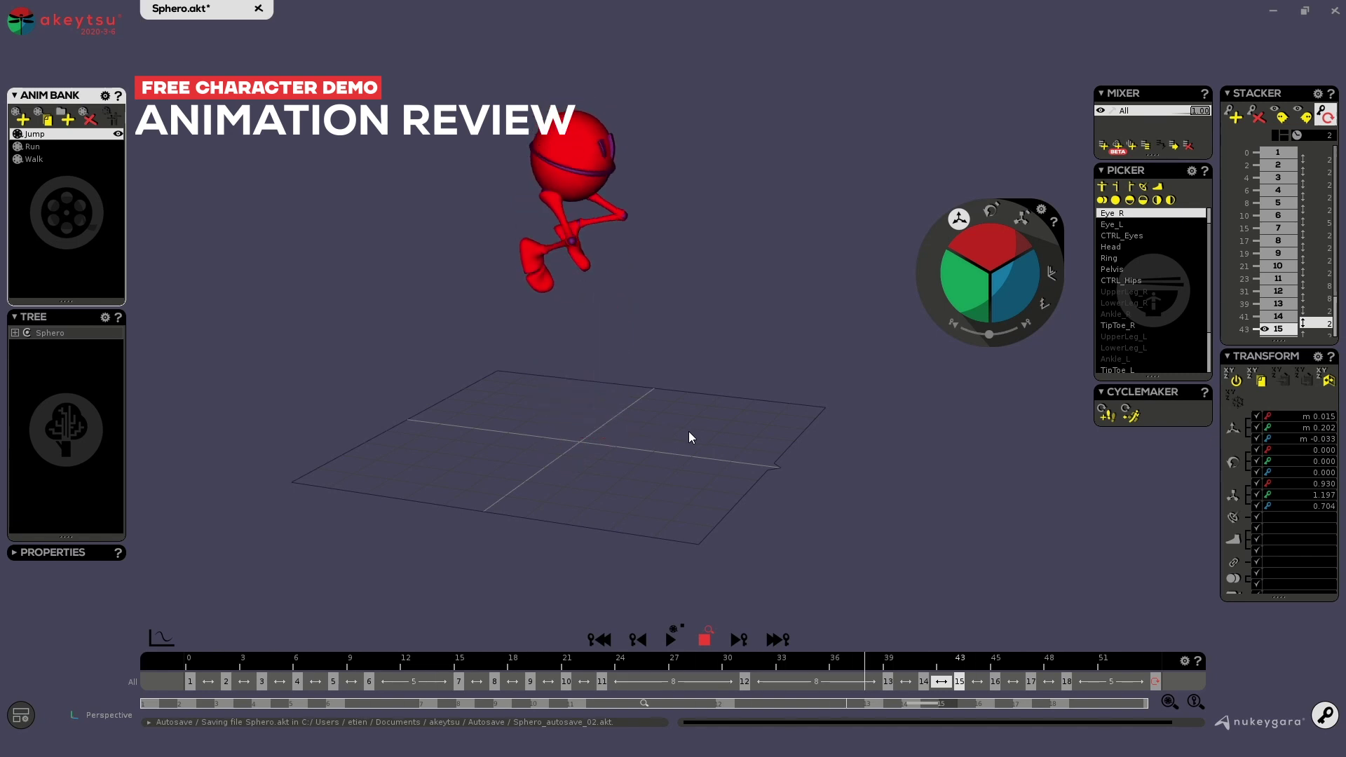
{"action": "key", "text": "space"}
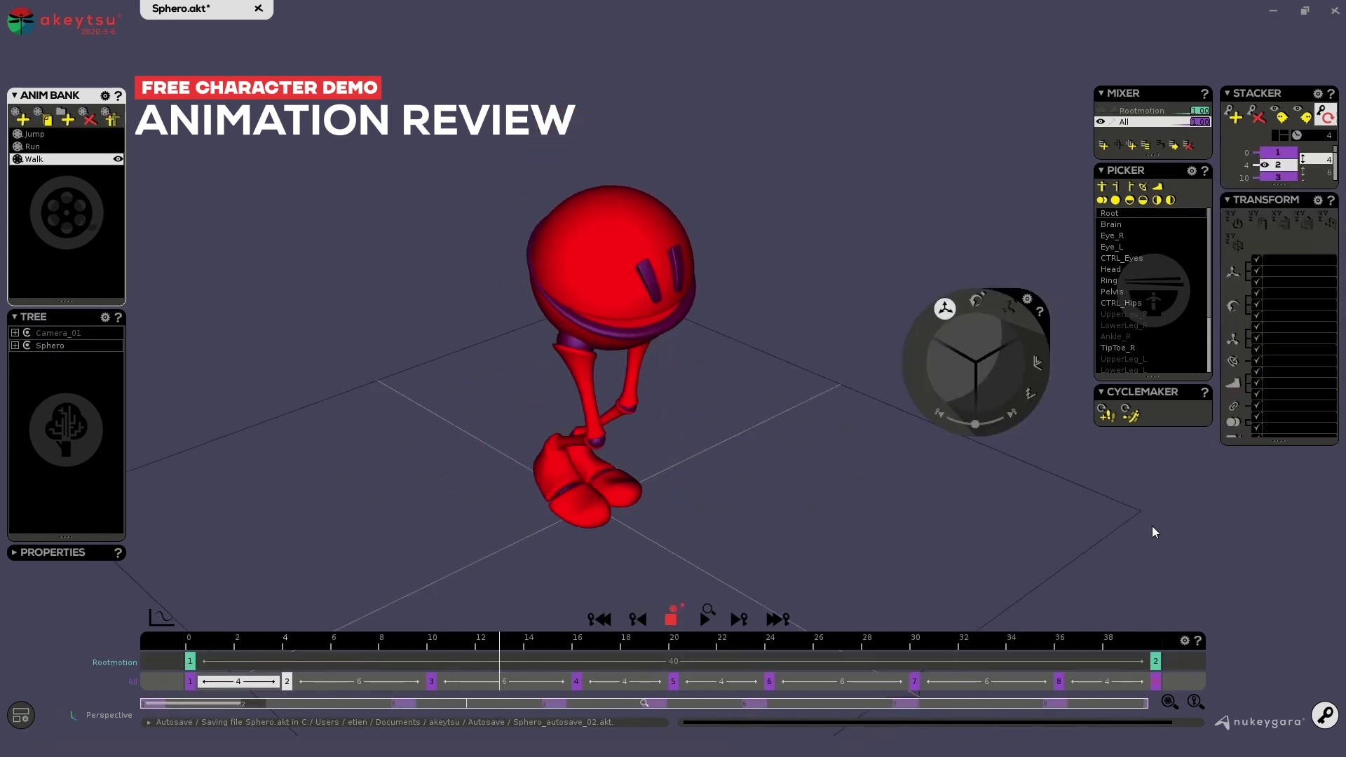
Replay the Run animation, stop it, and open and play the Jump animation from the same viewpoint
{"action": "left_click", "coordinate": [49, 148]}
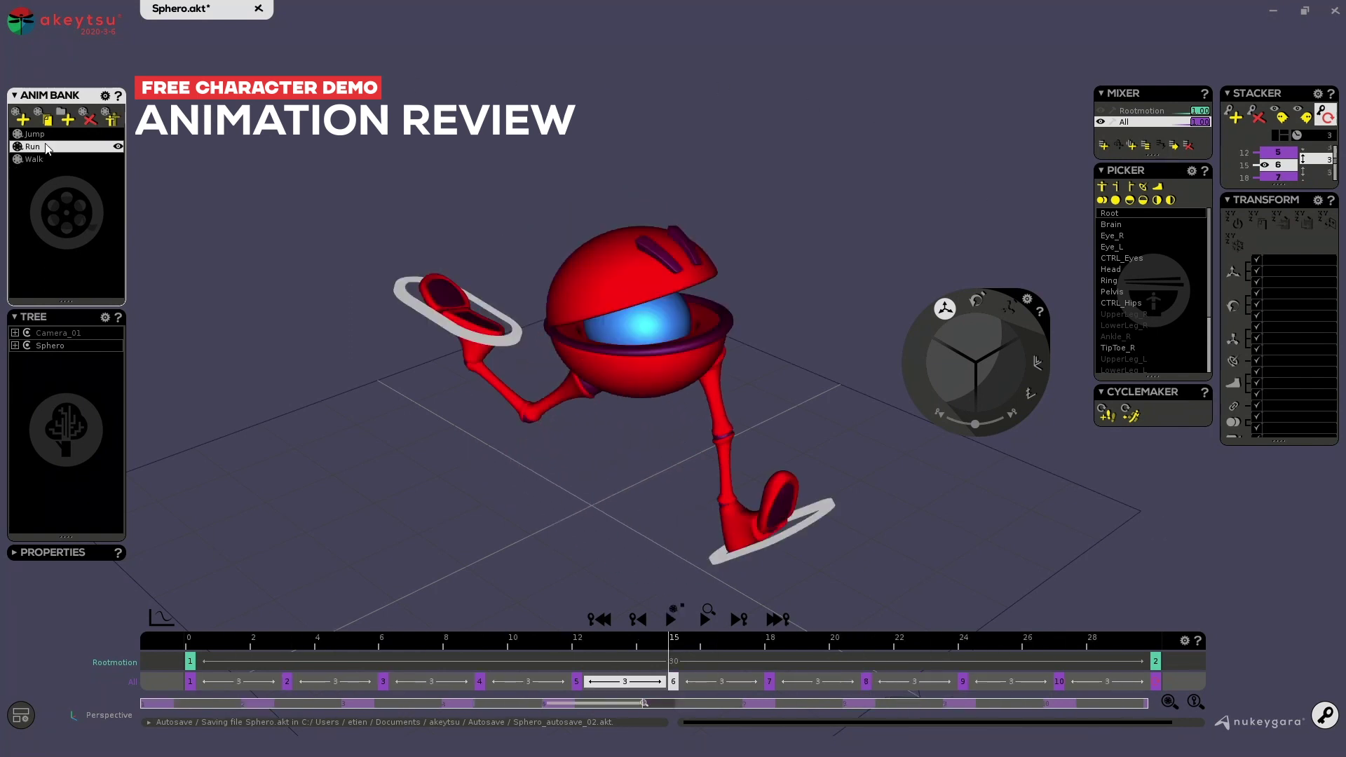
{"action": "left_click", "coordinate": [671, 619]}
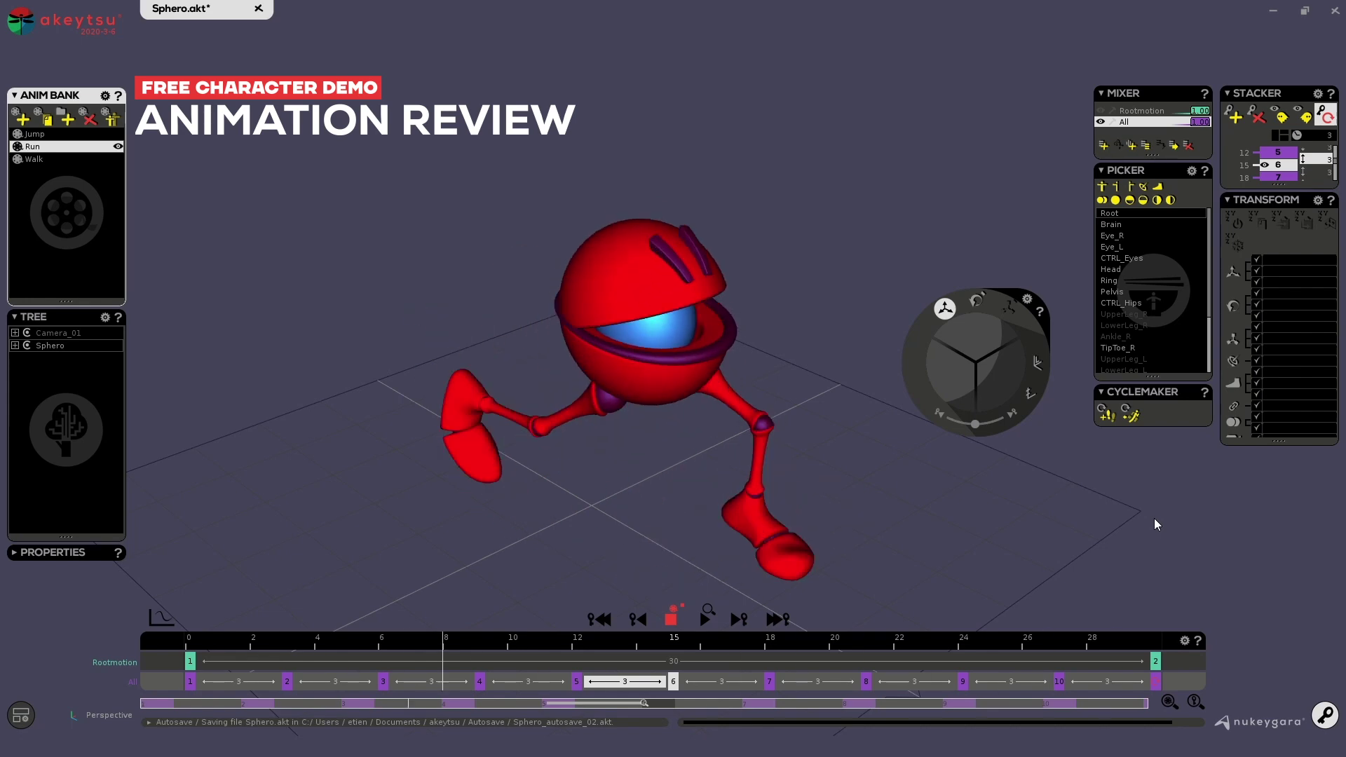
{"action": "left_click", "coordinate": [671, 620]}
{"action": "left_click", "coordinate": [40, 139]}
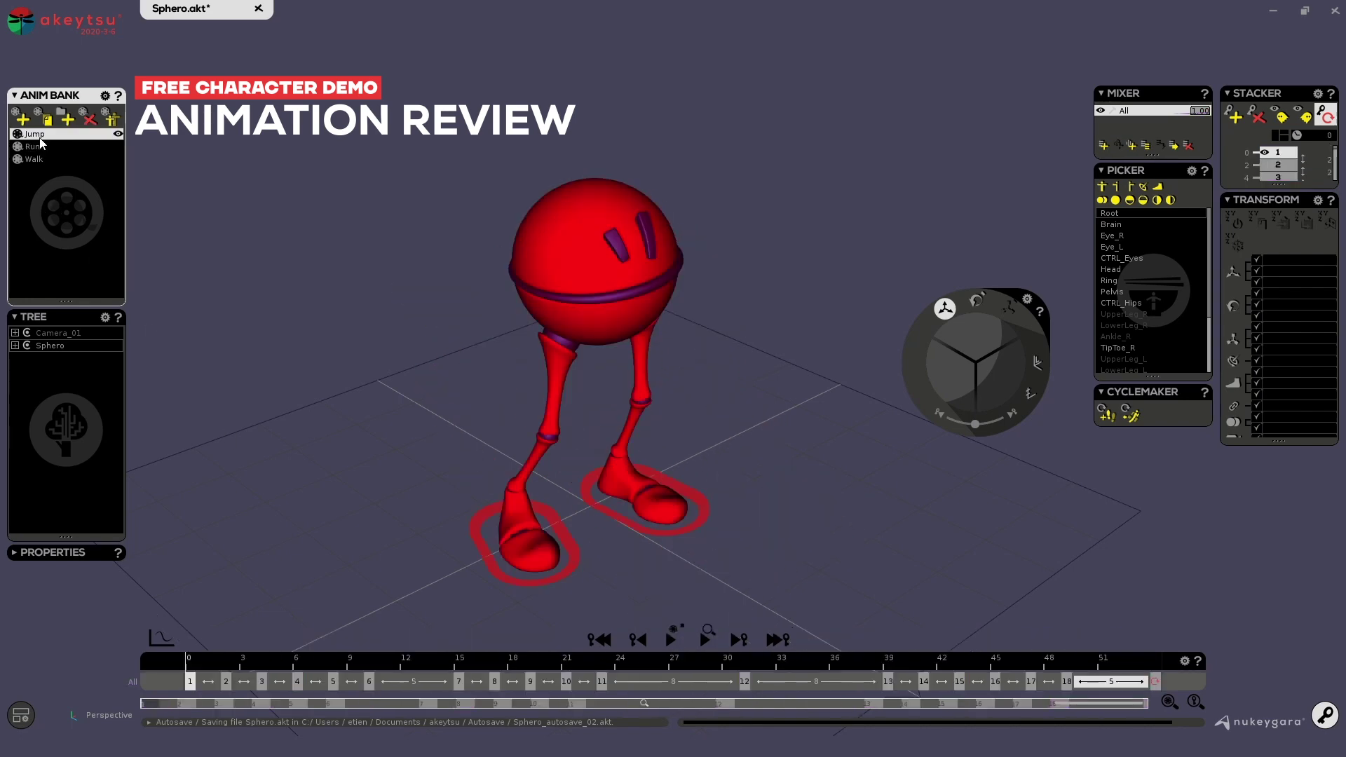
{"action": "left_click", "coordinate": [671, 639]}
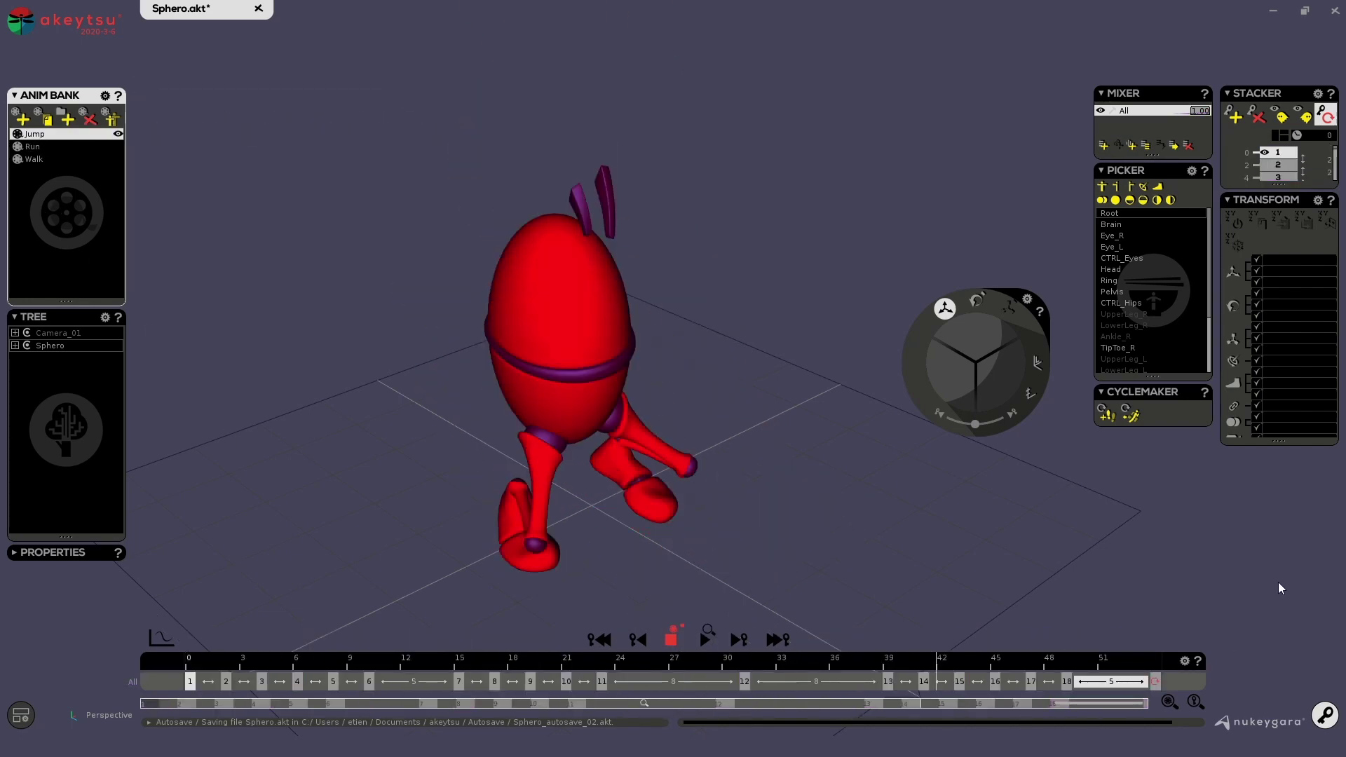